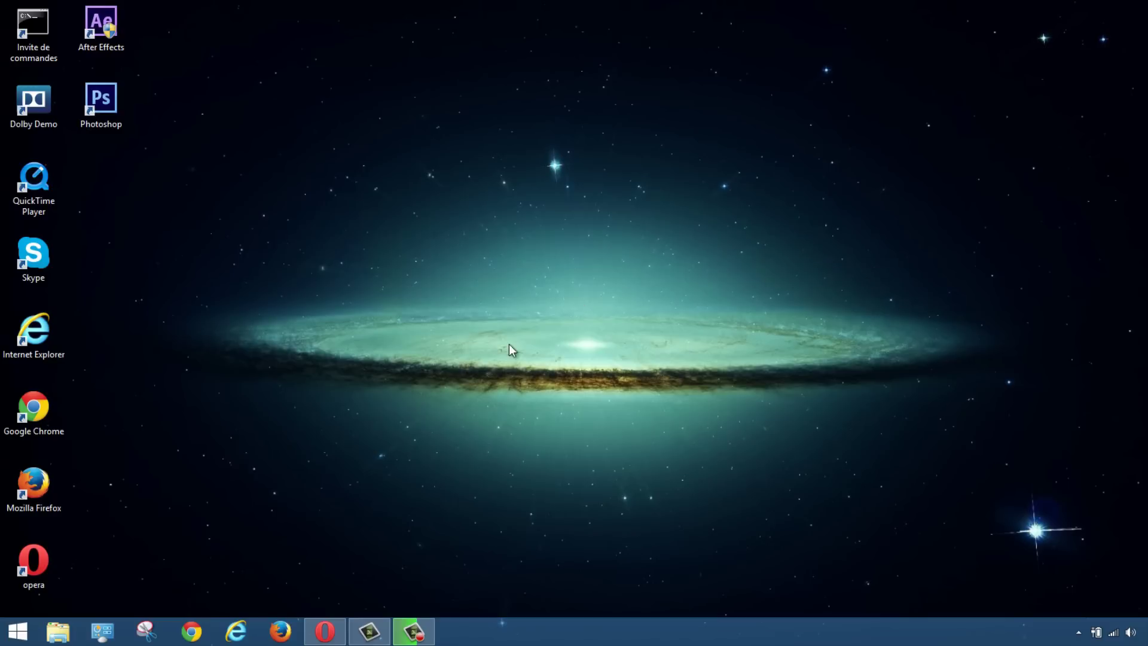
Download the Circle Dock archive from its SourceForge page, save it to the Bureau folder, and minimize the browser
{"action": "left_click", "coordinate": [324, 631]}
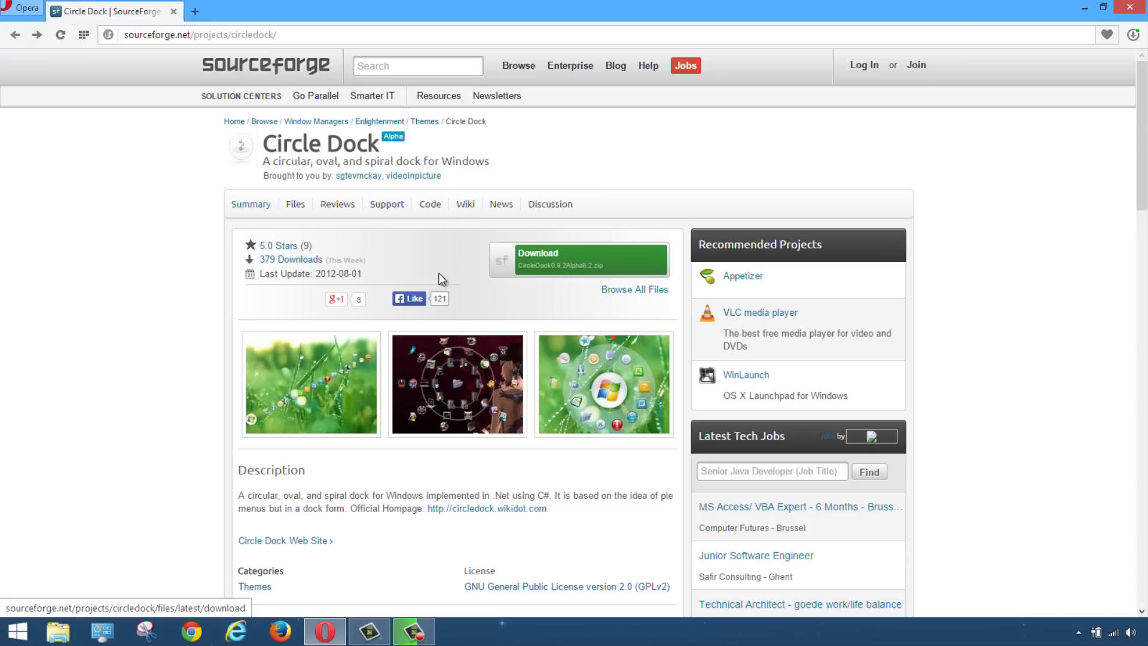
{"action": "left_click", "coordinate": [551, 260]}
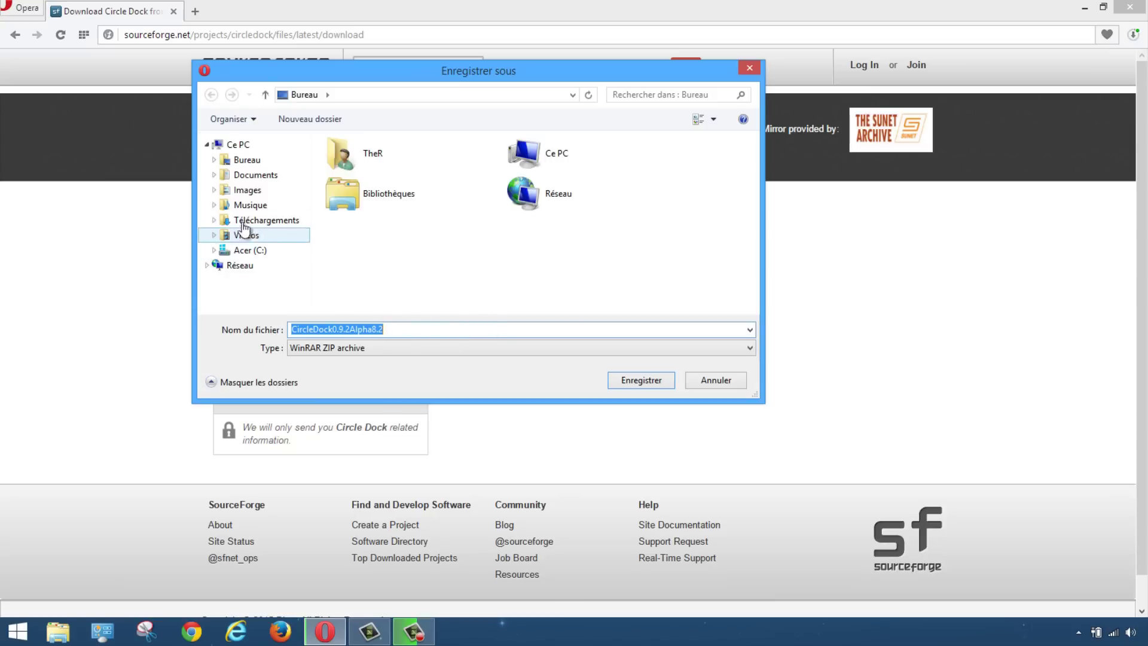
{"action": "left_click", "coordinate": [242, 147]}
{"action": "left_click", "coordinate": [249, 159]}
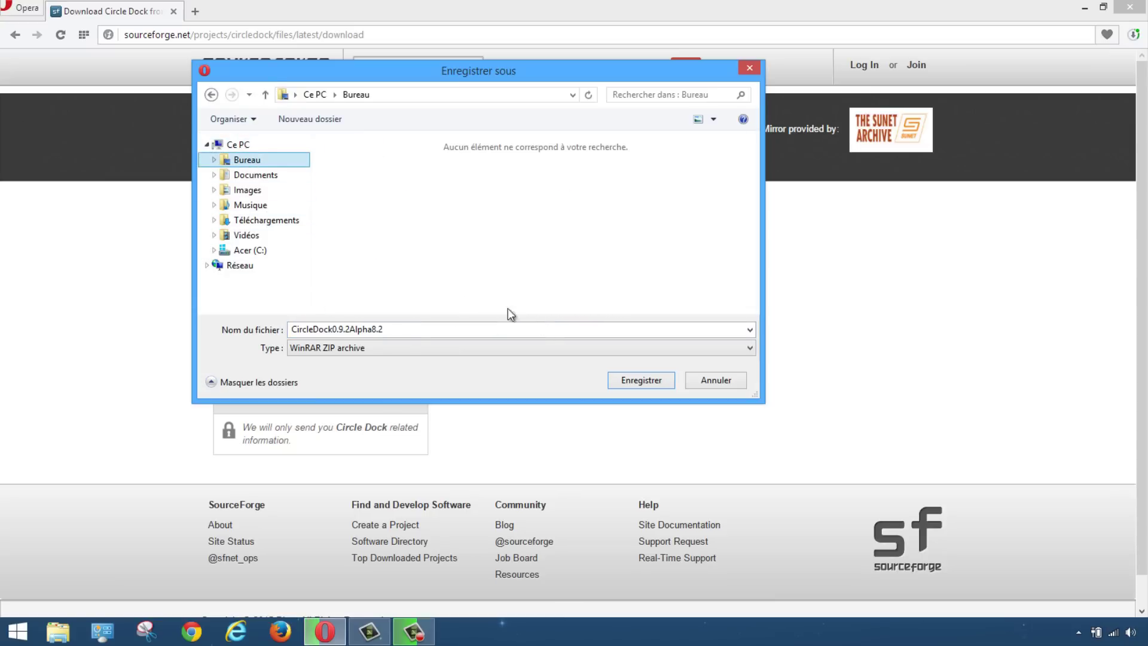
{"action": "left_click", "coordinate": [641, 381]}
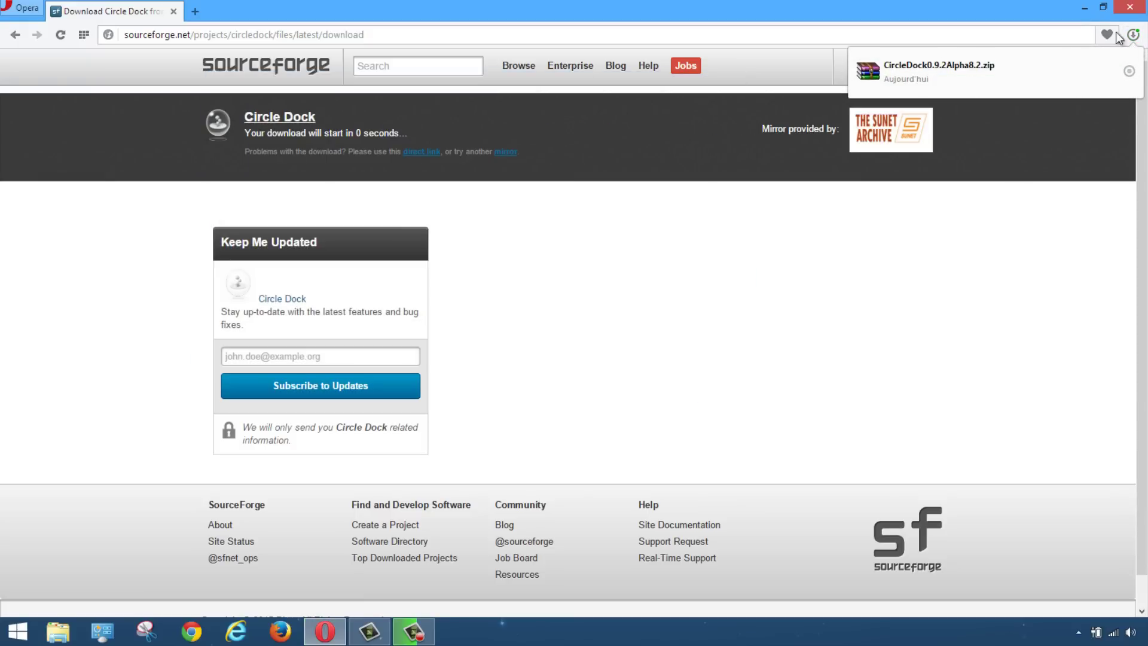
{"action": "left_click", "coordinate": [1084, 7]}
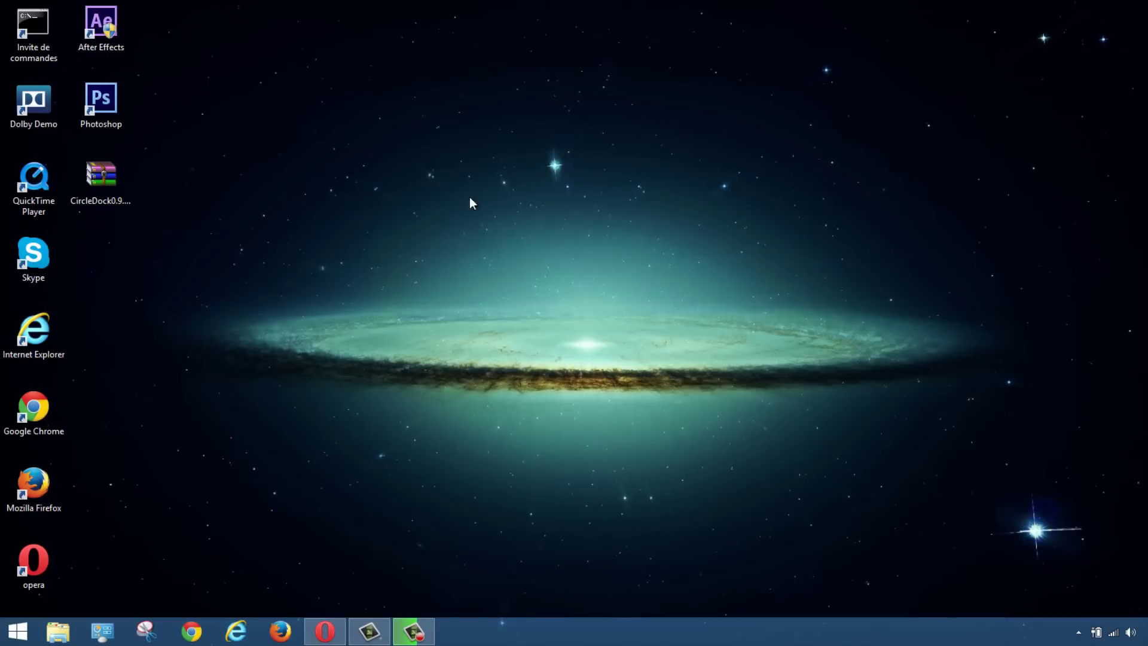
Extract the CircleDock0.9.2Alpha8.2 folder from the downloaded archive to the desktop and delete the archive
{"action": "left_click", "coordinate": [106, 185]}
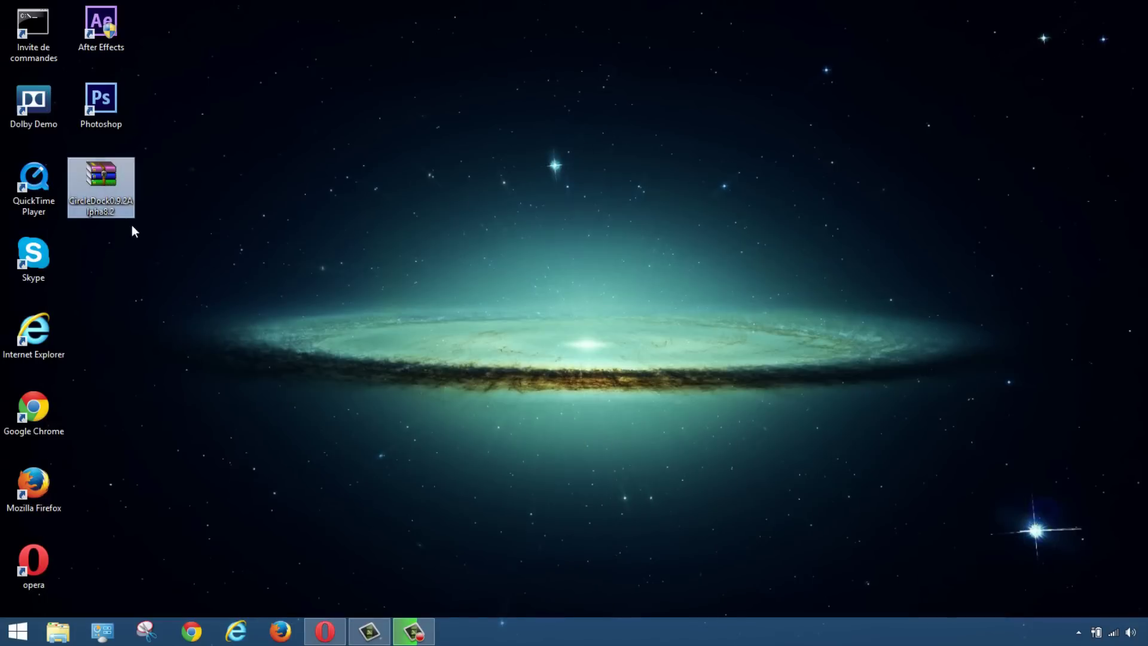
{"action": "double_click", "coordinate": [103, 184]}
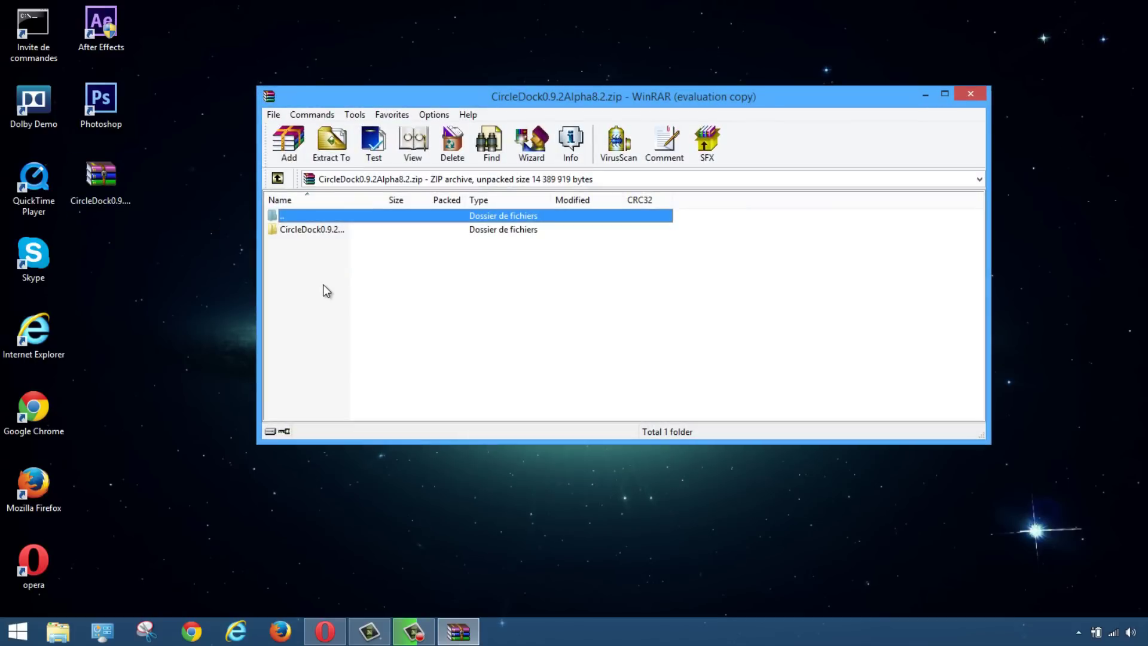
{"action": "left_click_drag", "start_coordinate": [318, 234], "coordinate": [242, 238]}
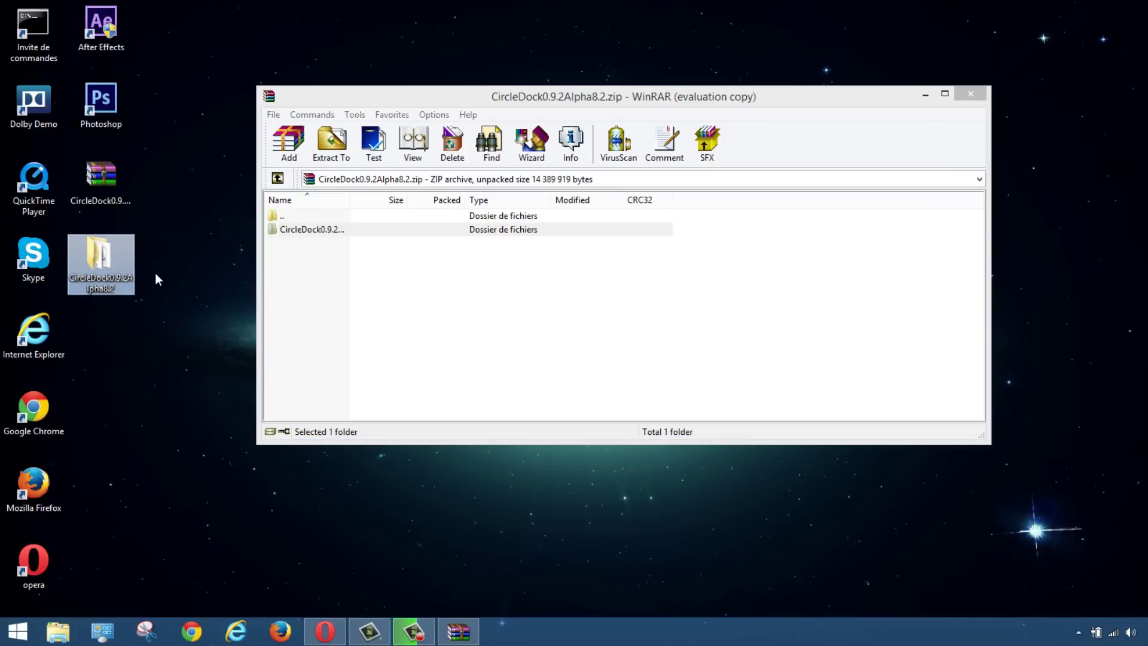
{"action": "left_click", "coordinate": [958, 100]}
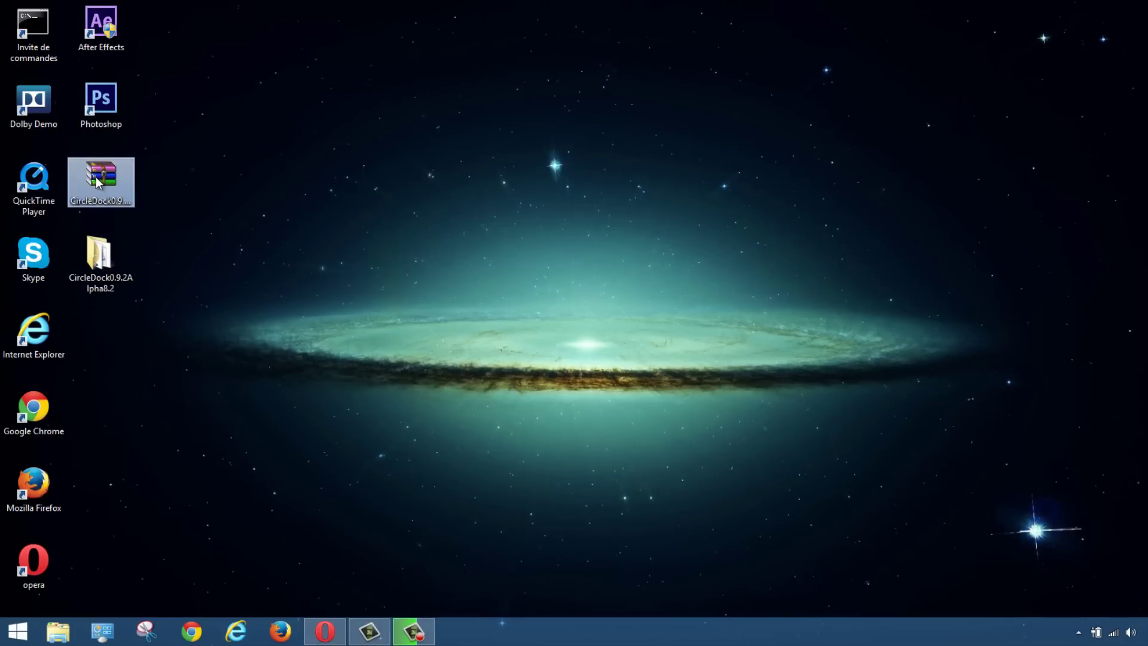
{"action": "key", "text": "Delete"}
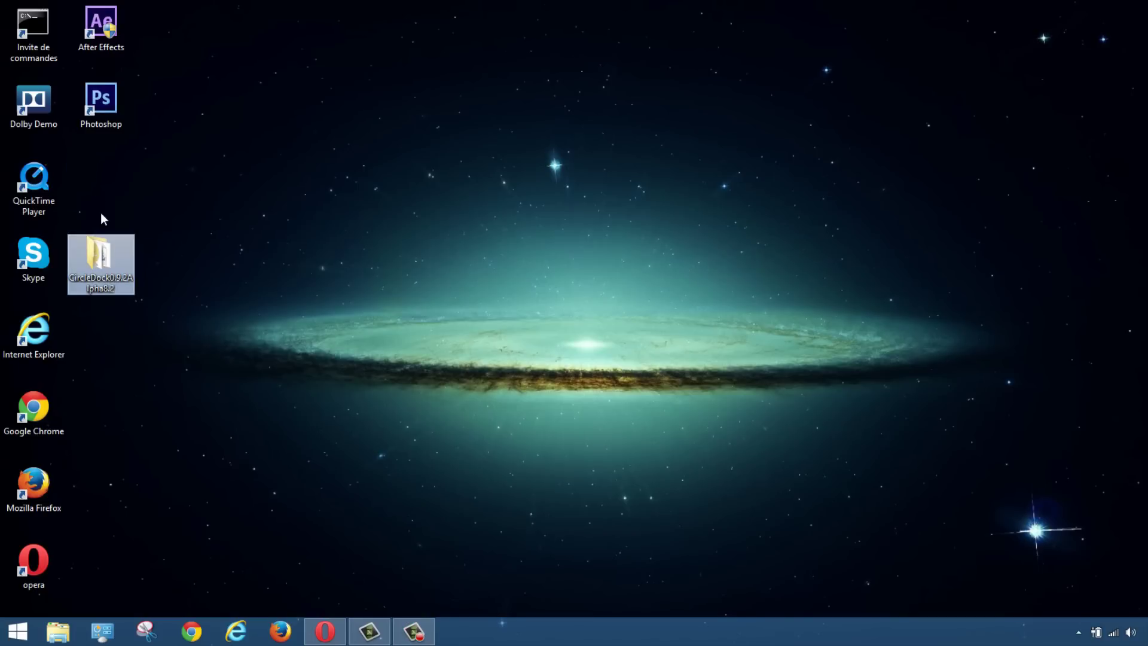
Launch the CircleDock application from the extracted folder, move the dock clear of the folder window, and close that window
{"action": "double_click", "coordinate": [99, 261]}
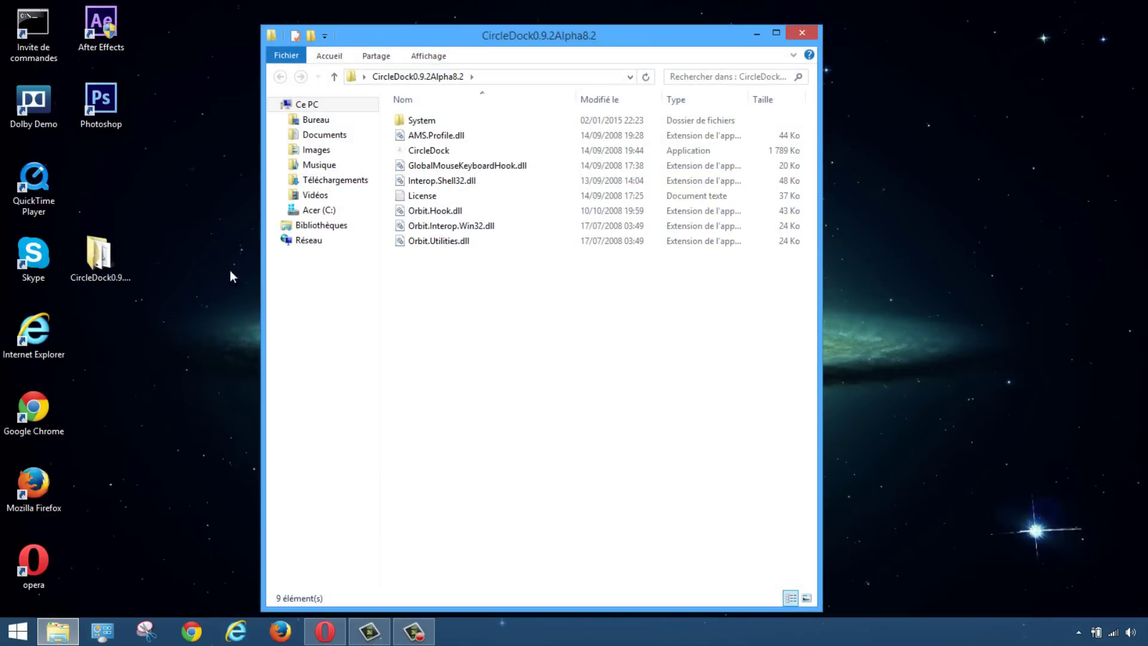
{"action": "left_click_drag", "start_coordinate": [512, 290], "coordinate": [429, 118]}
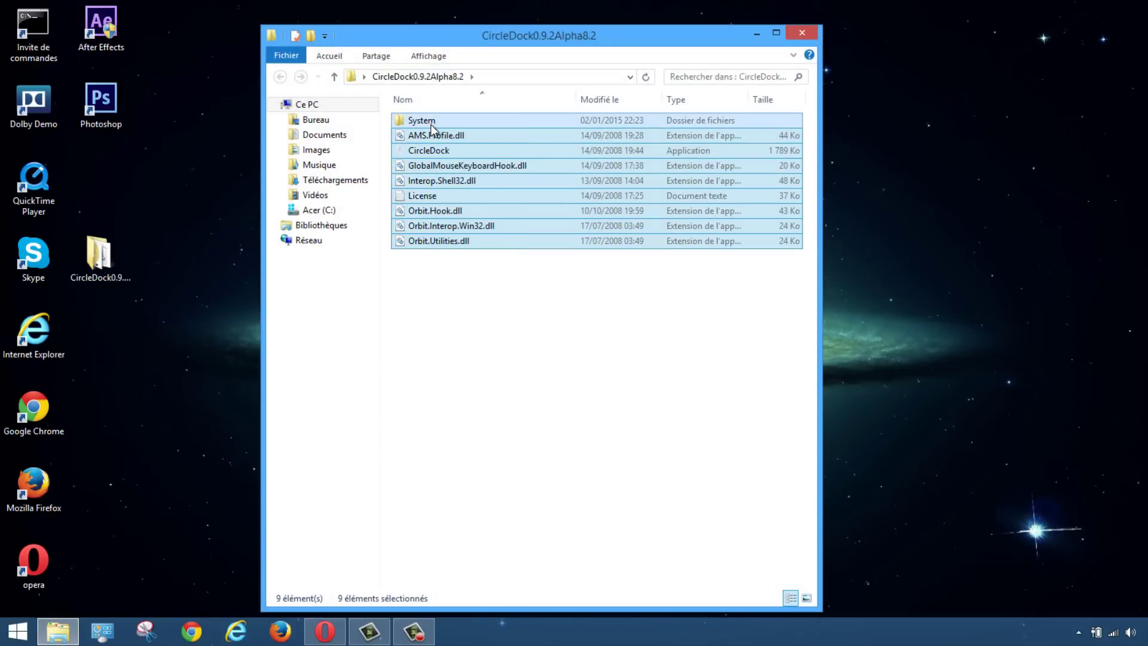
{"action": "left_click", "coordinate": [473, 296]}
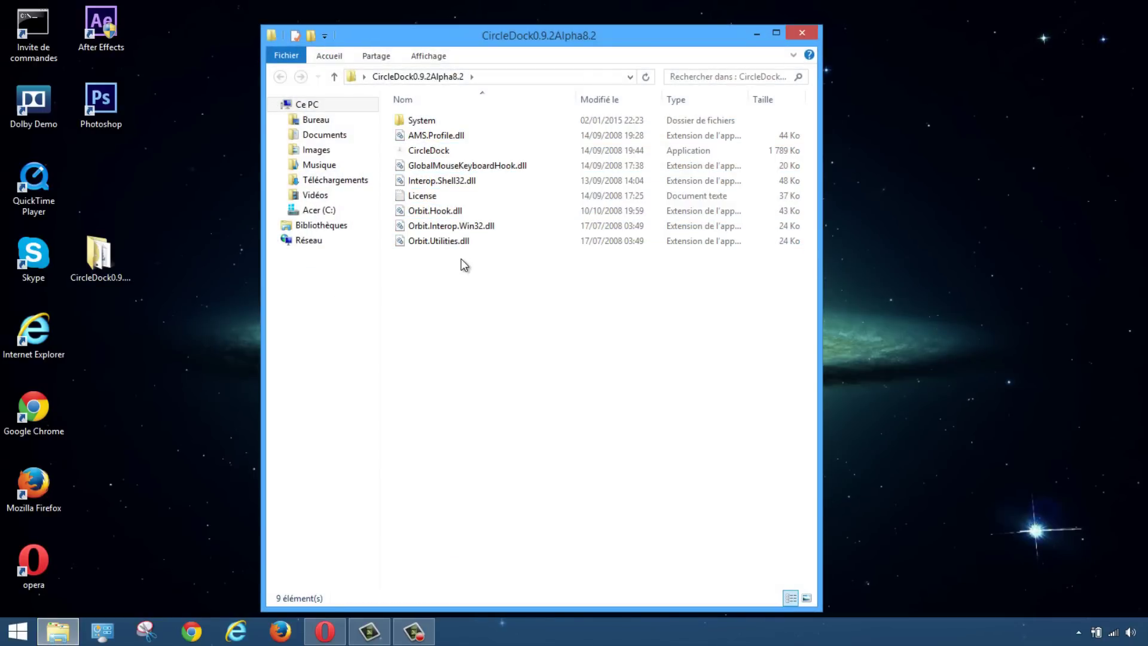
{"action": "left_click", "coordinate": [419, 155]}
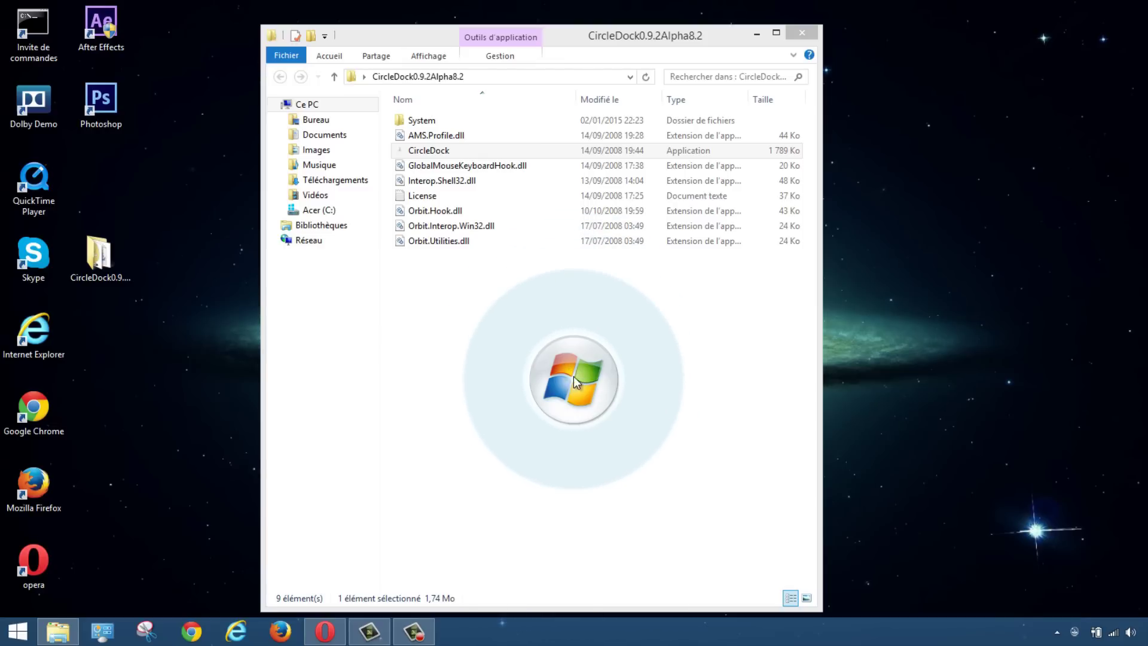
{"action": "left_click_drag", "start_coordinate": [578, 383], "coordinate": [1010, 129]}
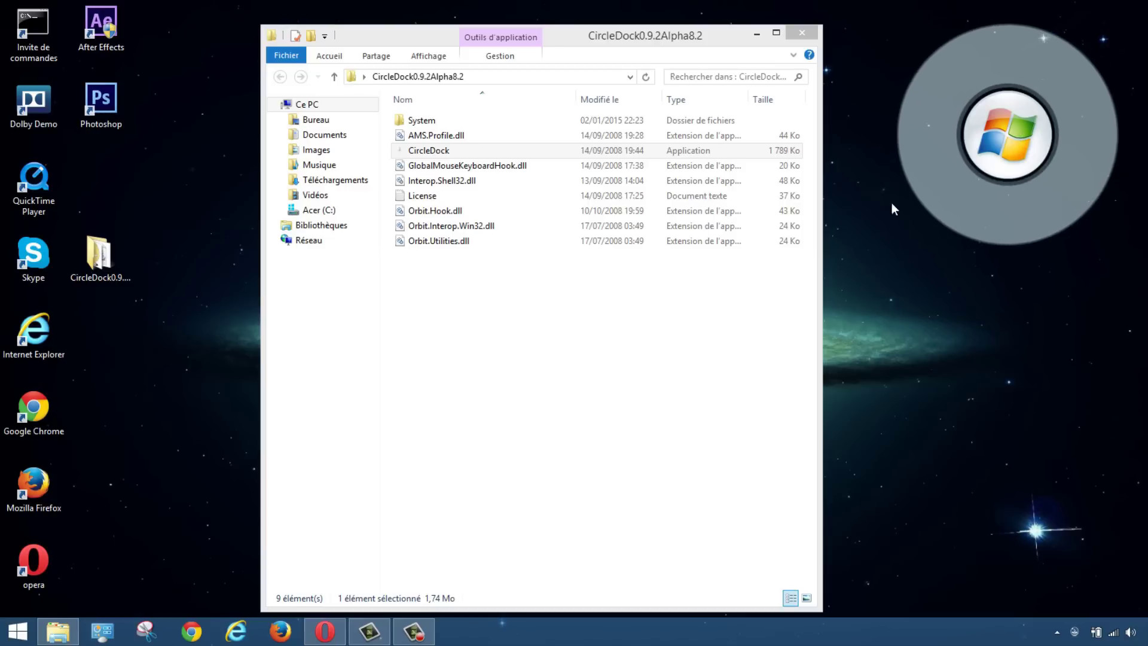
{"action": "left_click", "coordinate": [802, 31]}
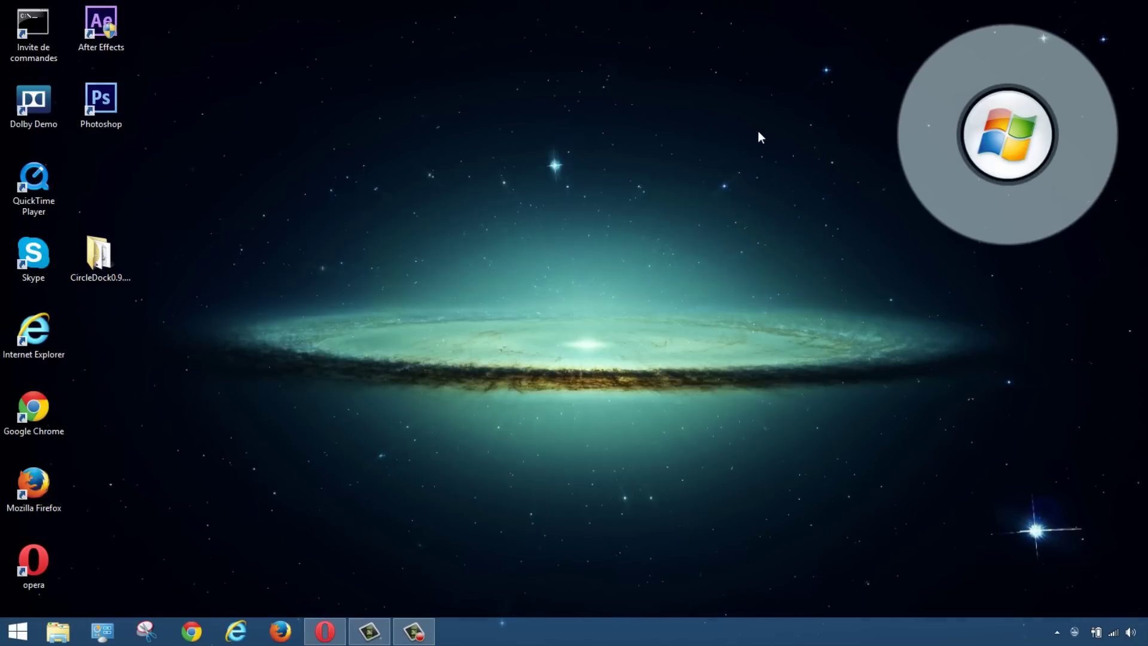
Place the dock beside the desktop shortcuts and add Photoshop, After Effects, Invite de commandes, Dolby Demo and QuickTime Player to it
{"action": "left_click_drag", "start_coordinate": [1016, 136], "coordinate": [331, 138]}
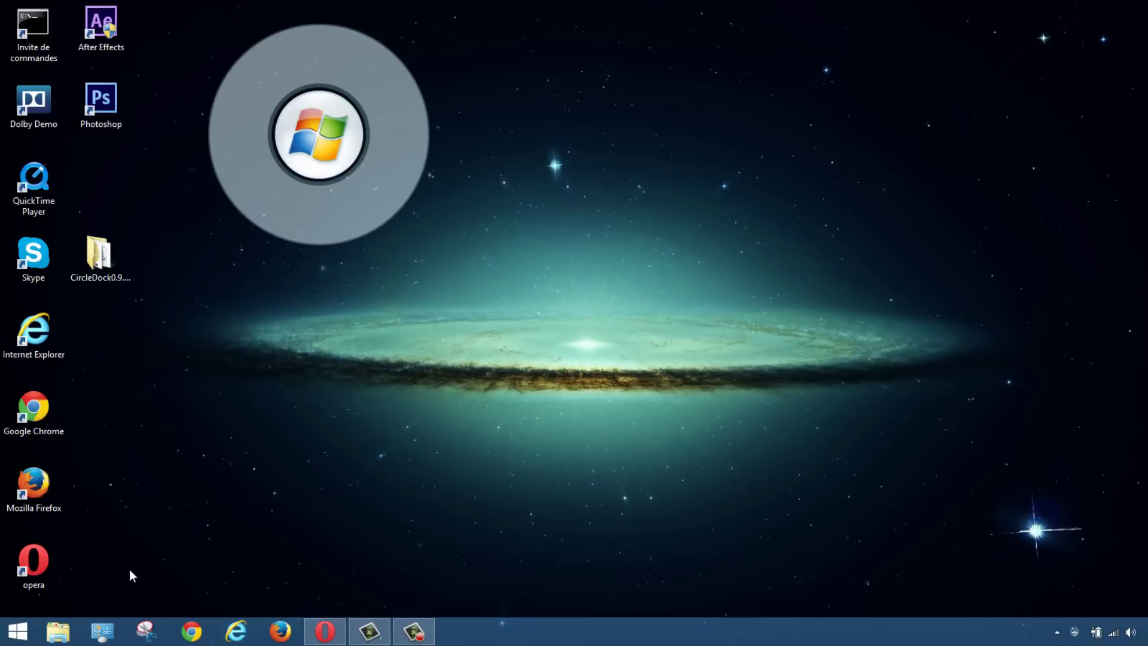
{"action": "left_click_drag", "start_coordinate": [129, 569], "coordinate": [32, 15]}
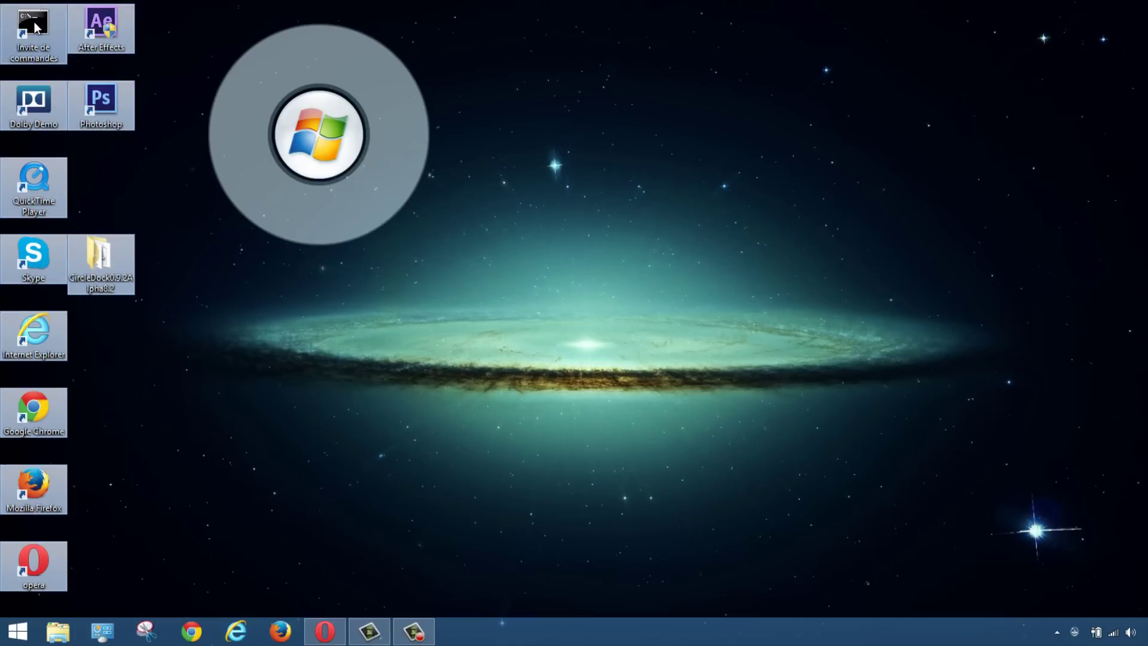
{"action": "left_click", "coordinate": [151, 195]}
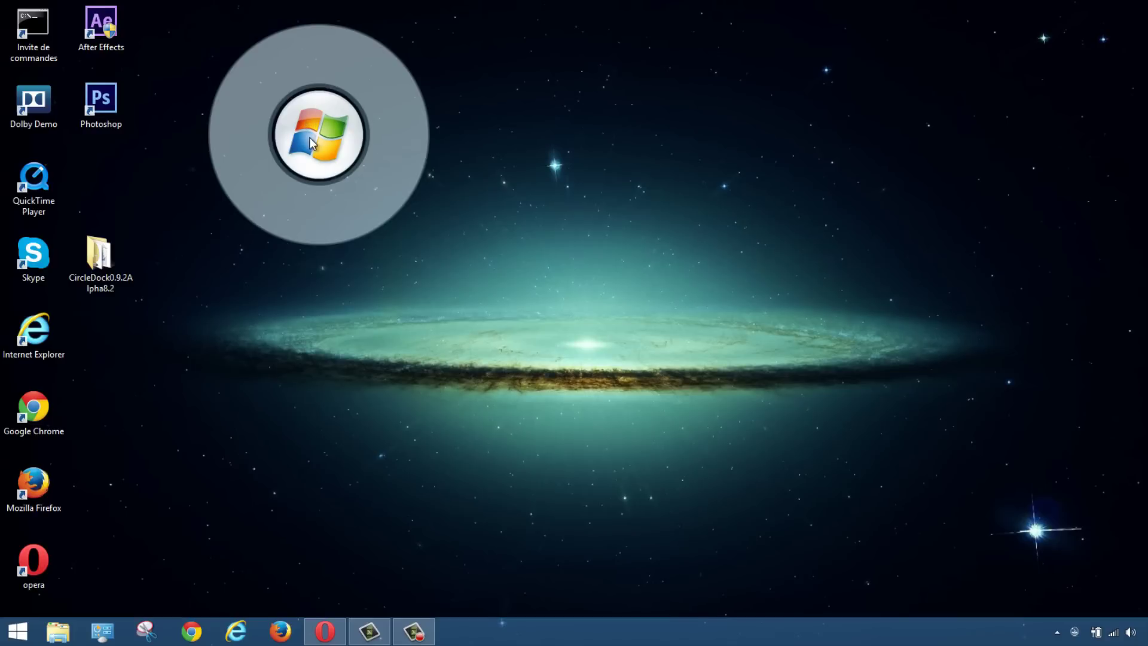
{"action": "left_click_drag", "start_coordinate": [101, 102], "coordinate": [239, 128]}
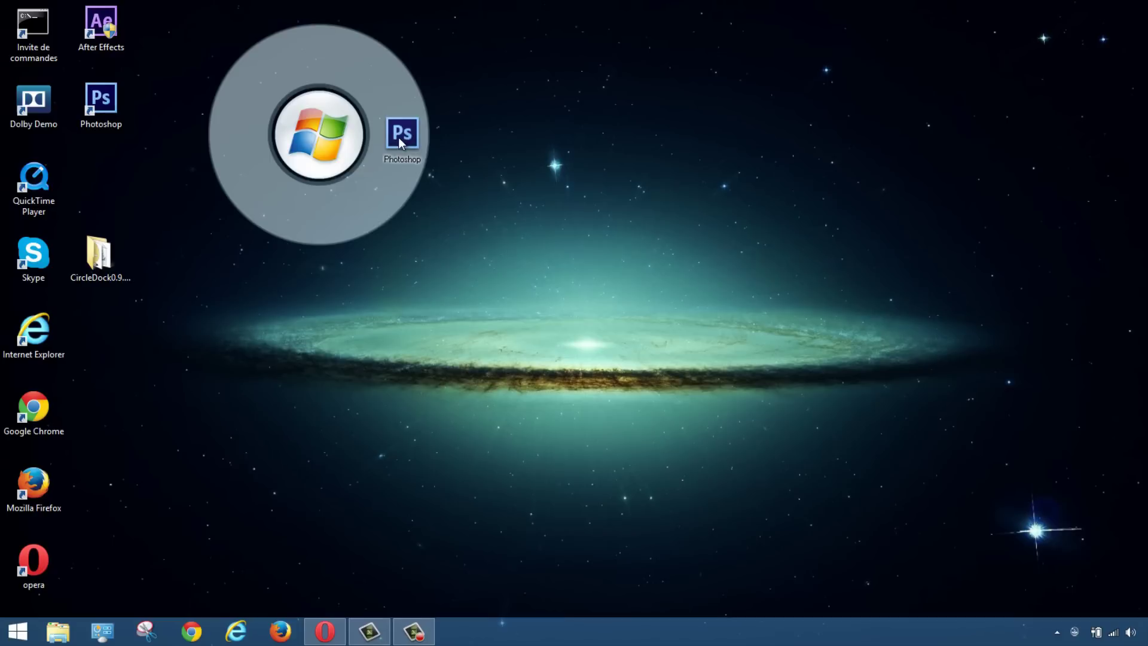
{"action": "left_click_drag", "start_coordinate": [109, 50], "coordinate": [228, 120]}
{"action": "left_click_drag", "start_coordinate": [33, 24], "coordinate": [272, 200]}
{"action": "left_click_drag", "start_coordinate": [33, 102], "coordinate": [171, 152]}
{"action": "left_click_drag", "start_coordinate": [33, 178], "coordinate": [251, 159]}
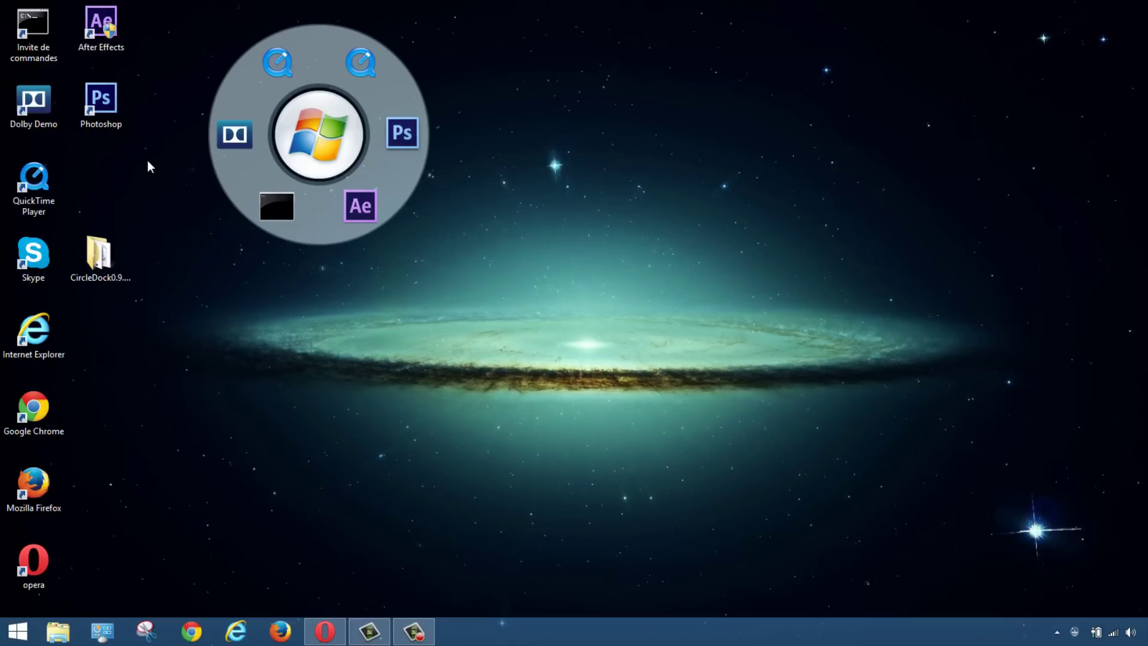
Add the Skype and Internet Explorer shortcuts to the dock and remove its duplicate QuickTime Player item
{"action": "left_click_drag", "start_coordinate": [34, 254], "coordinate": [225, 180]}
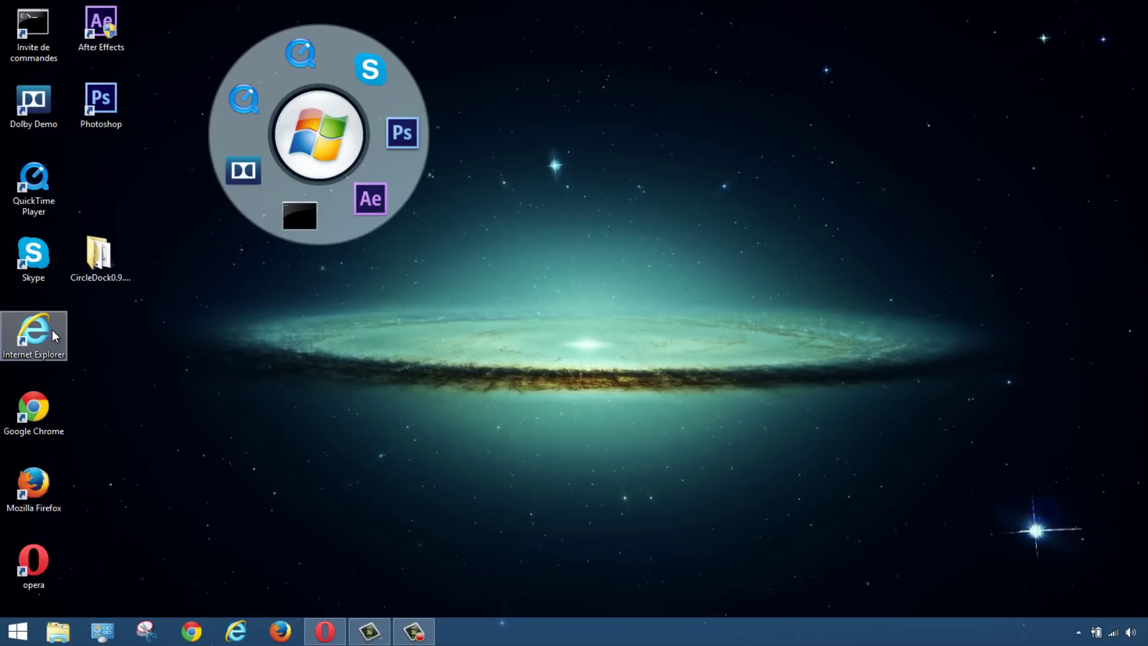
{"action": "left_click_drag", "start_coordinate": [52, 329], "coordinate": [268, 206]}
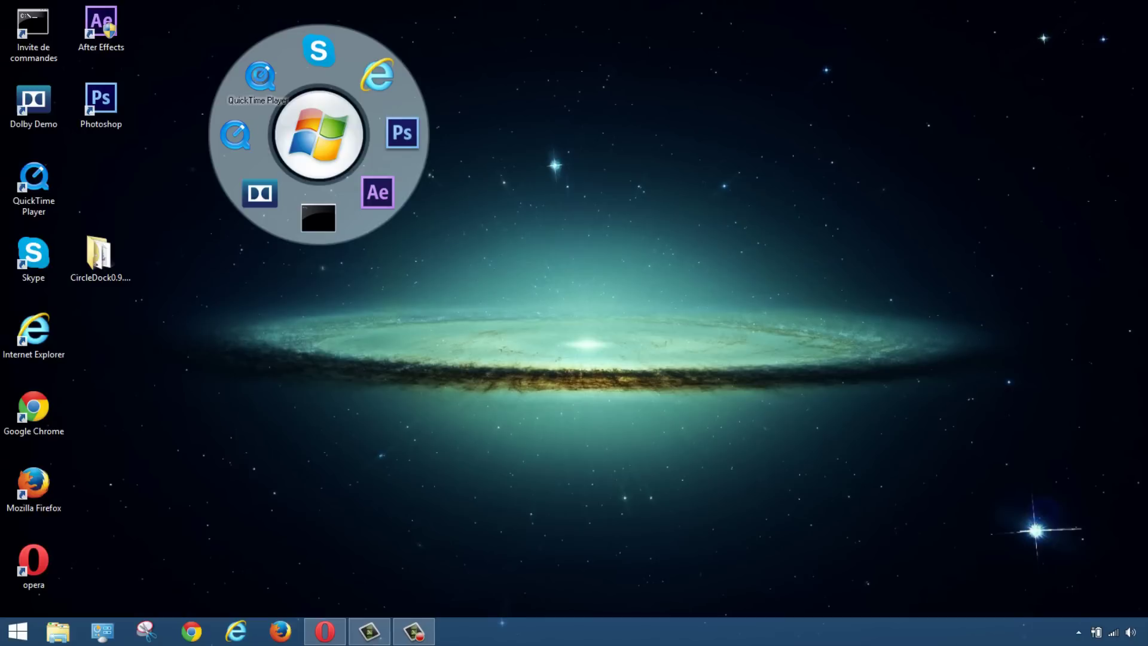
{"action": "right_click", "coordinate": [260, 76]}
{"action": "left_click", "coordinate": [301, 100]}
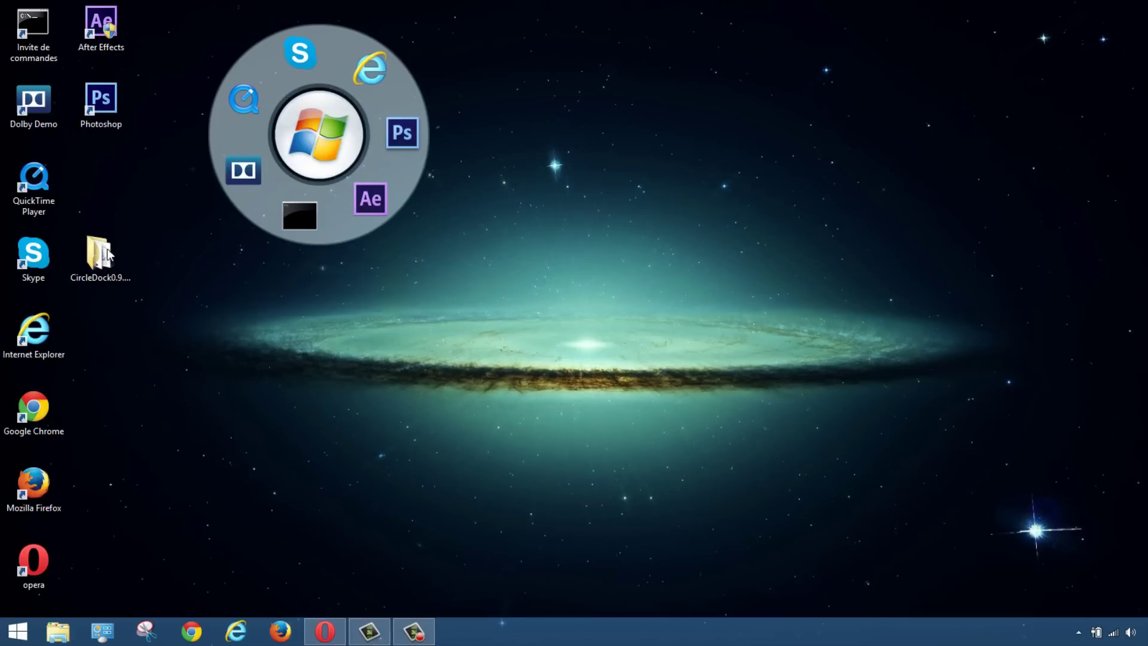
Add the Google Chrome, Mozilla Firefox and Opera shortcuts to the dock
{"action": "left_click_drag", "start_coordinate": [61, 385], "coordinate": [248, 221]}
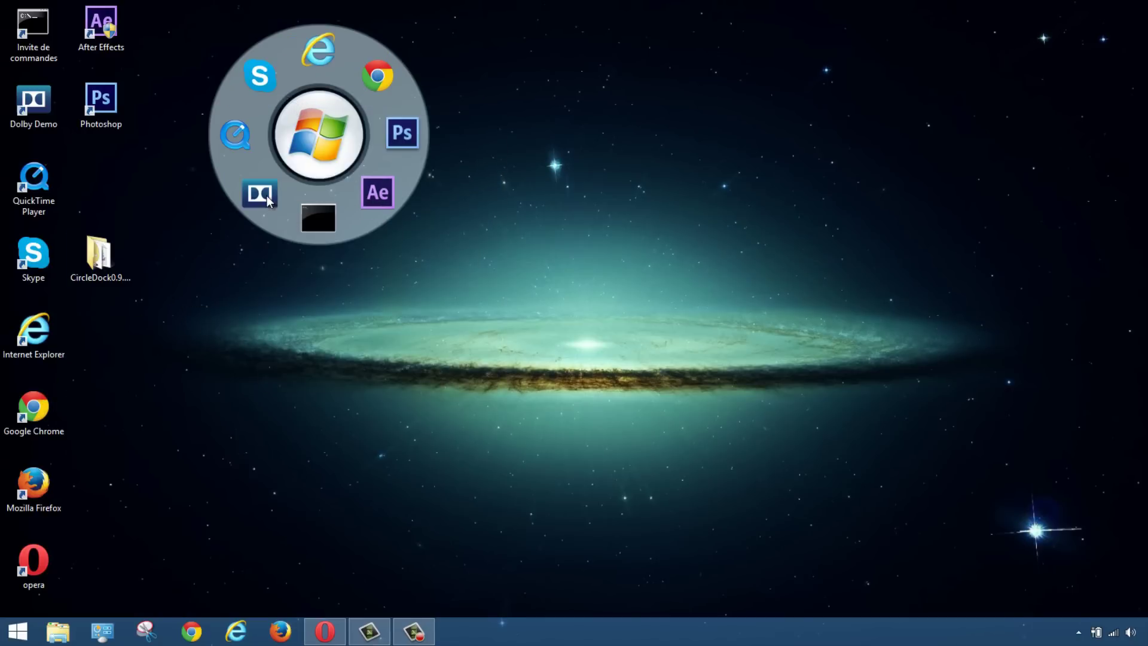
{"action": "left_click_drag", "start_coordinate": [48, 472], "coordinate": [277, 221]}
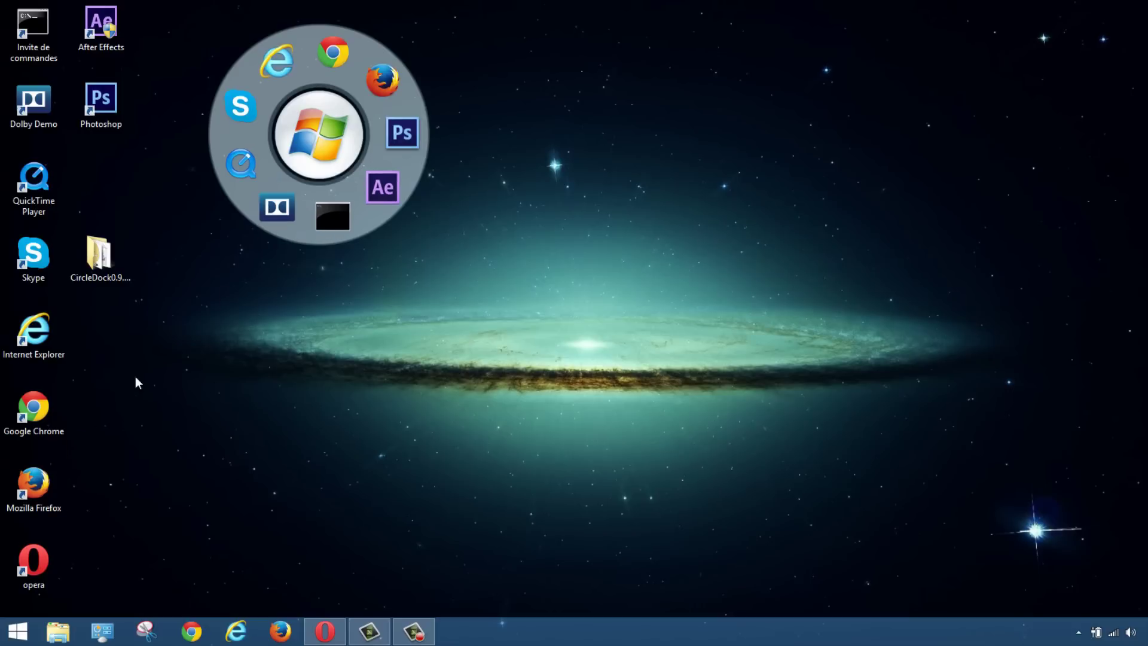
{"action": "left_click_drag", "start_coordinate": [33, 559], "coordinate": [296, 225]}
Delete all application shortcuts from the desktop, keeping the CircleDock folder and moving it to the desktop's upper-left corner
{"action": "left_click_drag", "start_coordinate": [99, 255], "coordinate": [233, 254]}
{"action": "left_click_drag", "start_coordinate": [105, 595], "coordinate": [5, 7]}
{"action": "right_click", "coordinate": [55, 50]}
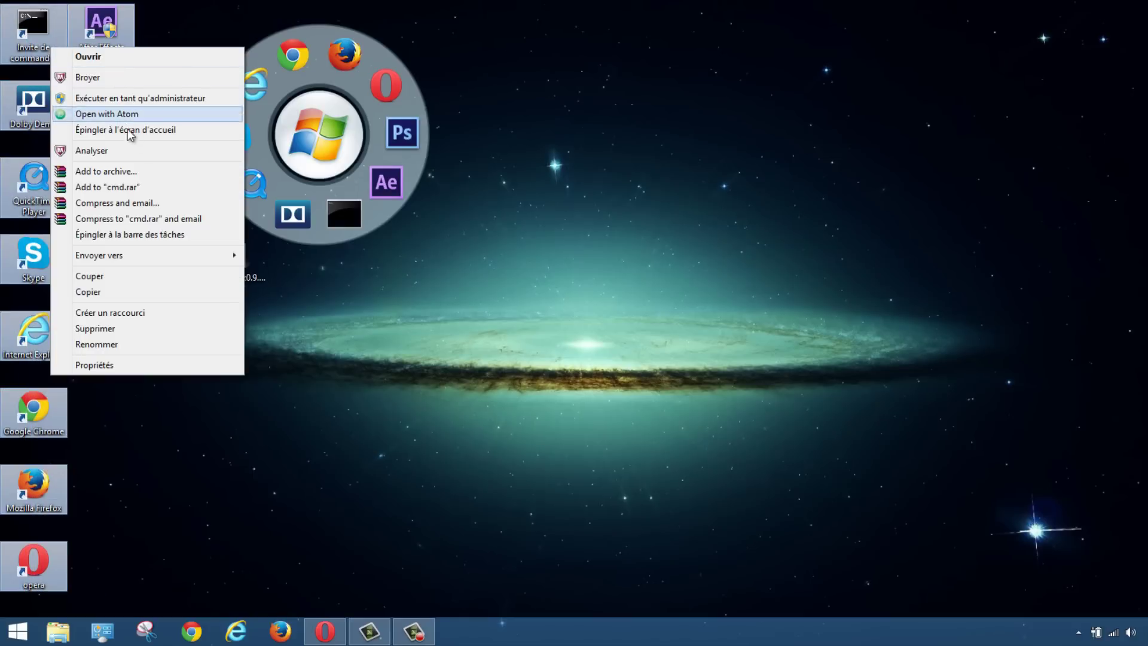
{"action": "left_click", "coordinate": [102, 328]}
{"action": "left_click_drag", "start_coordinate": [242, 293], "coordinate": [110, 293]}
{"action": "left_click_drag", "start_coordinate": [95, 251], "coordinate": [45, 62]}
Move the dock to the upper-right area of the desktop and launch Opera from it
{"action": "left_click_drag", "start_coordinate": [317, 137], "coordinate": [755, 149]}
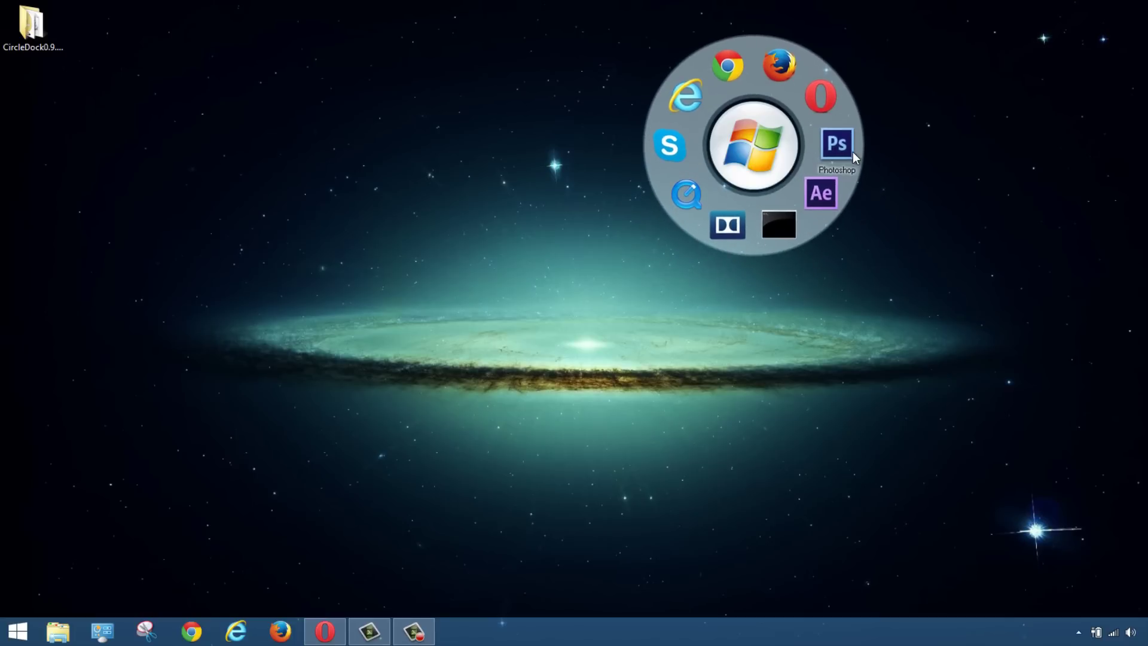
{"action": "left_click", "coordinate": [815, 101]}
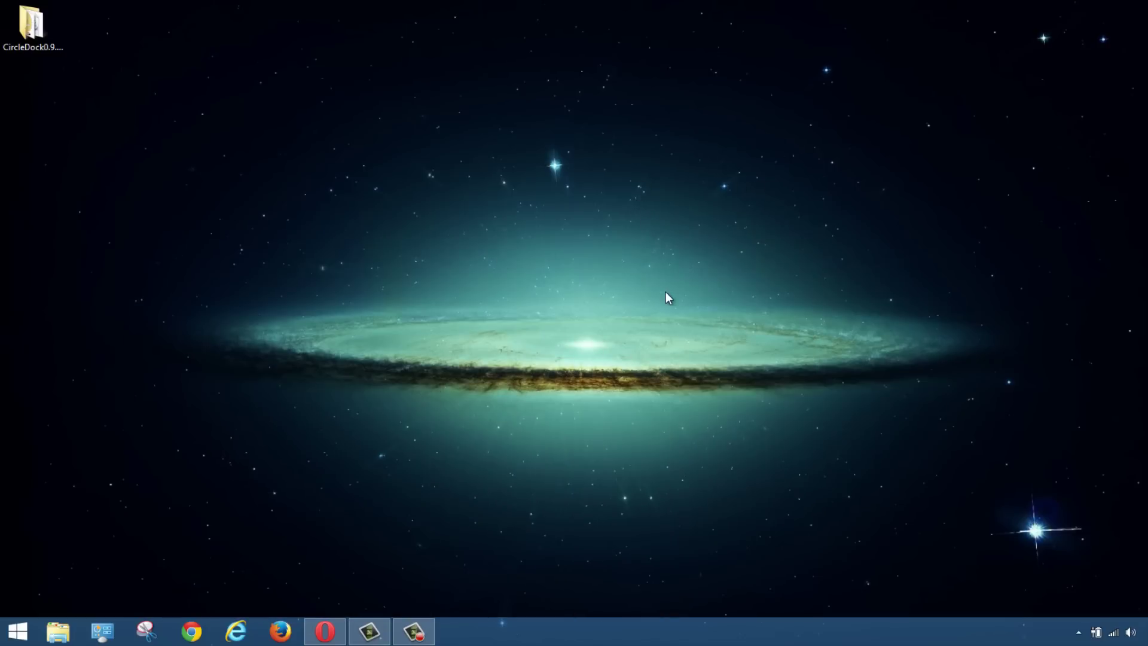
Bring back the hidden dock through its notification area icon and summon it in the upper-right area of the desktop
{"action": "left_click", "coordinate": [1077, 633]}
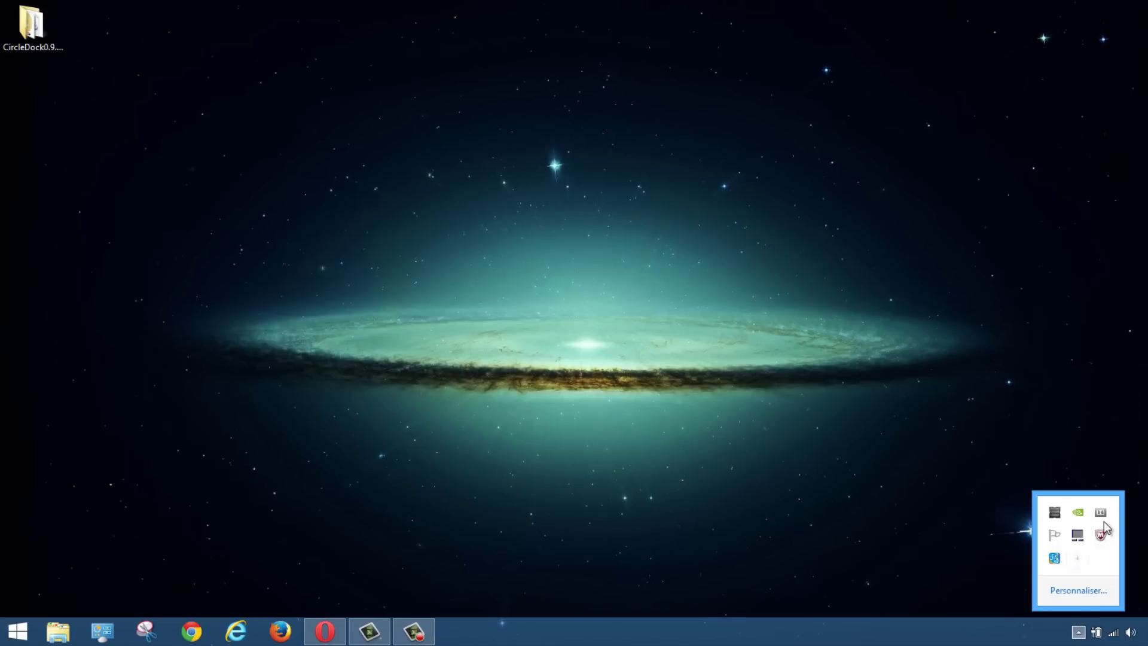
{"action": "left_click", "coordinate": [1081, 561]}
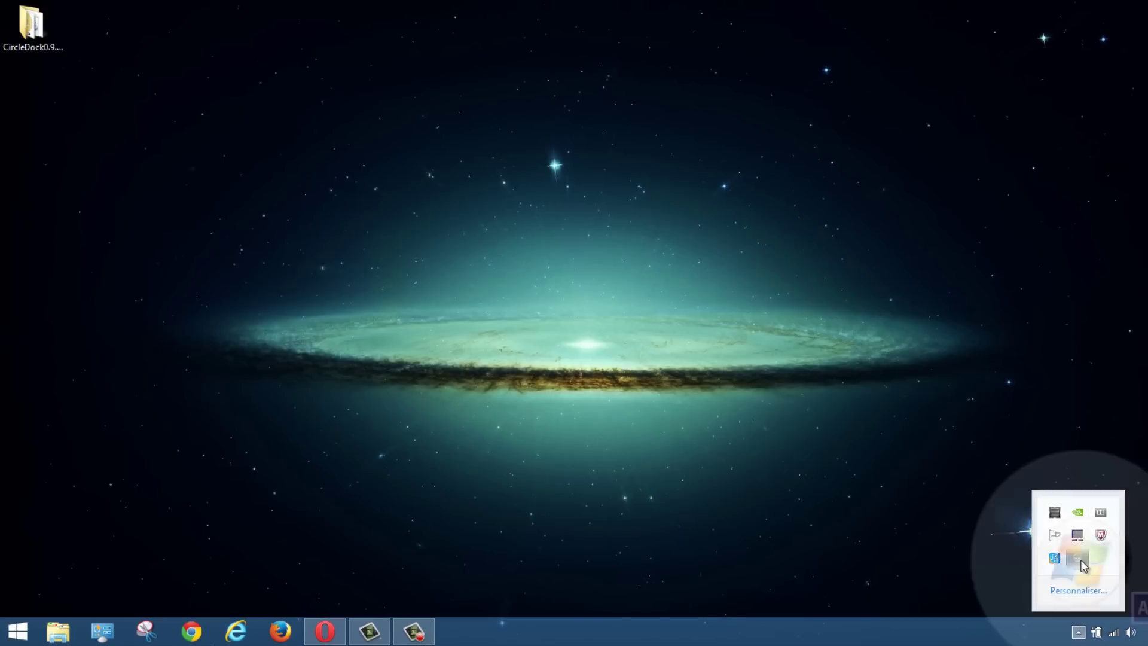
{"action": "middle_click", "coordinate": [782, 156]}
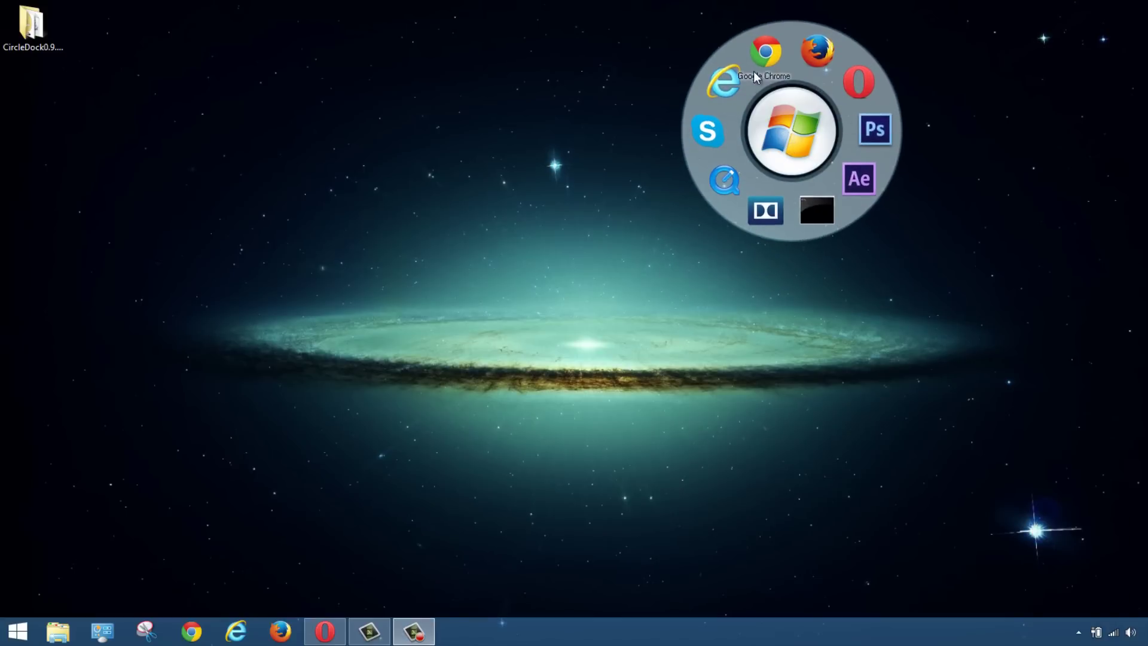
Open the dock's settings and load the French language file for the interface
{"action": "right_click", "coordinate": [783, 131]}
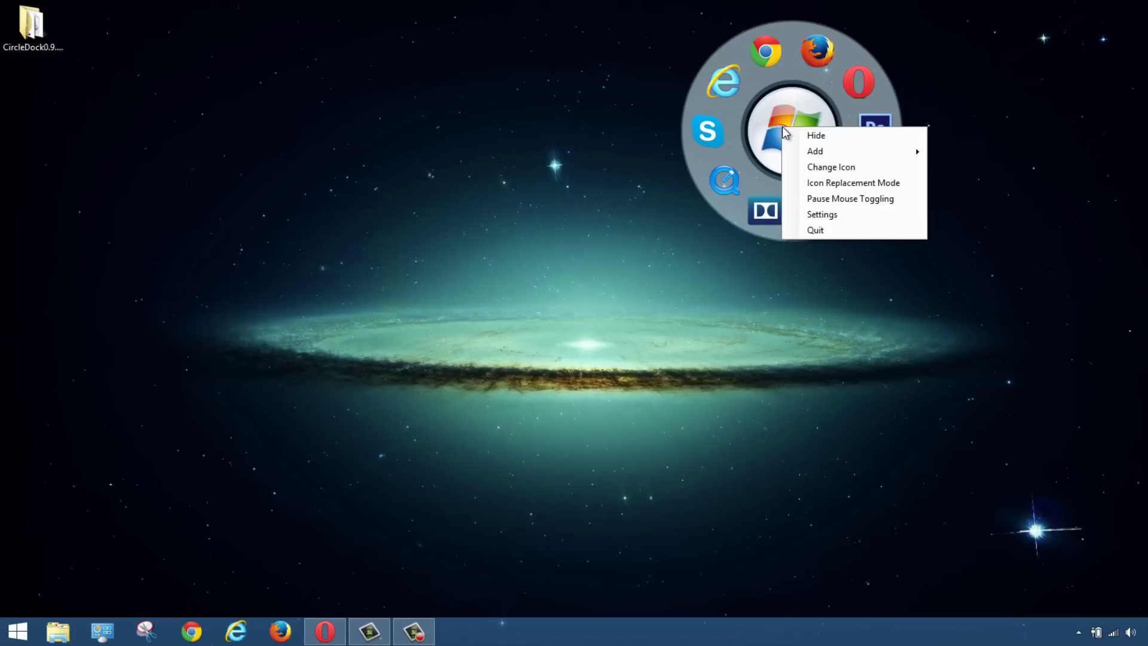
{"action": "left_click", "coordinate": [828, 222]}
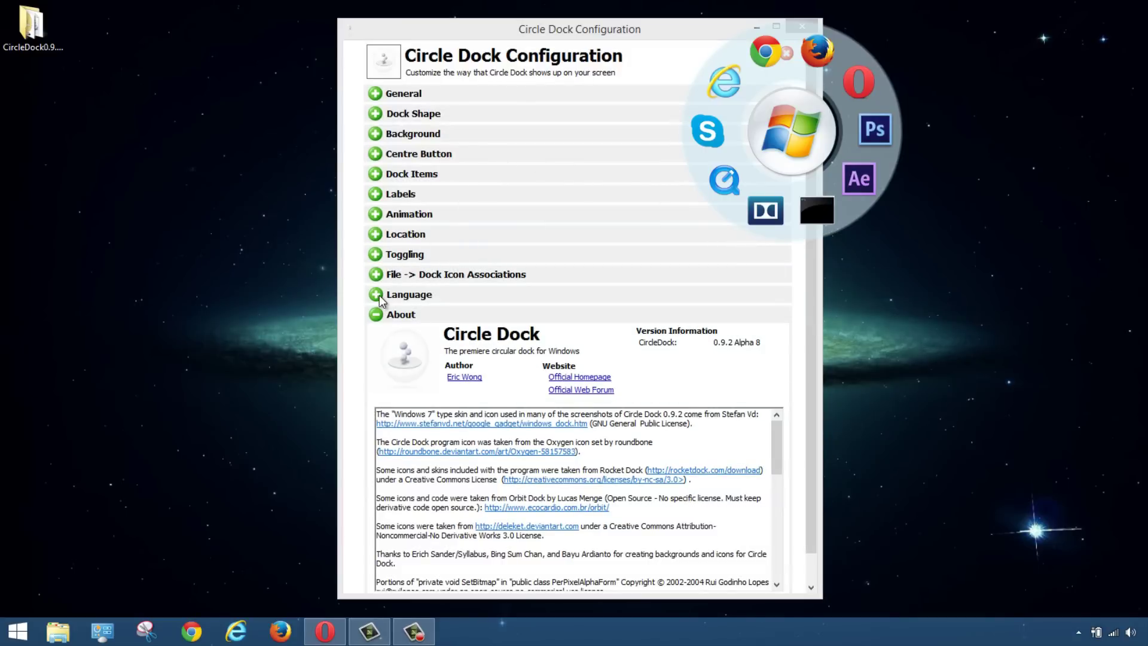
{"action": "left_click", "coordinate": [376, 294]}
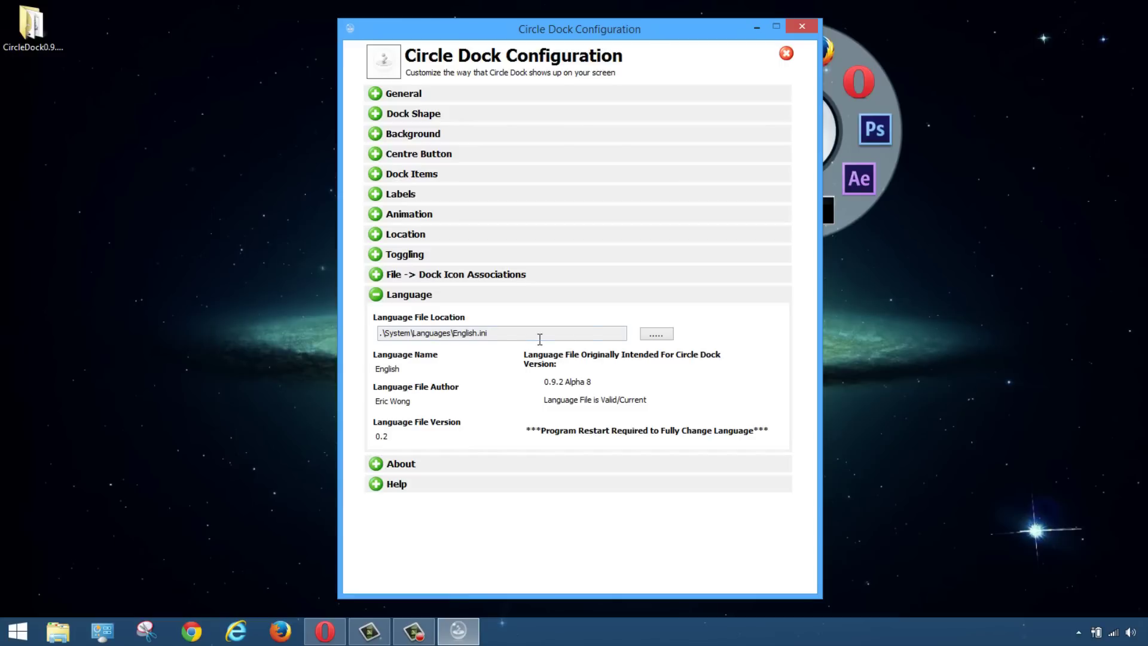
{"action": "left_click", "coordinate": [656, 334]}
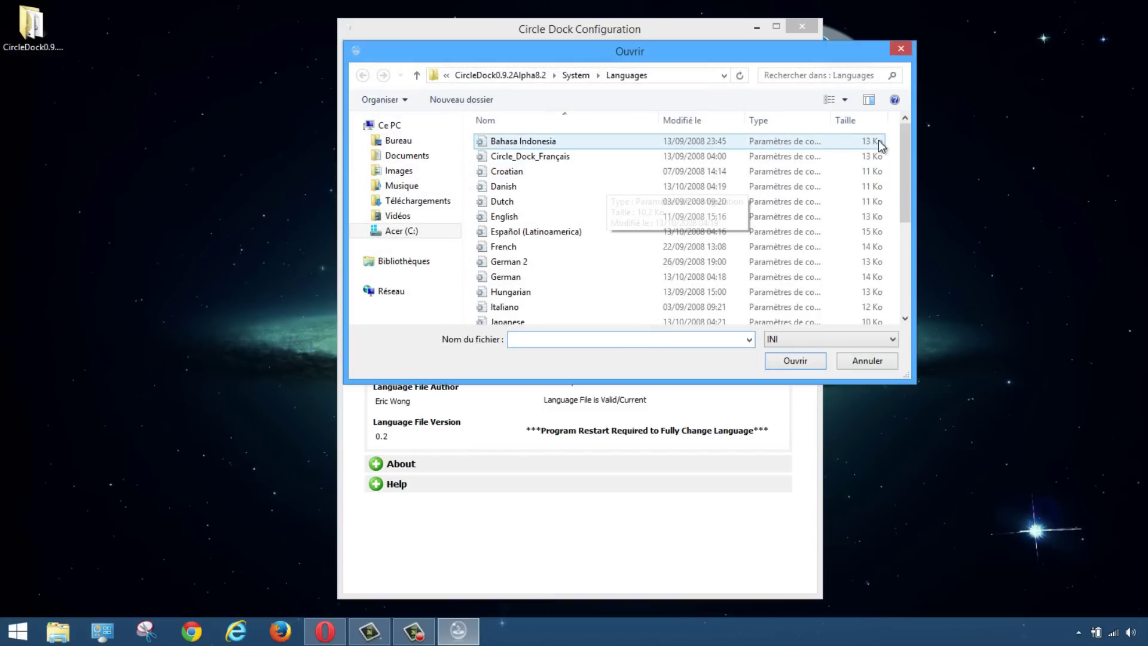
{"action": "scroll", "coordinate": [891, 150], "scroll_direction": "down", "scroll_amount": 2}
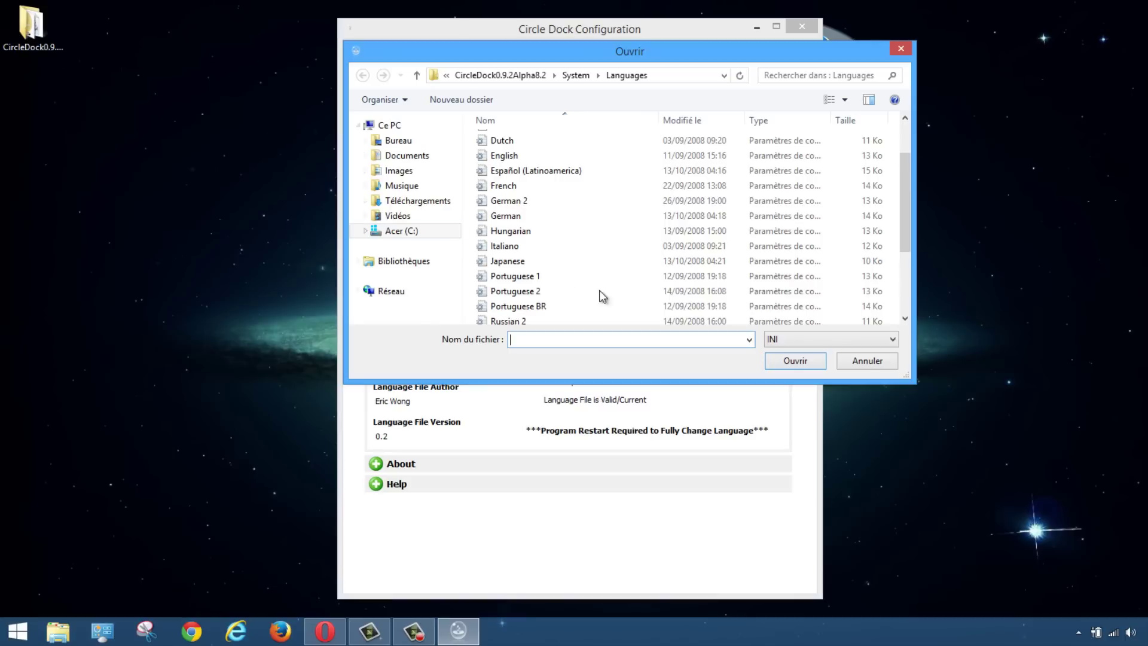
{"action": "scroll", "coordinate": [902, 160], "scroll_direction": "up", "scroll_amount": 2}
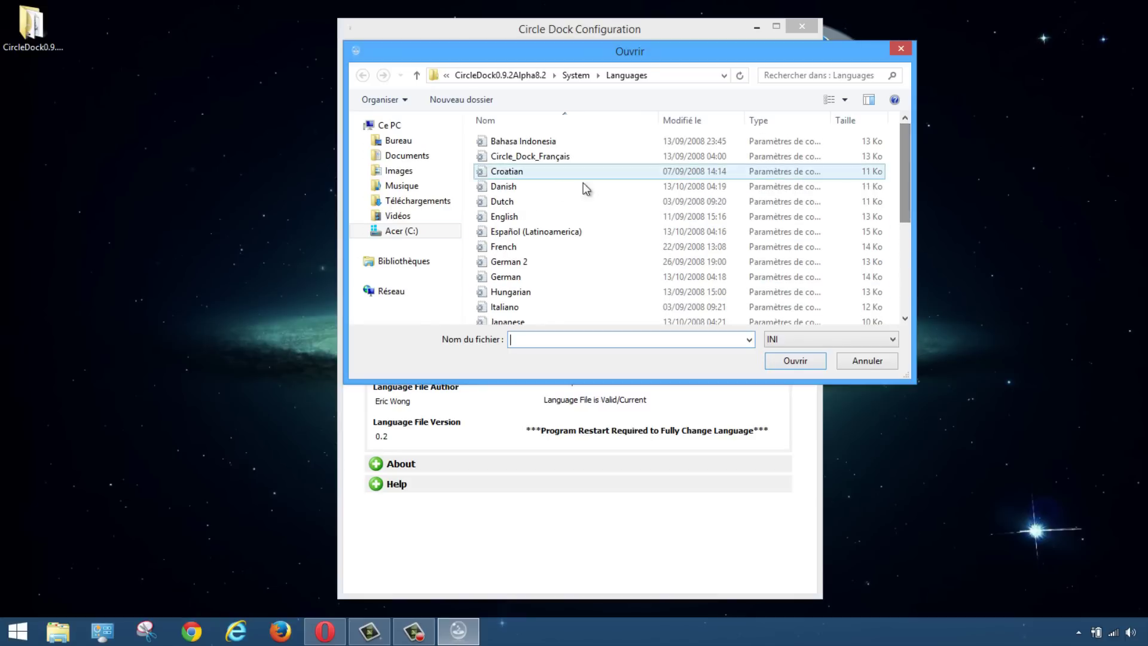
{"action": "left_click", "coordinate": [504, 248]}
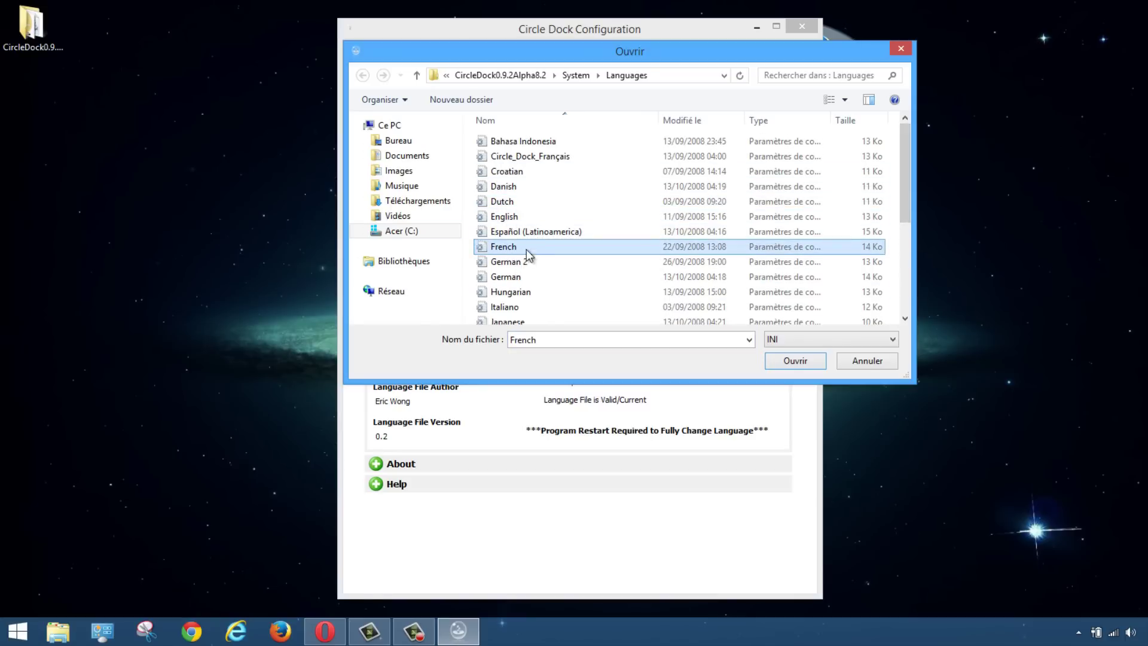
{"action": "left_click", "coordinate": [792, 363]}
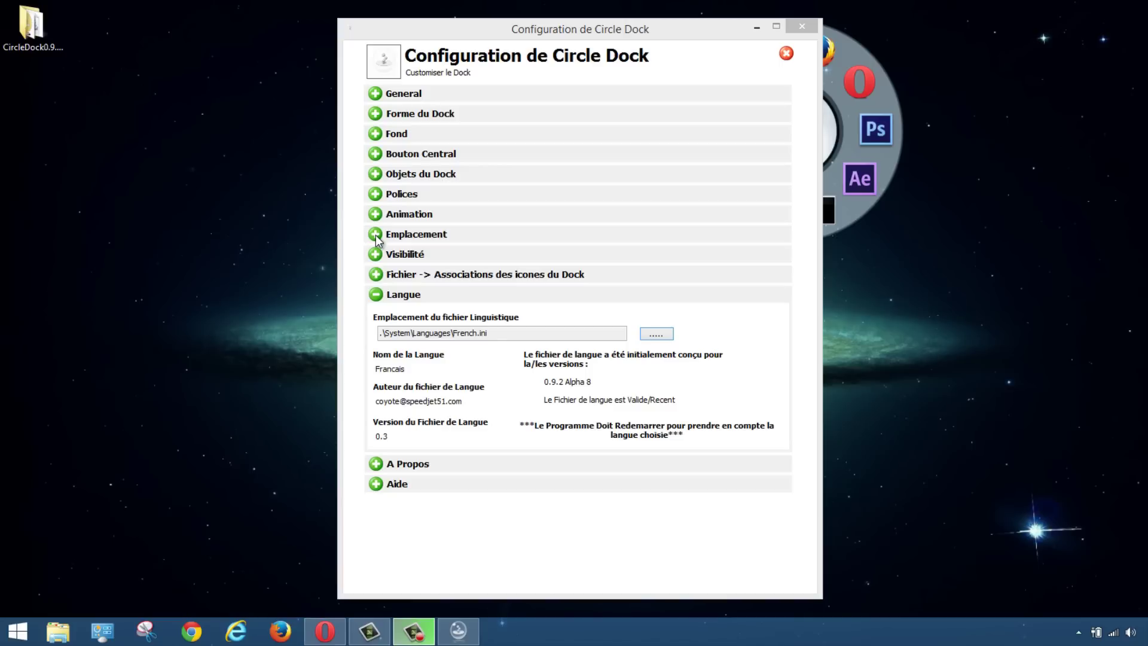
{"action": "left_click", "coordinate": [387, 296]}
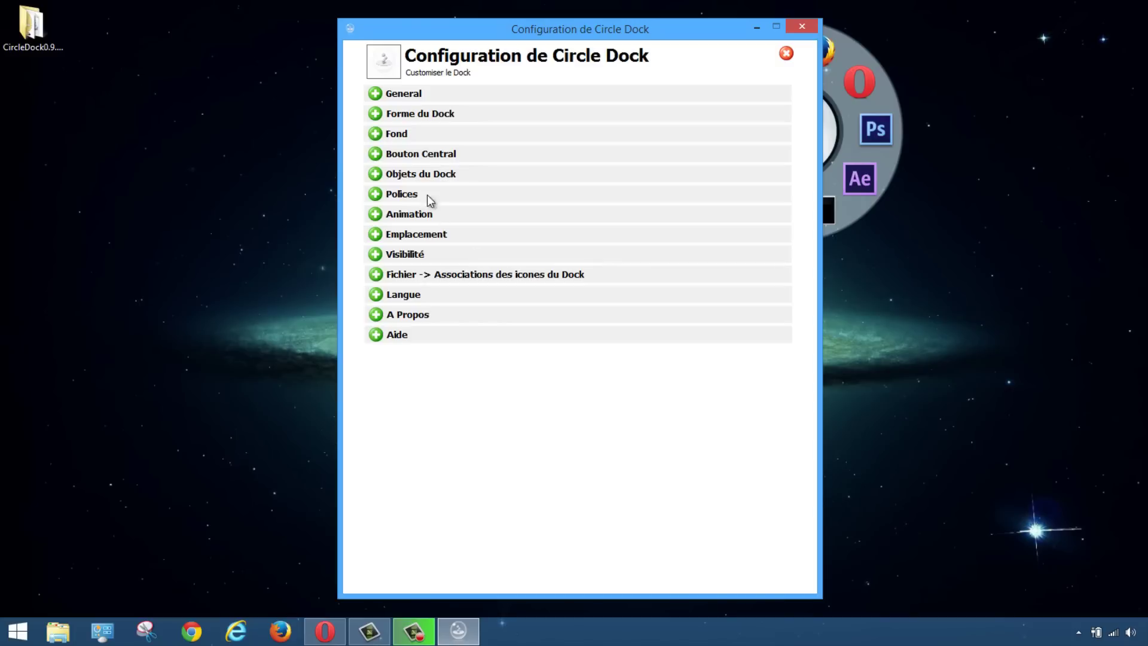
In the general settings, try the Toujours au dessus display mode against Normal and leave Affichage du Dock on Normal
{"action": "left_click", "coordinate": [376, 94]}
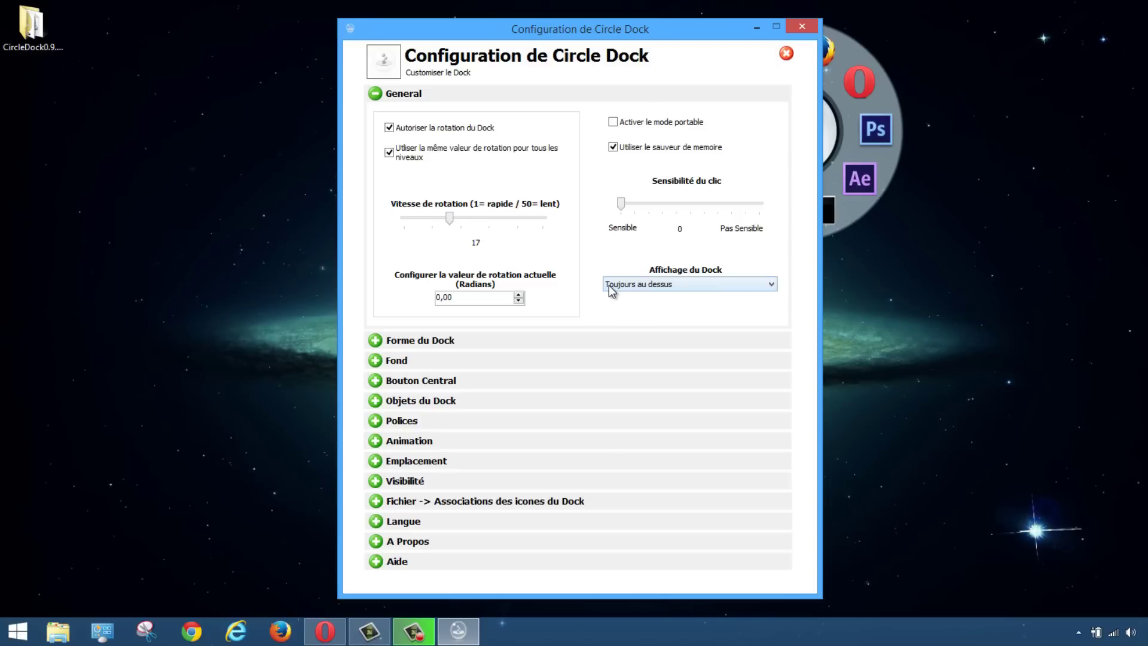
{"action": "left_click", "coordinate": [696, 285]}
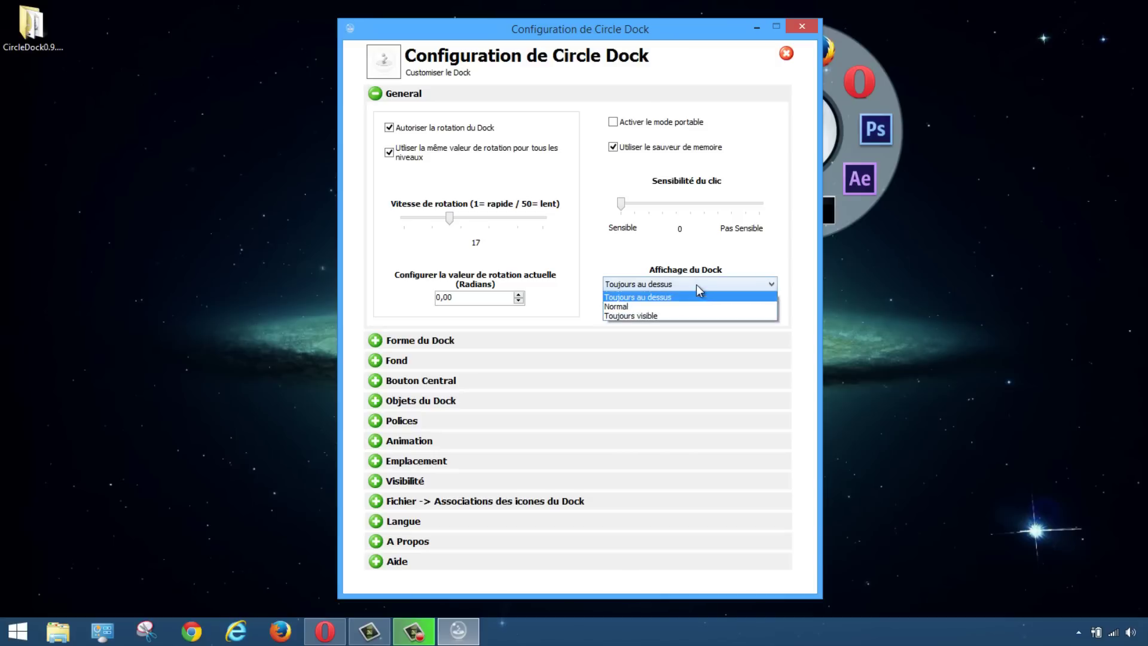
{"action": "left_click", "coordinate": [620, 307]}
{"action": "left_click", "coordinate": [662, 281]}
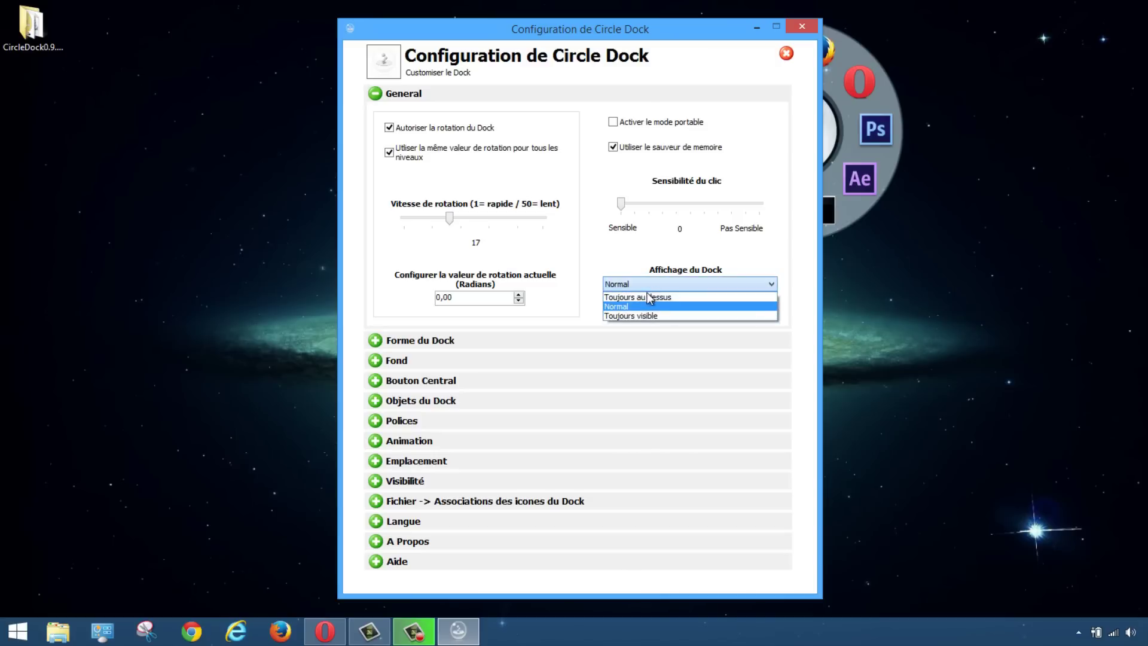
{"action": "left_click", "coordinate": [648, 296]}
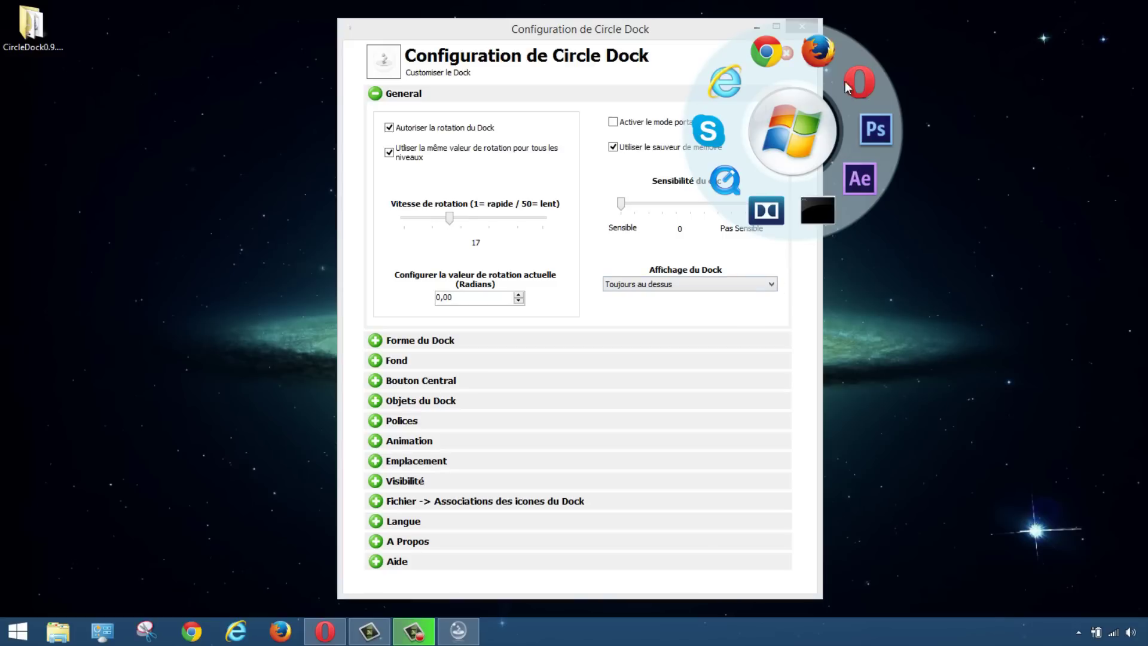
{"action": "left_click", "coordinate": [680, 285]}
{"action": "left_click", "coordinate": [619, 307]}
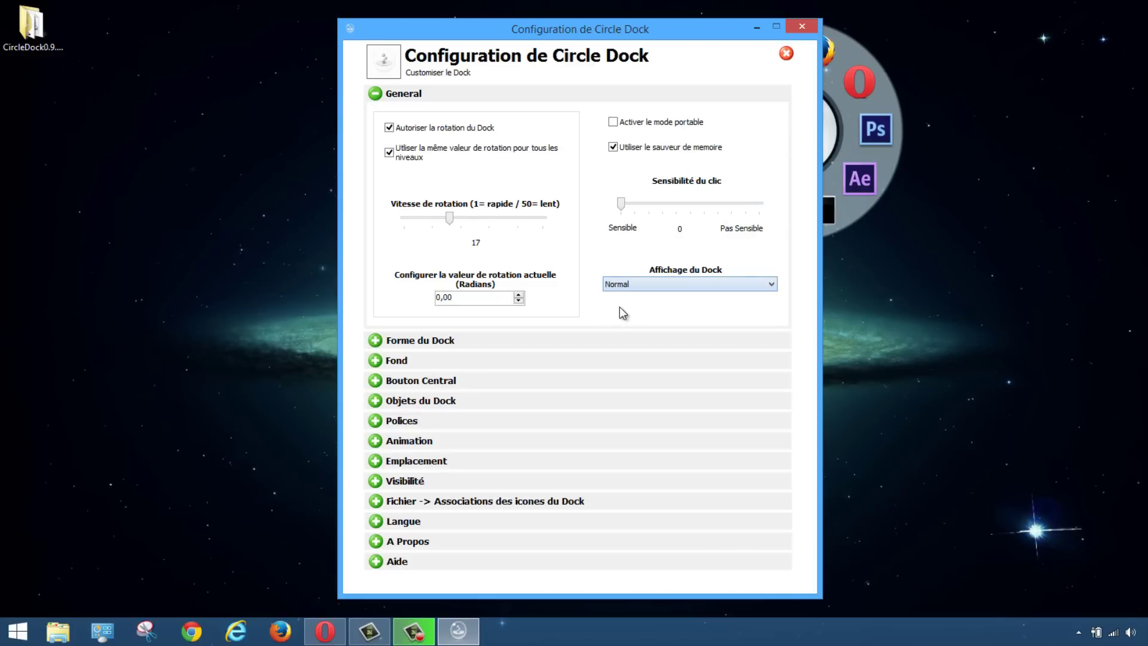
{"action": "left_click", "coordinate": [840, 75]}
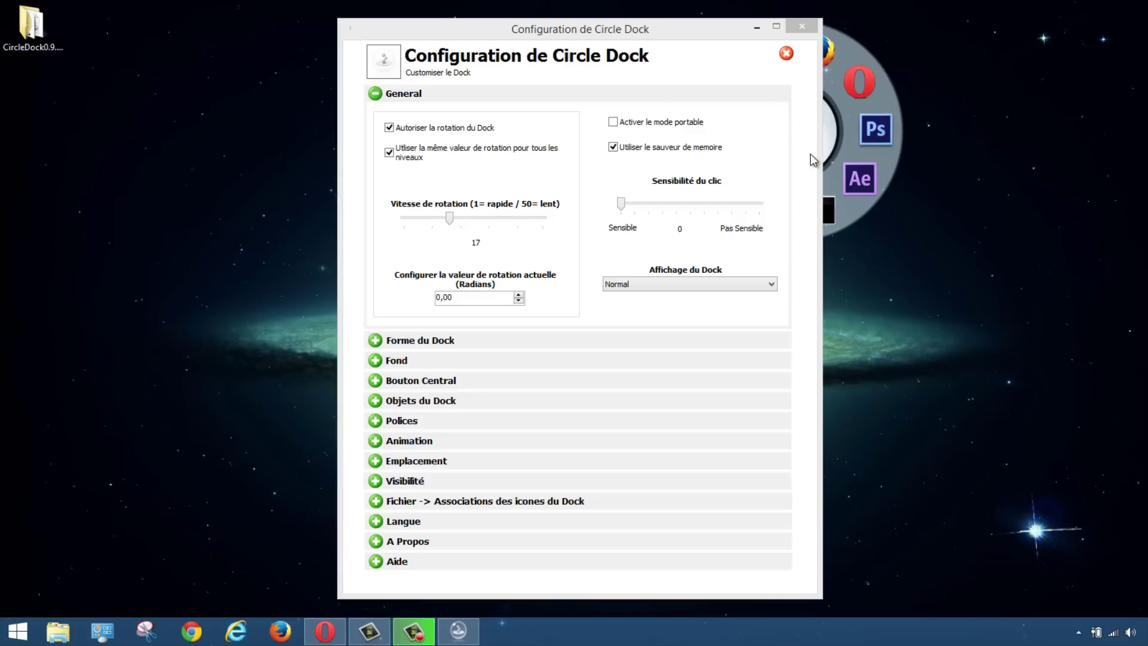
{"action": "left_click", "coordinate": [375, 94]}
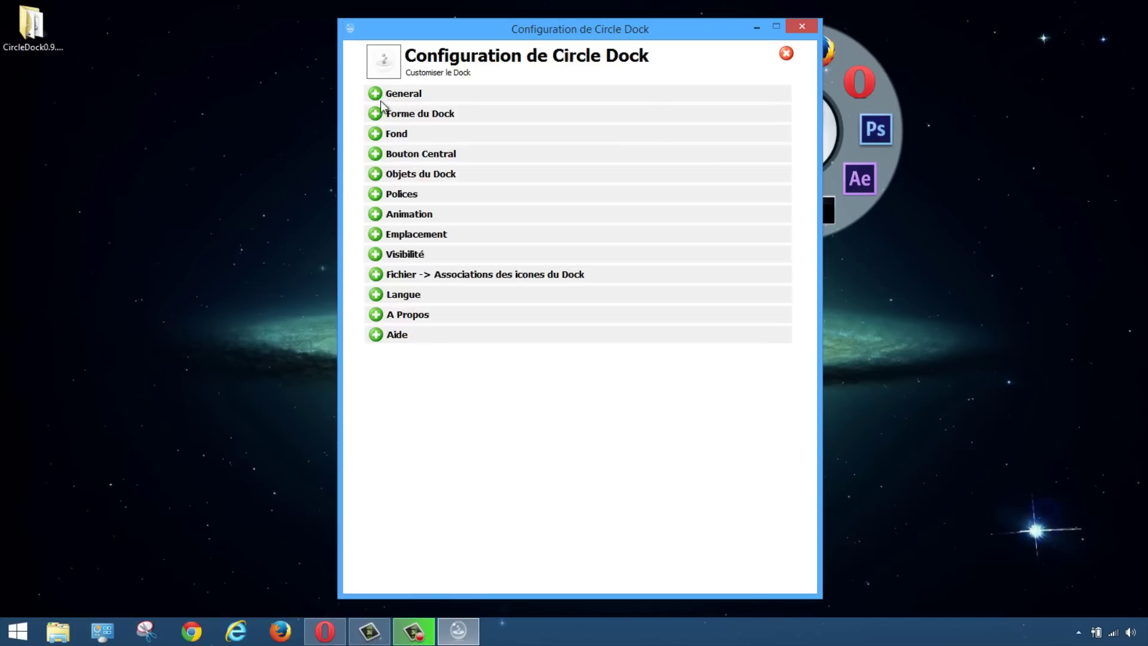
Move the configuration window clear of the dock and reduce the dock shape's number of icons per circle to 6
{"action": "left_click", "coordinate": [376, 114]}
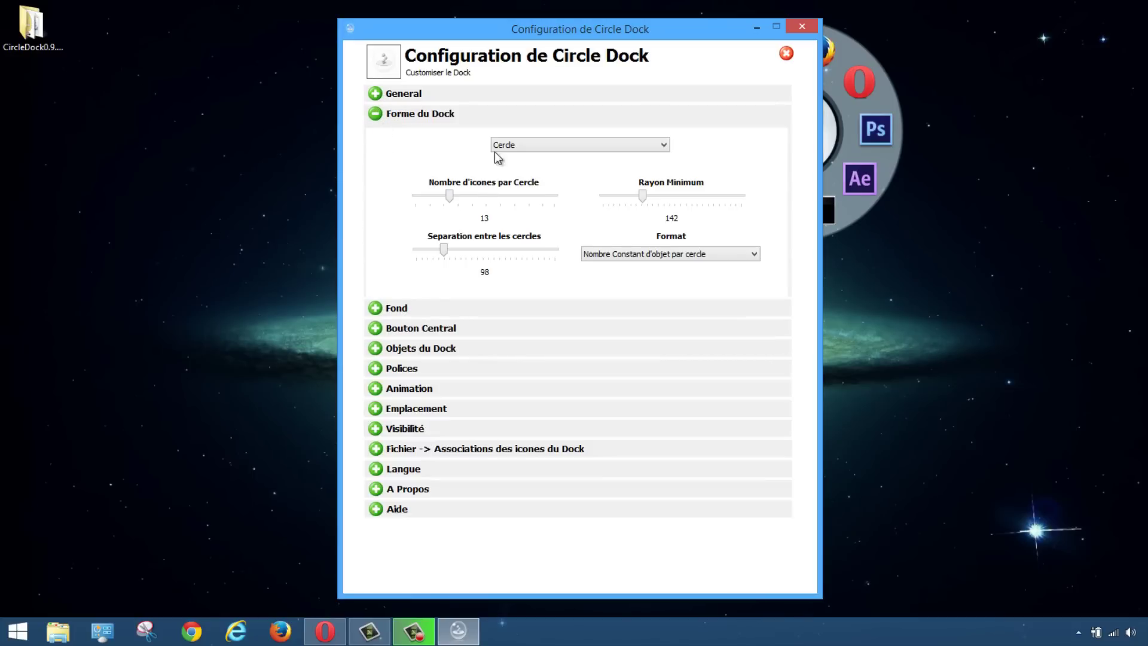
{"action": "left_click_drag", "start_coordinate": [658, 26], "coordinate": [493, 18]}
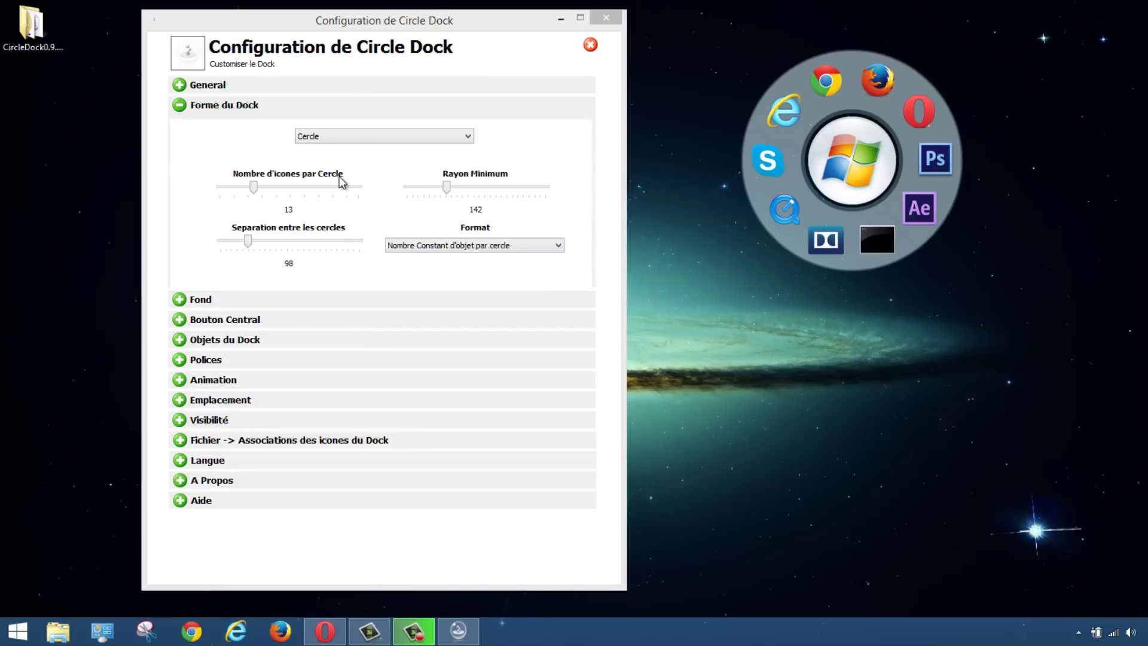
{"action": "mouse_move", "coordinate": [254, 188]}
{"action": "left_mouse_down"}
{"action": "mouse_move", "coordinate": [330, 190]}
{"action": "mouse_move", "coordinate": [234, 190]}
{"action": "left_mouse_up"}
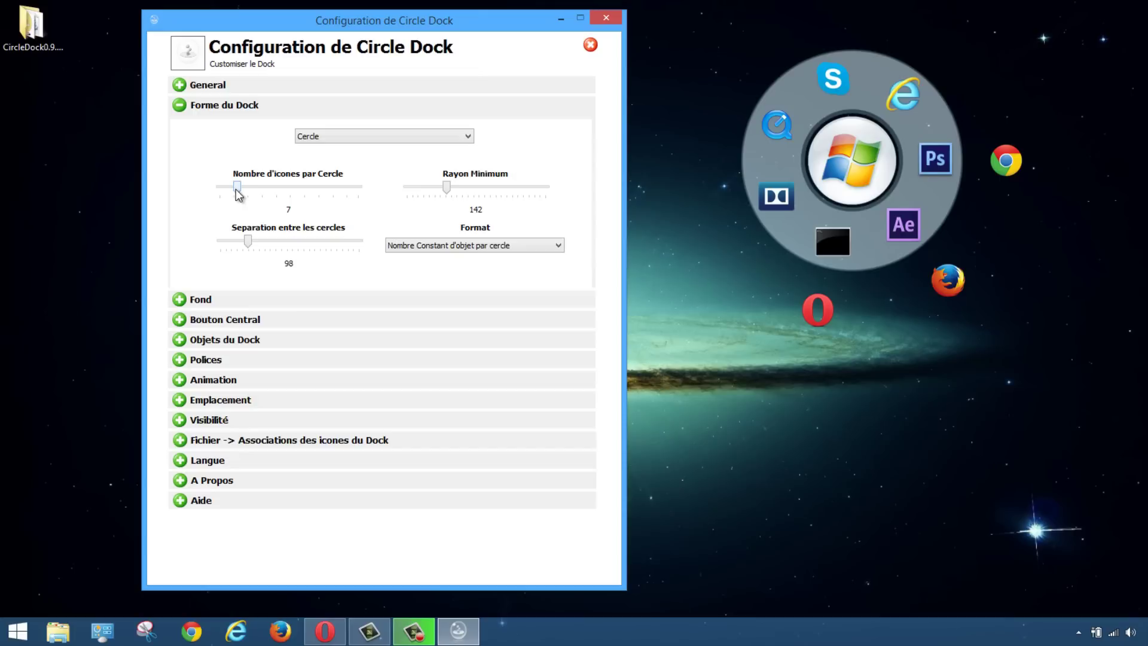
{"action": "left_click", "coordinate": [770, 201]}
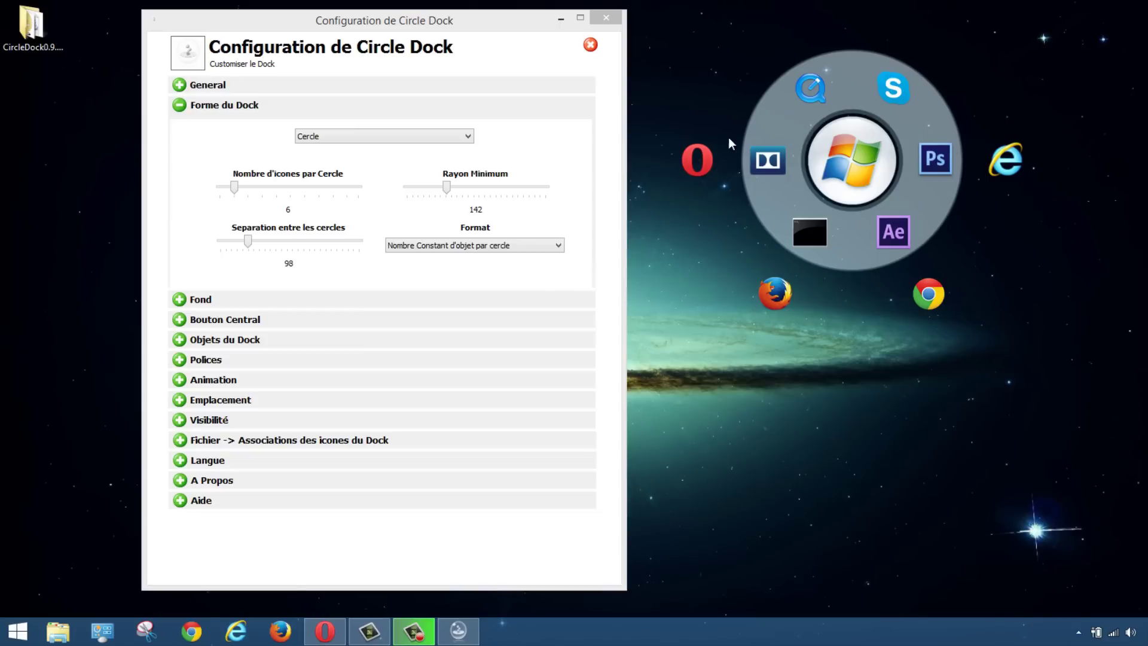
Set the number of icons per circle to 1 and move the dock so the whole icon row fits on the desktop
{"action": "left_click_drag", "start_coordinate": [234, 187], "coordinate": [220, 192]}
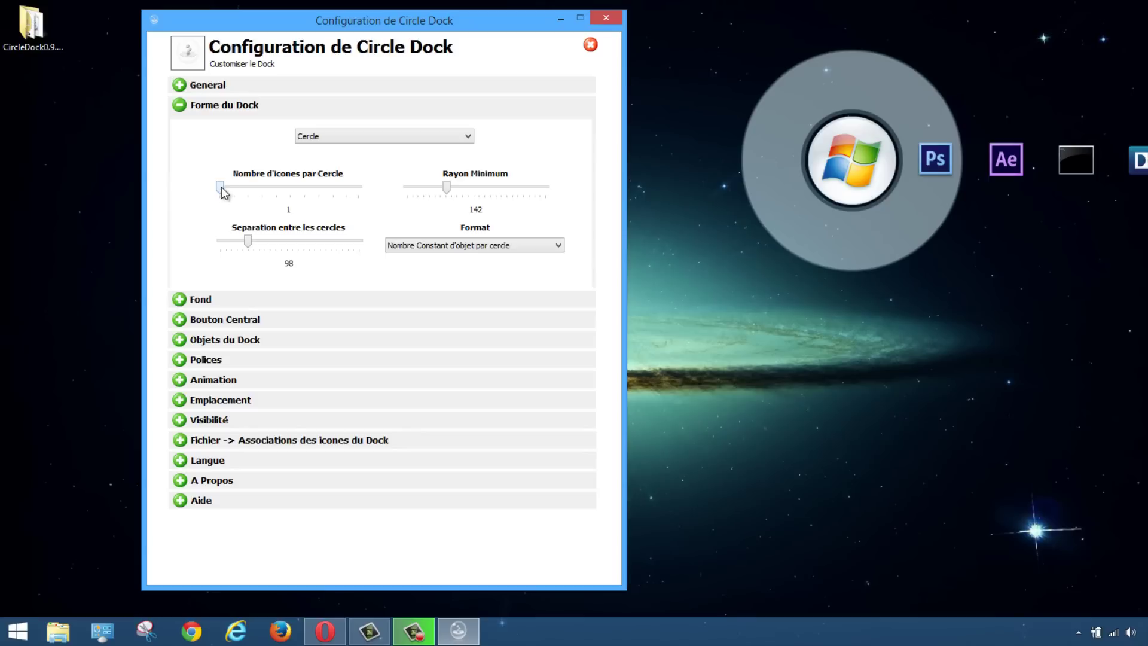
{"action": "left_click_drag", "start_coordinate": [484, 23], "coordinate": [257, 102]}
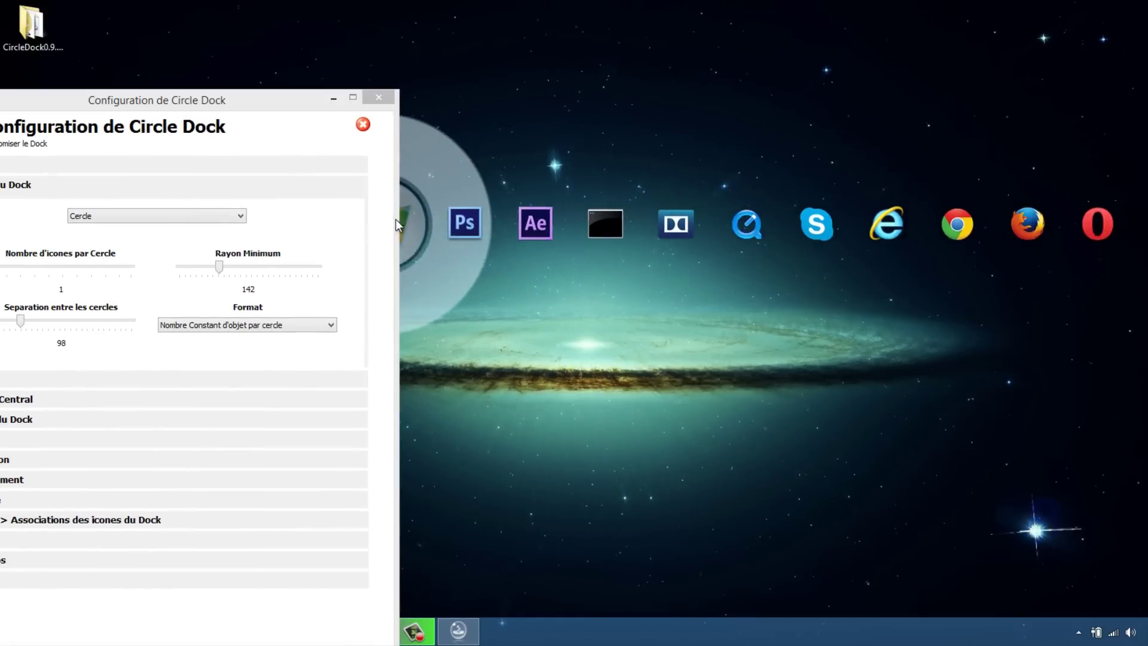
{"action": "left_click_drag", "start_coordinate": [281, 66], "coordinate": [712, 175]}
Set the number of icons per circle to 15 and place the dock in the desktop's upper-right area, clear of the configuration window
{"action": "left_click_drag", "start_coordinate": [221, 94], "coordinate": [440, 69]}
{"action": "left_click_drag", "start_coordinate": [210, 240], "coordinate": [250, 241]}
{"action": "left_click_drag", "start_coordinate": [434, 81], "coordinate": [364, 84]}
{"action": "left_click_drag", "start_coordinate": [628, 180], "coordinate": [910, 139]}
{"action": "left_click_drag", "start_coordinate": [425, 79], "coordinate": [516, 46]}
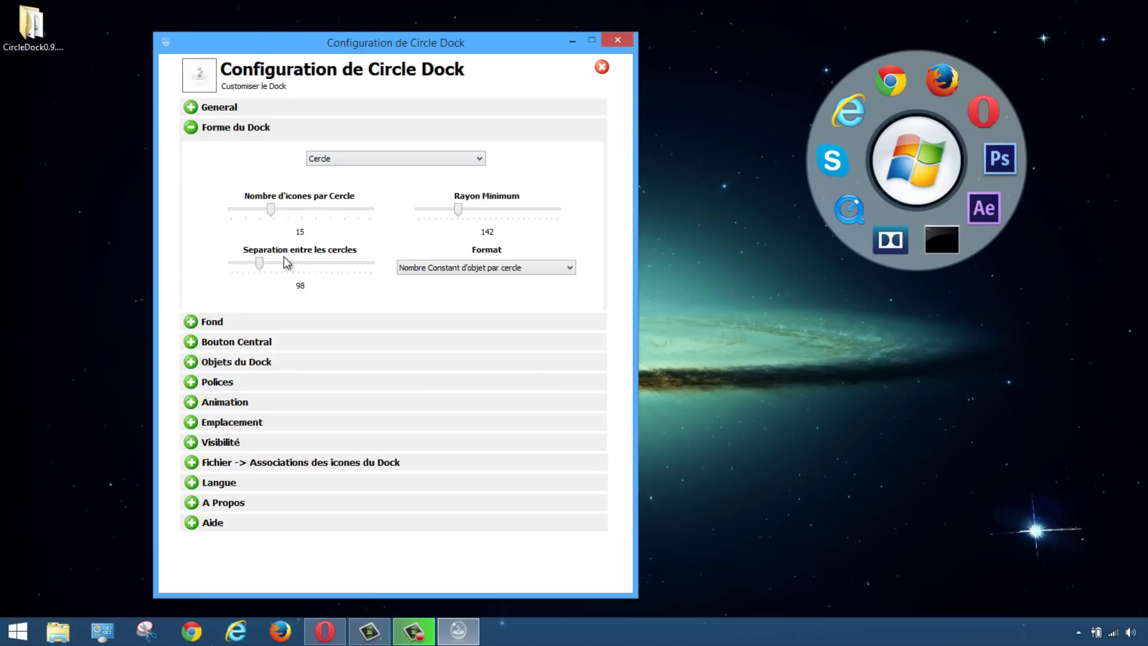
Change the dock's background image to BlackDock
{"action": "left_click", "coordinate": [191, 323]}
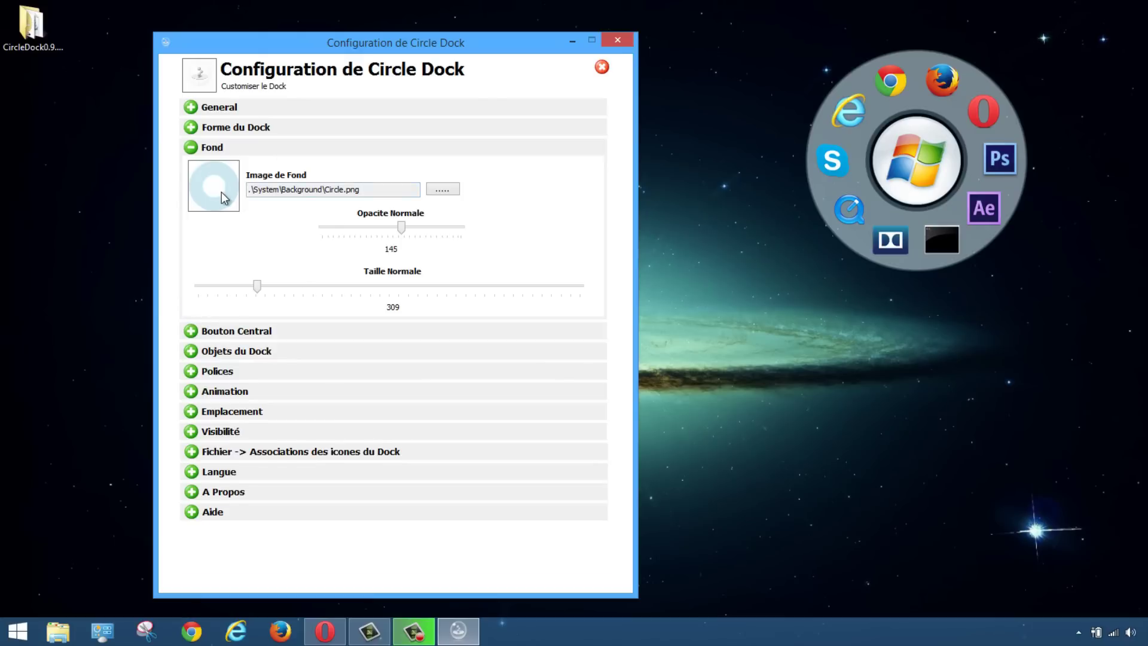
{"action": "left_click", "coordinate": [897, 219]}
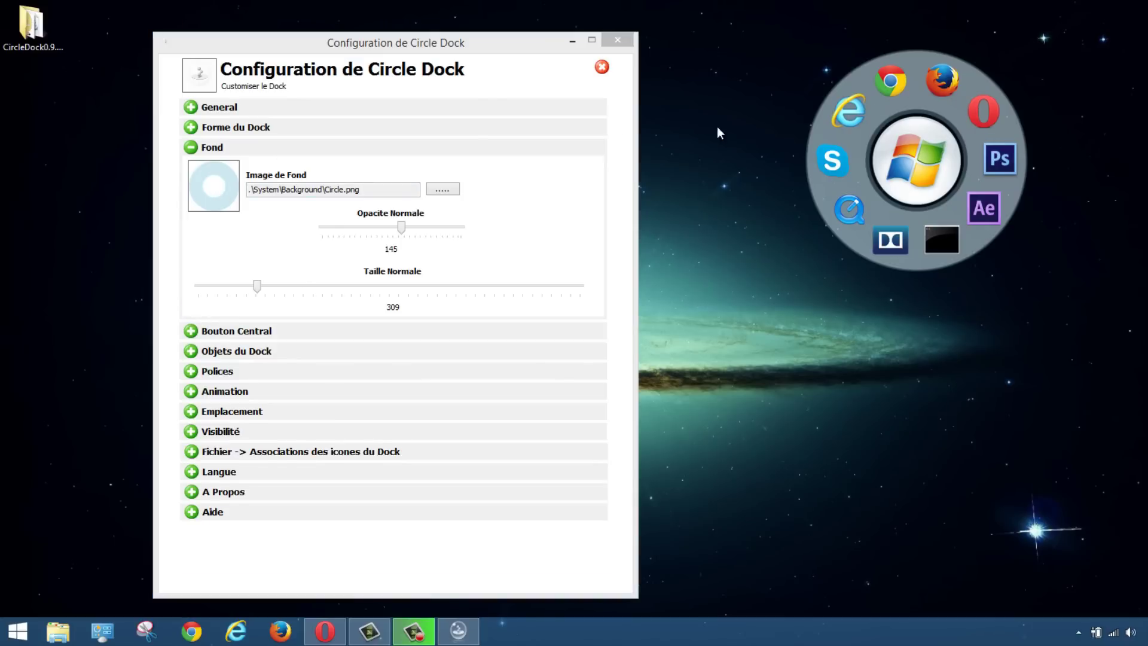
{"action": "left_click", "coordinate": [442, 189]}
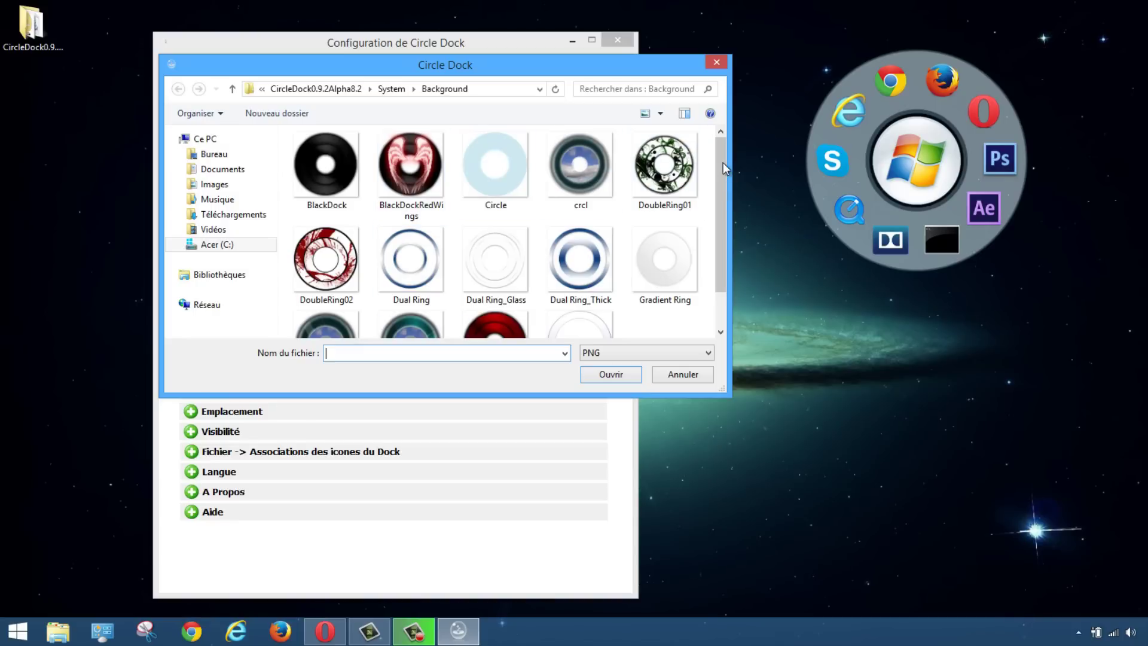
{"action": "left_click_drag", "start_coordinate": [723, 162], "coordinate": [726, 215]}
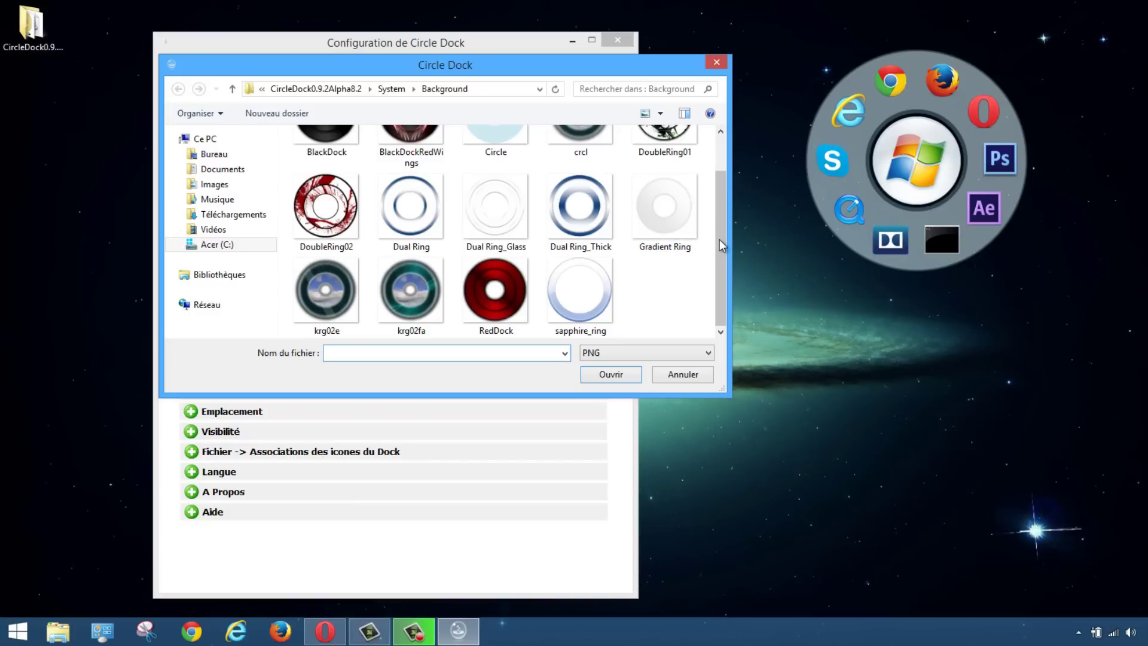
{"action": "left_click_drag", "start_coordinate": [719, 240], "coordinate": [709, 196]}
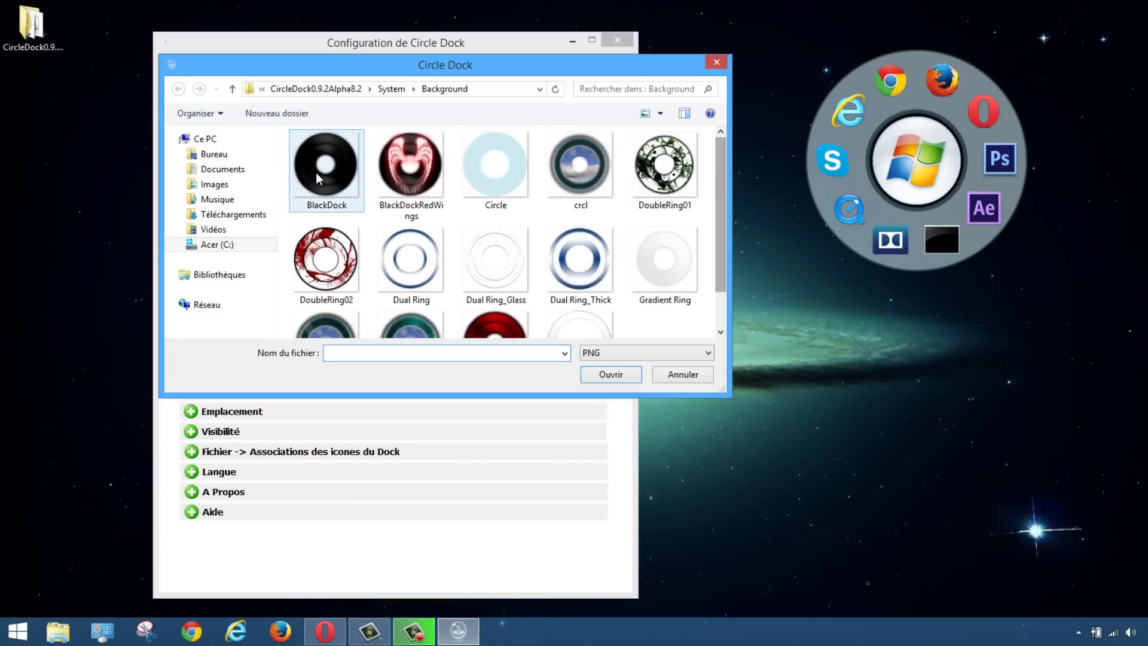
{"action": "left_click", "coordinate": [316, 173]}
{"action": "left_click", "coordinate": [619, 374]}
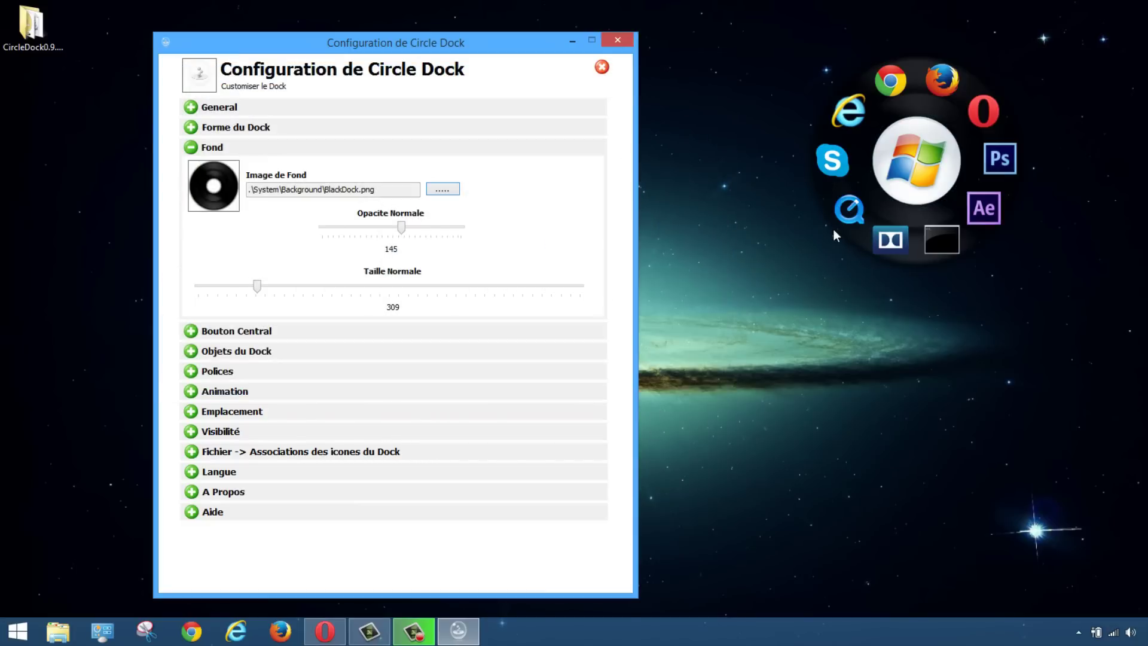
Raise the dock background's normal opacity to 255 and place the dock in the upper-right area of the desktop
{"action": "left_click_drag", "start_coordinate": [914, 160], "coordinate": [813, 307]}
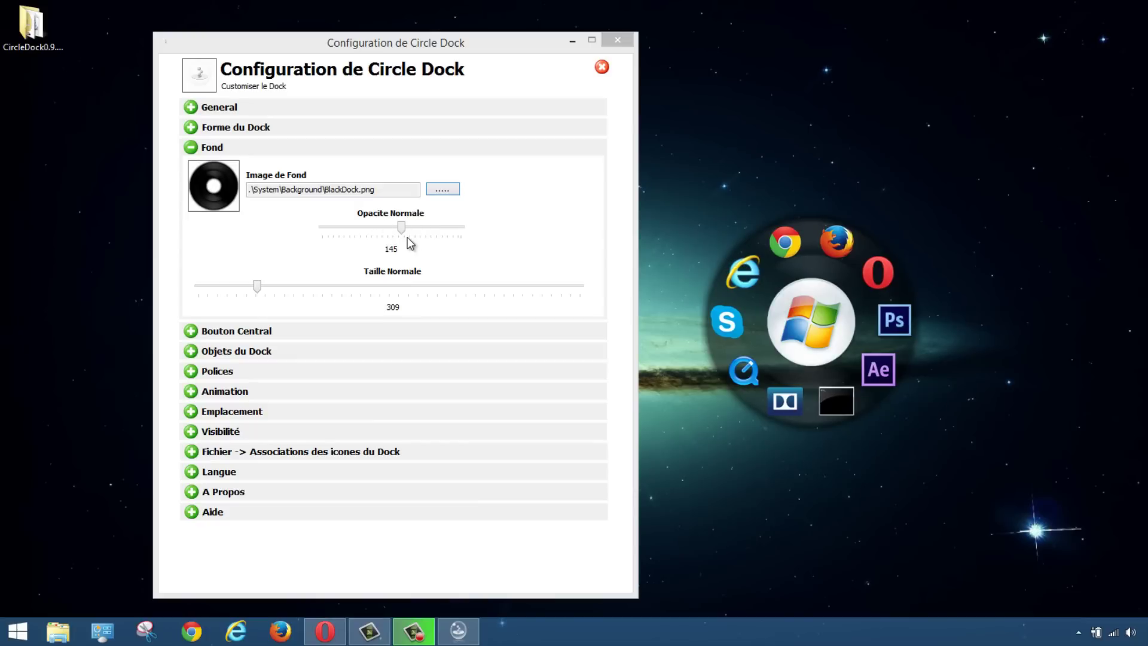
{"action": "left_click_drag", "start_coordinate": [403, 233], "coordinate": [469, 234]}
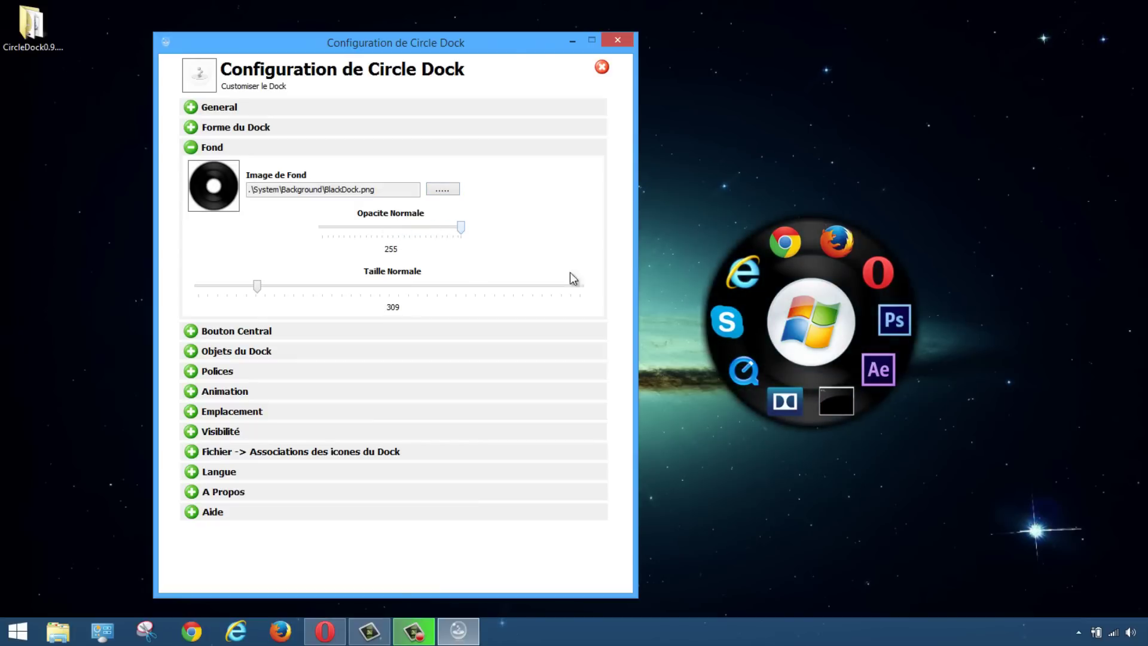
{"action": "left_click_drag", "start_coordinate": [808, 347], "coordinate": [859, 123]}
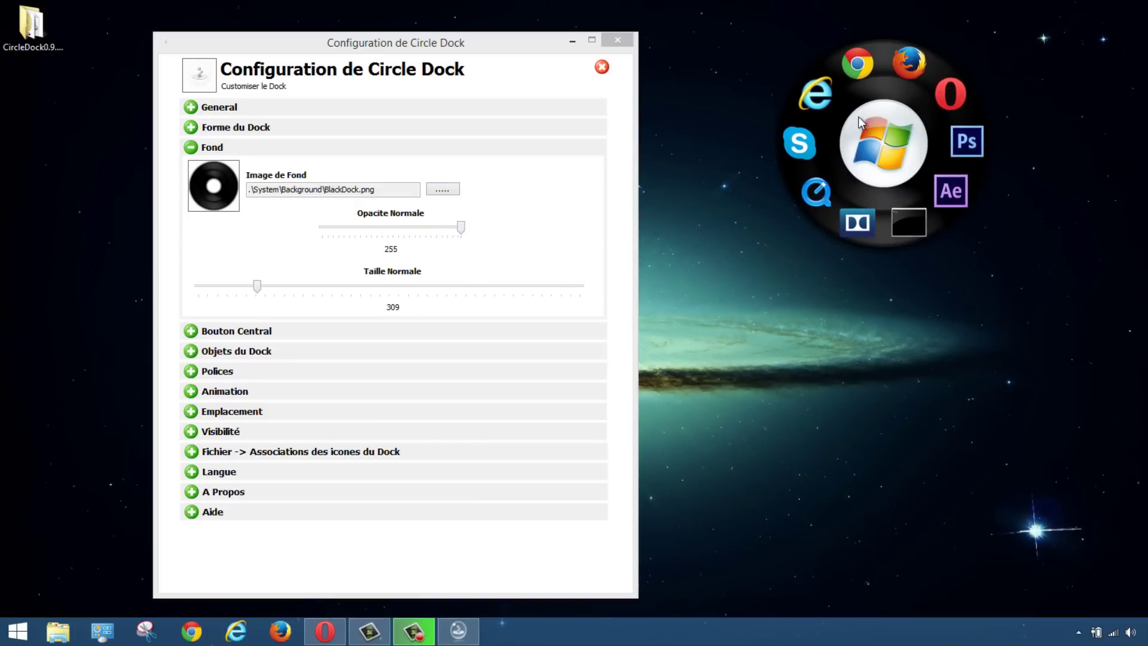
{"action": "left_click", "coordinate": [197, 149]}
Change the dock's default central button image to the green Sony Acid icon, keeping its normal opacity at 255
{"action": "left_click", "coordinate": [192, 169]}
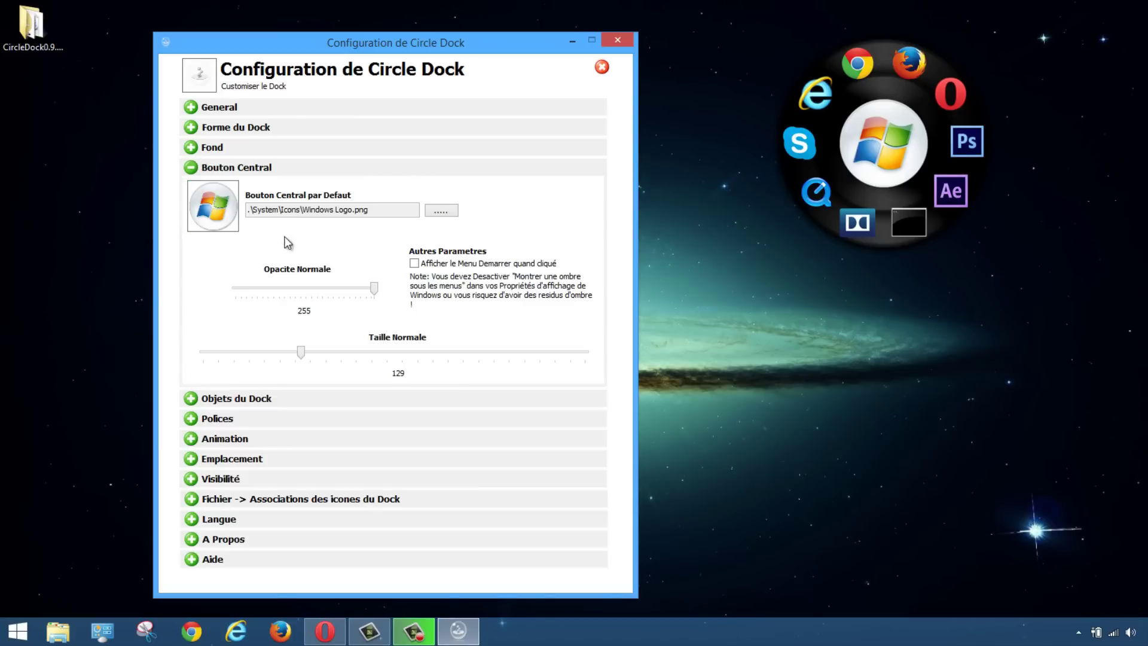
{"action": "left_click", "coordinate": [916, 161]}
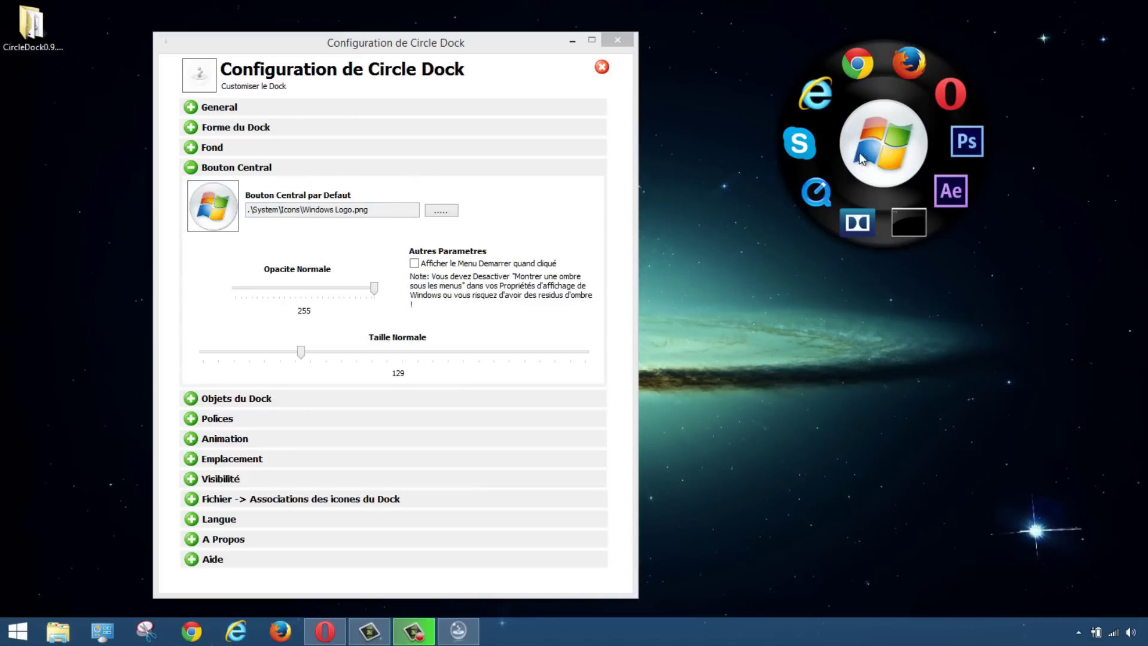
{"action": "left_click", "coordinate": [443, 212]}
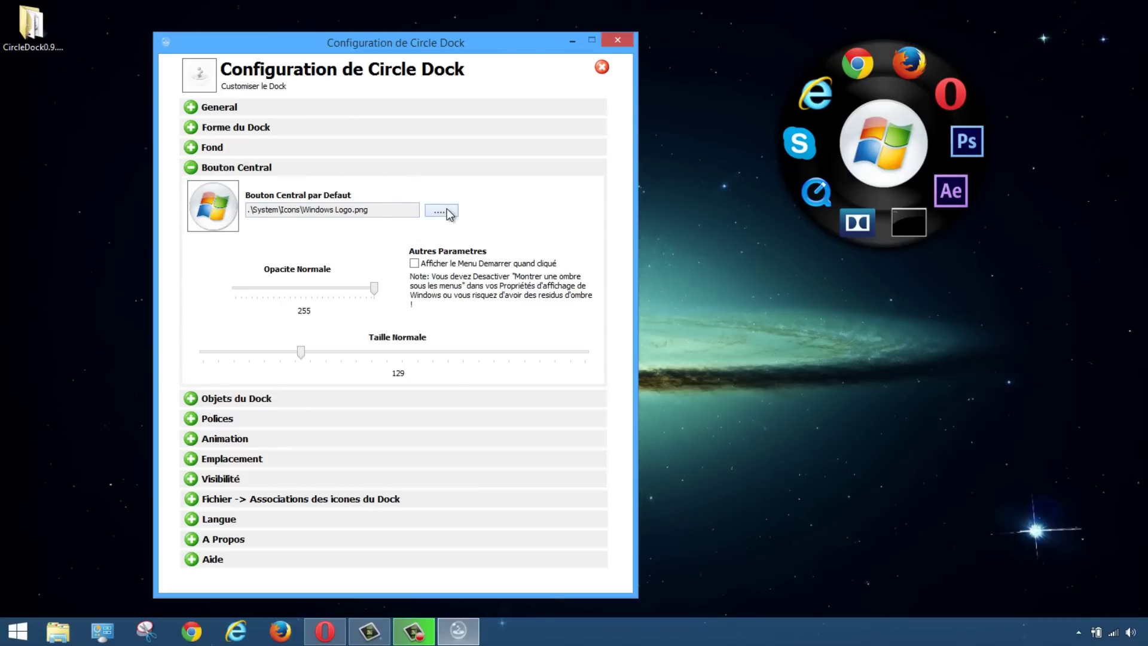
{"action": "left_click_drag", "start_coordinate": [722, 150], "coordinate": [714, 284]}
{"action": "left_click", "coordinate": [408, 260]}
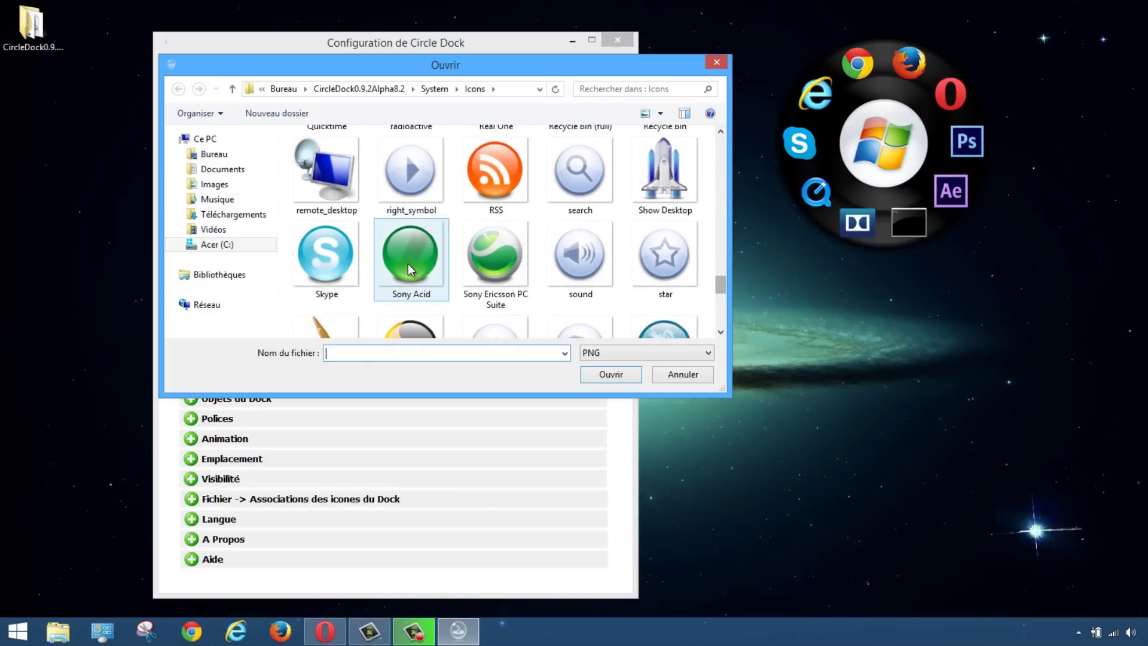
{"action": "left_click", "coordinate": [609, 374]}
{"action": "left_click_drag", "start_coordinate": [866, 147], "coordinate": [831, 173]}
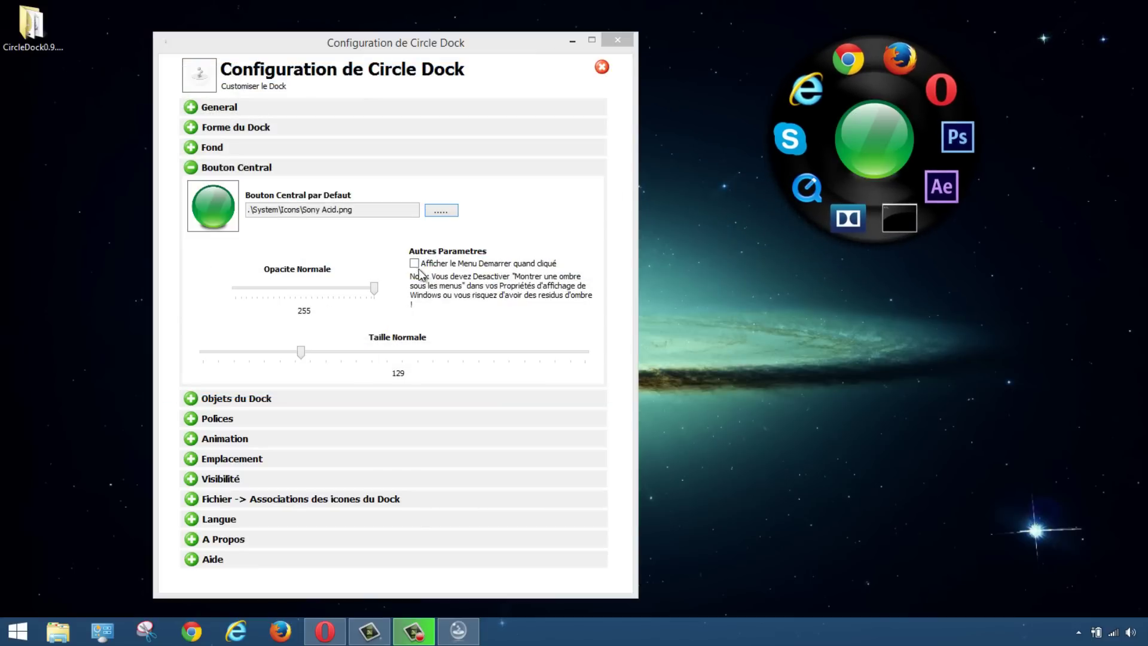
{"action": "mouse_move", "coordinate": [378, 297]}
{"action": "left_mouse_down"}
{"action": "mouse_move", "coordinate": [228, 286]}
{"action": "mouse_move", "coordinate": [376, 287]}
{"action": "mouse_move", "coordinate": [251, 286]}
{"action": "mouse_move", "coordinate": [335, 289]}
{"action": "mouse_move", "coordinate": [279, 291]}
{"action": "mouse_move", "coordinate": [293, 302]}
{"action": "mouse_move", "coordinate": [385, 301]}
{"action": "left_mouse_up"}
Try a normal opacity of 0 for the dock background, move the dock slightly and bring the opacity back to 255
{"action": "left_click", "coordinate": [203, 147]}
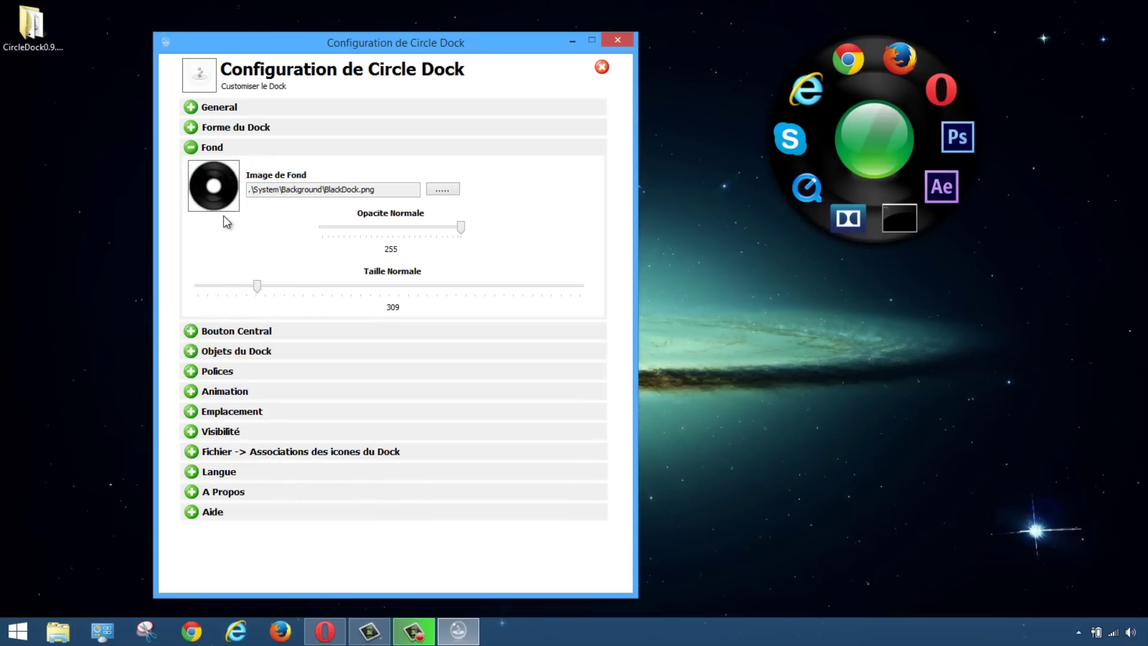
{"action": "left_click_drag", "start_coordinate": [461, 230], "coordinate": [311, 233]}
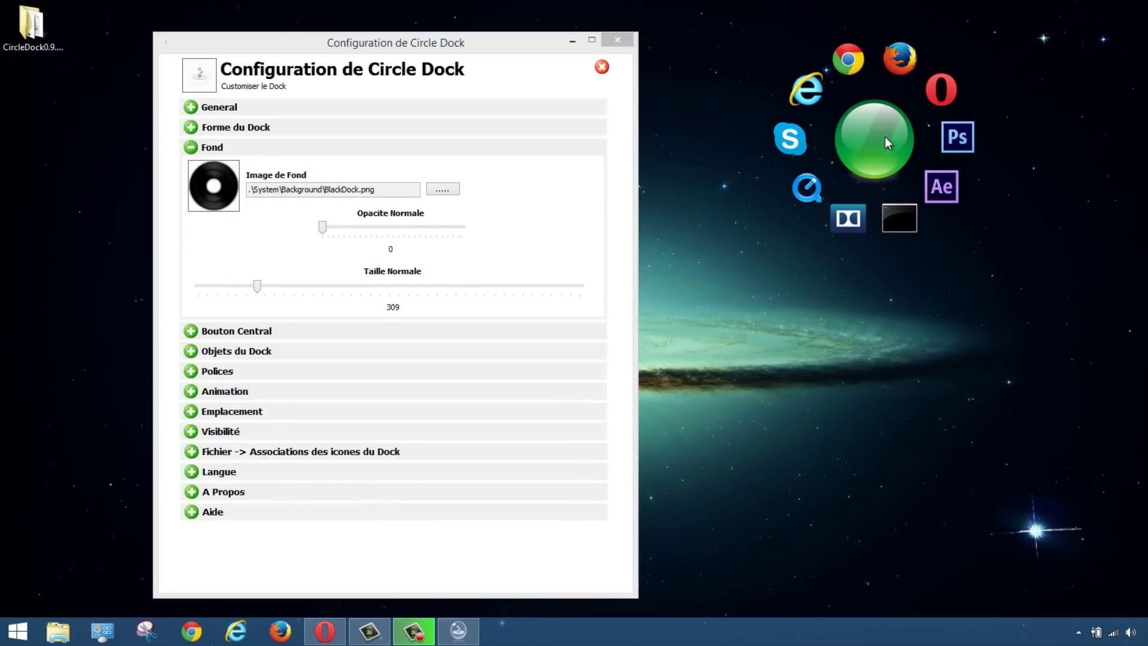
{"action": "left_click_drag", "start_coordinate": [885, 136], "coordinate": [924, 126]}
{"action": "left_click_drag", "start_coordinate": [322, 227], "coordinate": [465, 237]}
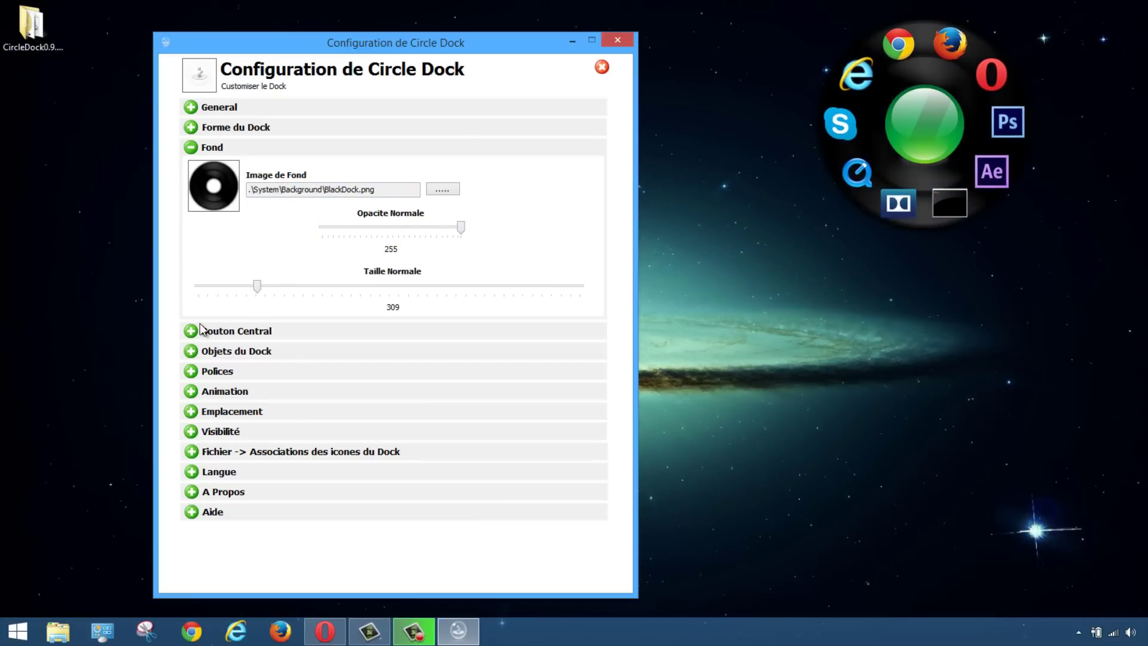
Set the normal size of the dock objects to 42, keeping their normal opacity at 255
{"action": "left_click", "coordinate": [191, 352]}
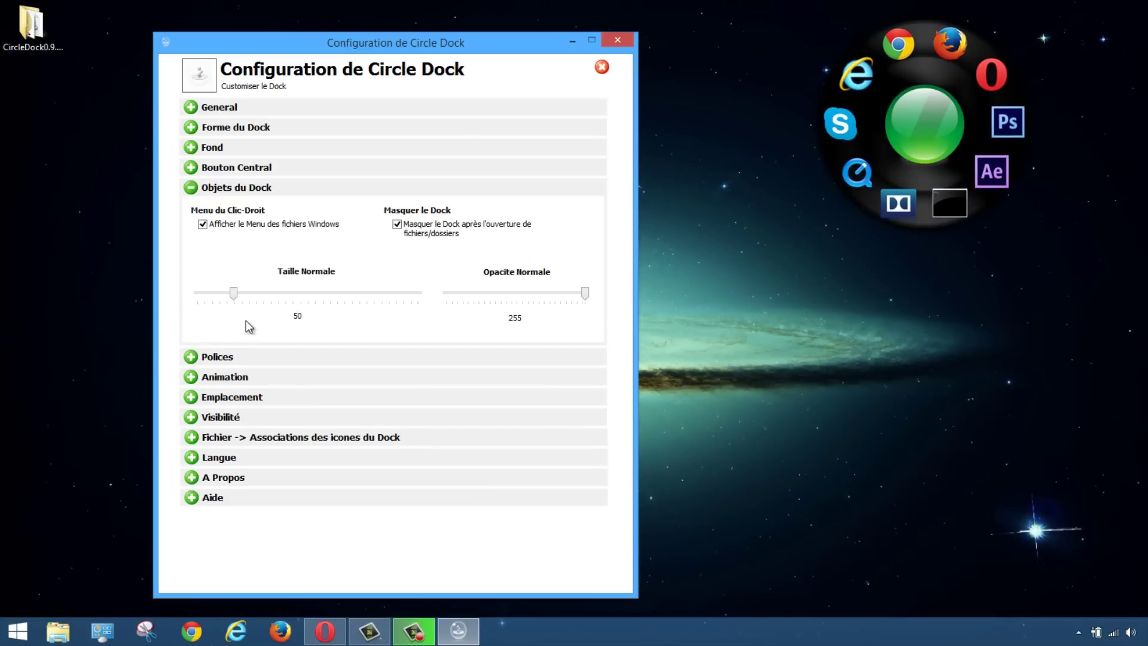
{"action": "left_click", "coordinate": [758, 200]}
{"action": "mouse_move", "coordinate": [234, 293]}
{"action": "left_mouse_down"}
{"action": "mouse_move", "coordinate": [274, 295]}
{"action": "mouse_move", "coordinate": [238, 297]}
{"action": "left_mouse_up"}
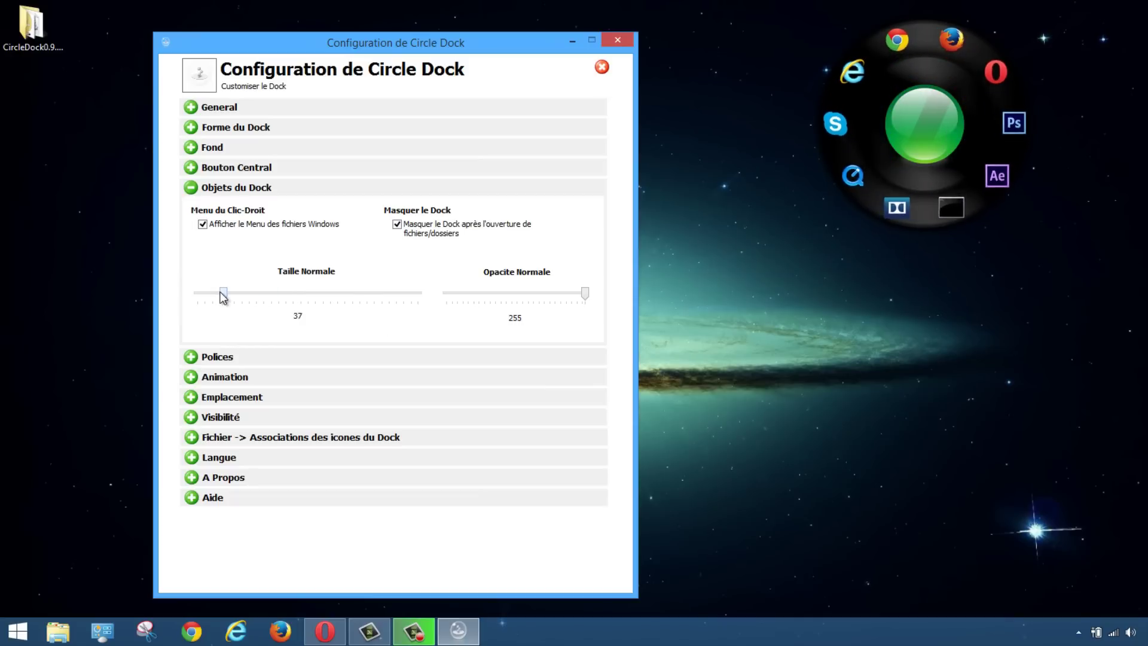
{"action": "left_click_drag", "start_coordinate": [234, 298], "coordinate": [229, 301]}
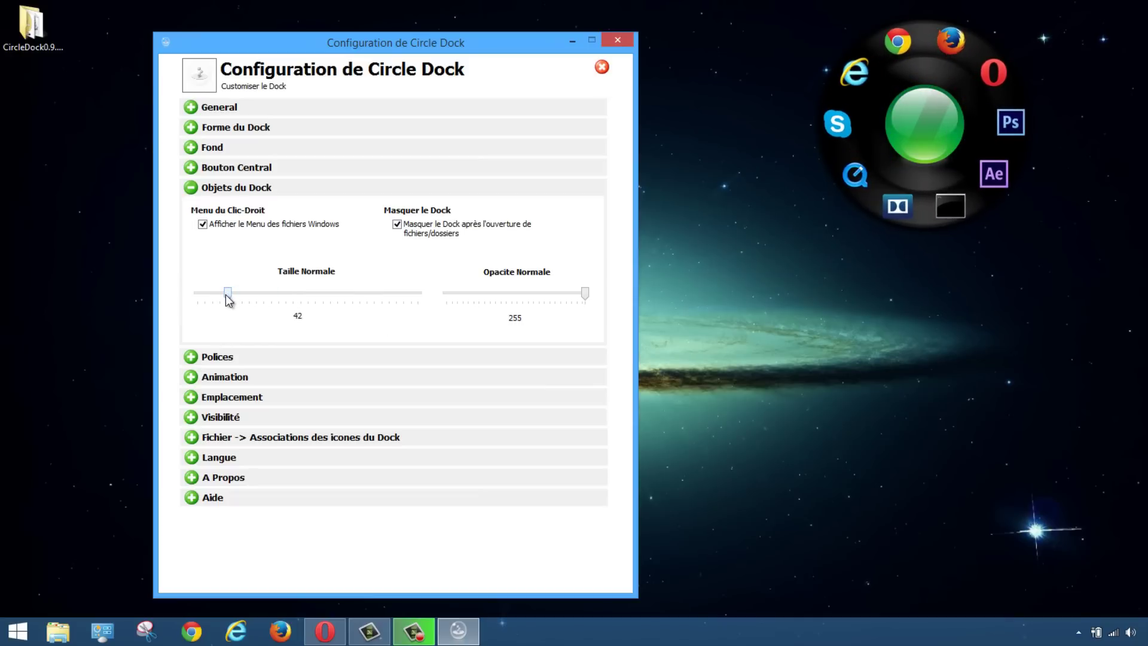
{"action": "mouse_move", "coordinate": [585, 299]}
{"action": "left_mouse_down"}
{"action": "mouse_move", "coordinate": [449, 308]}
{"action": "mouse_move", "coordinate": [594, 302]}
{"action": "left_mouse_up"}
Turn off hiding the dock after opening files or folders, and check the hidden system tray icons
{"action": "left_click", "coordinate": [397, 226]}
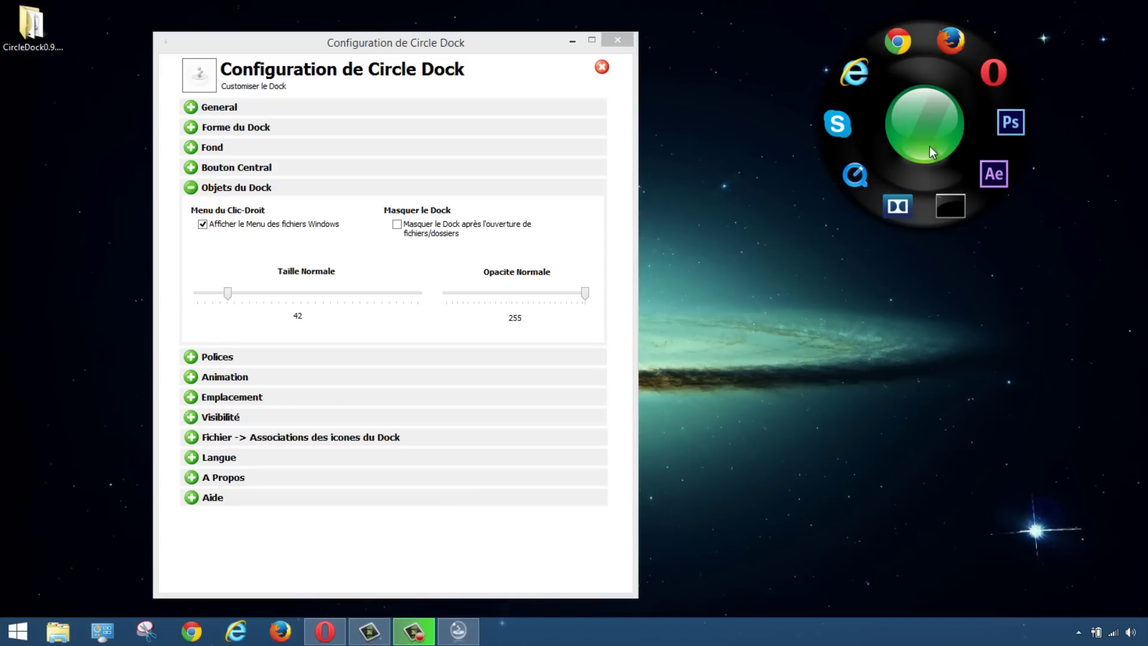
{"action": "left_click", "coordinate": [1079, 632]}
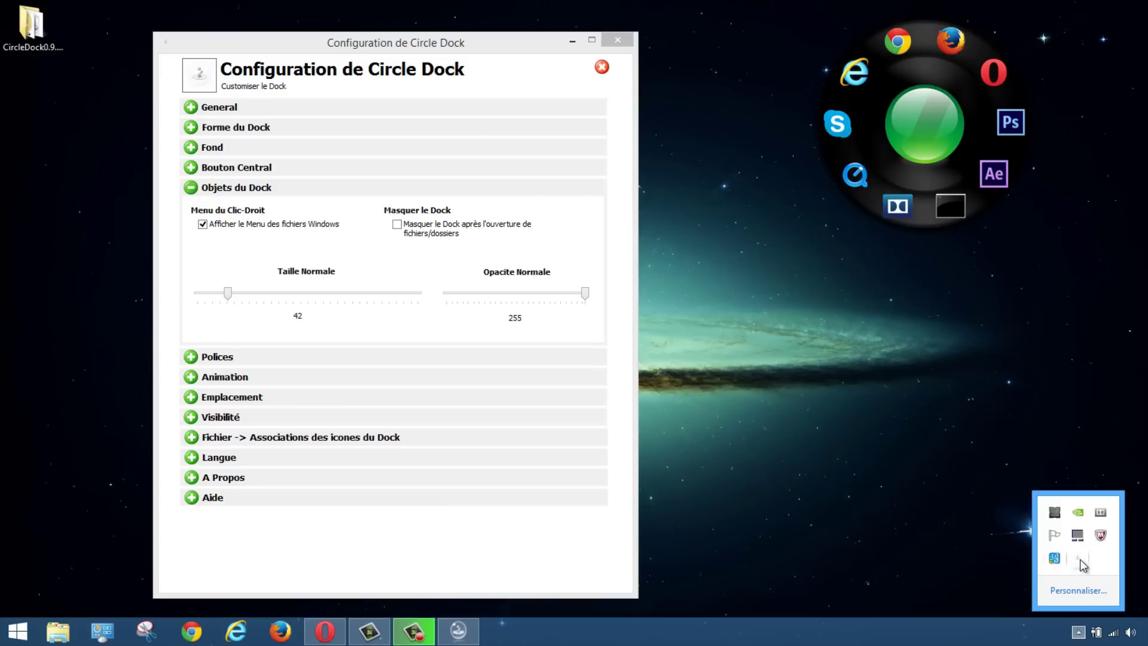
{"action": "left_click", "coordinate": [1079, 633]}
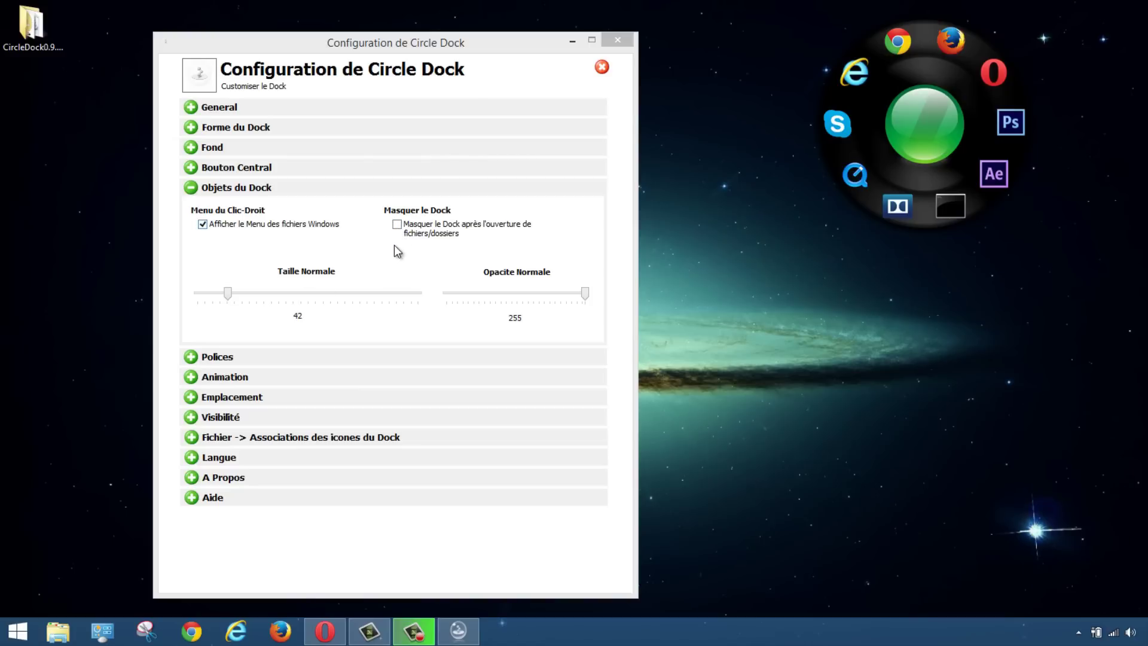
Look through the dock's font, animation, location, visibility and icon association settings
{"action": "left_click", "coordinate": [193, 359]}
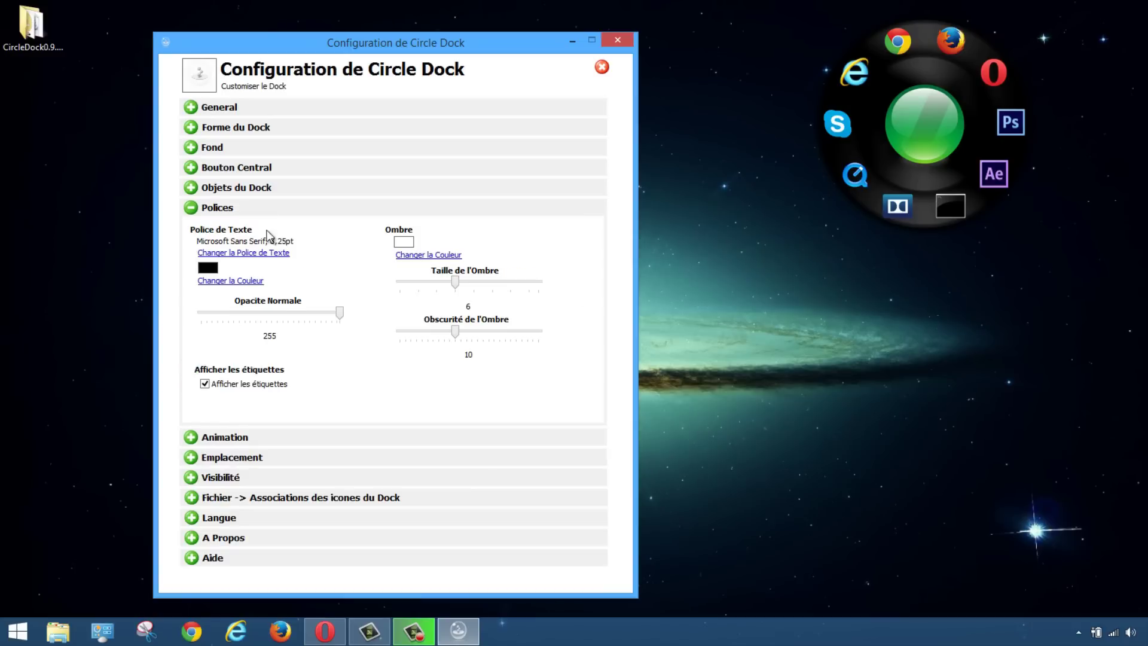
{"action": "left_click", "coordinate": [191, 441]}
{"action": "left_click", "coordinate": [193, 457]}
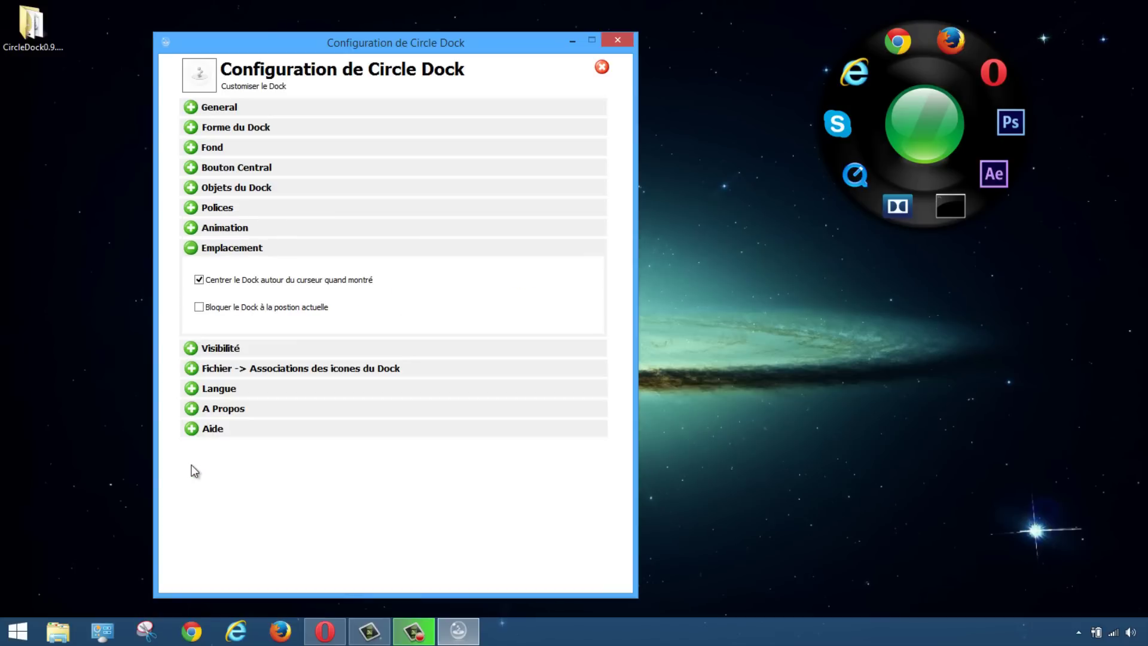
{"action": "left_click", "coordinate": [191, 348]}
{"action": "scroll", "coordinate": [199, 457], "scroll_direction": "down", "scroll_amount": 1}
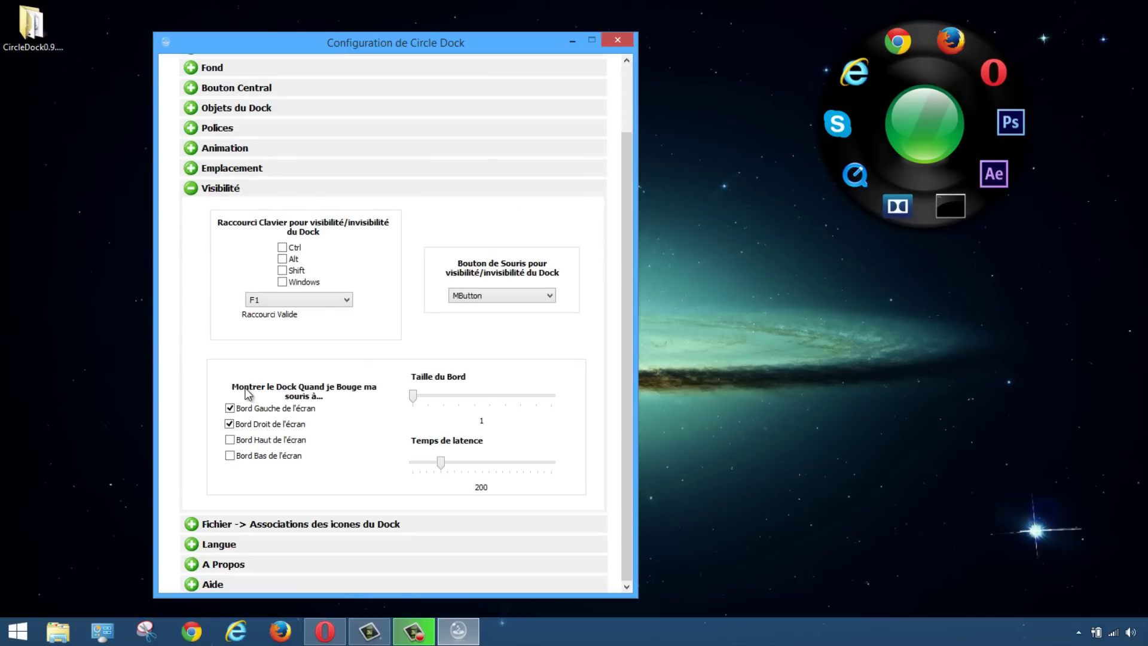
{"action": "left_click", "coordinate": [201, 524]}
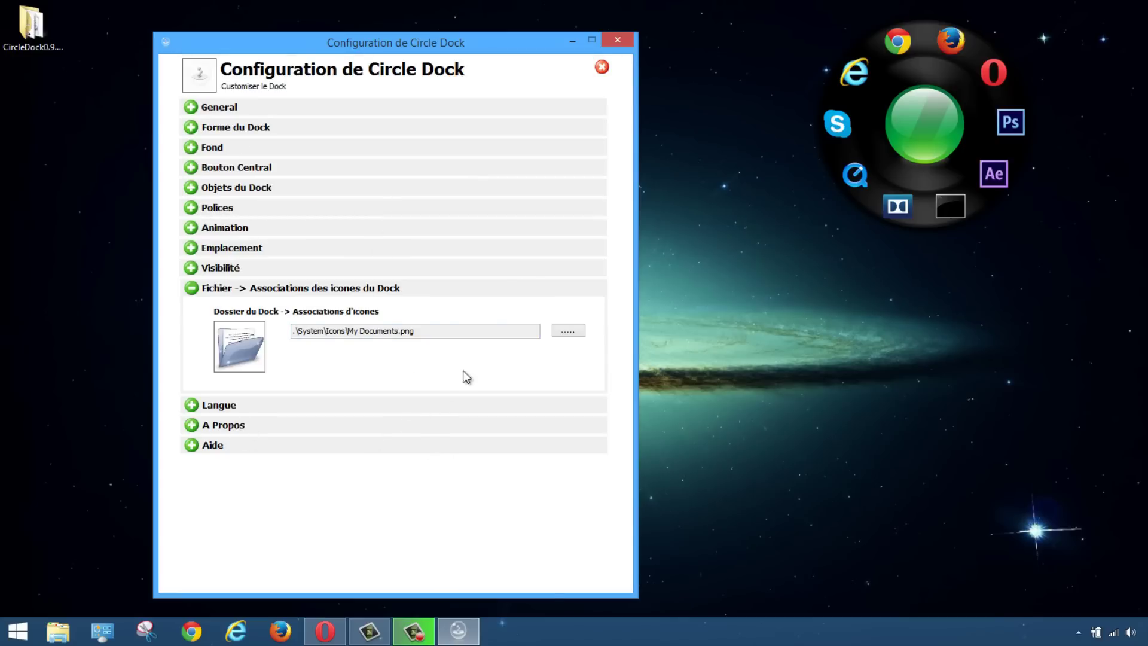
Close the Circle Dock configuration and move the dock to the upper middle of the desktop
{"action": "left_click", "coordinate": [861, 159]}
{"action": "left_click", "coordinate": [617, 40]}
{"action": "left_click_drag", "start_coordinate": [904, 138], "coordinate": [630, 289]}
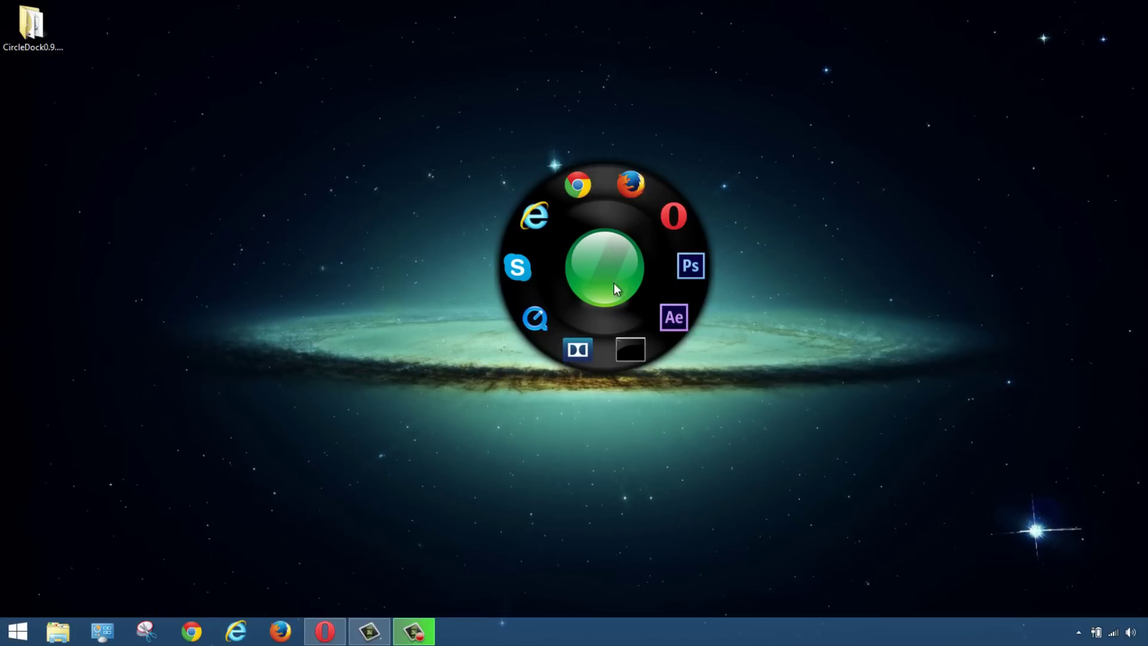
{"action": "right_click", "coordinate": [601, 261]}
{"action": "left_click", "coordinate": [579, 265]}
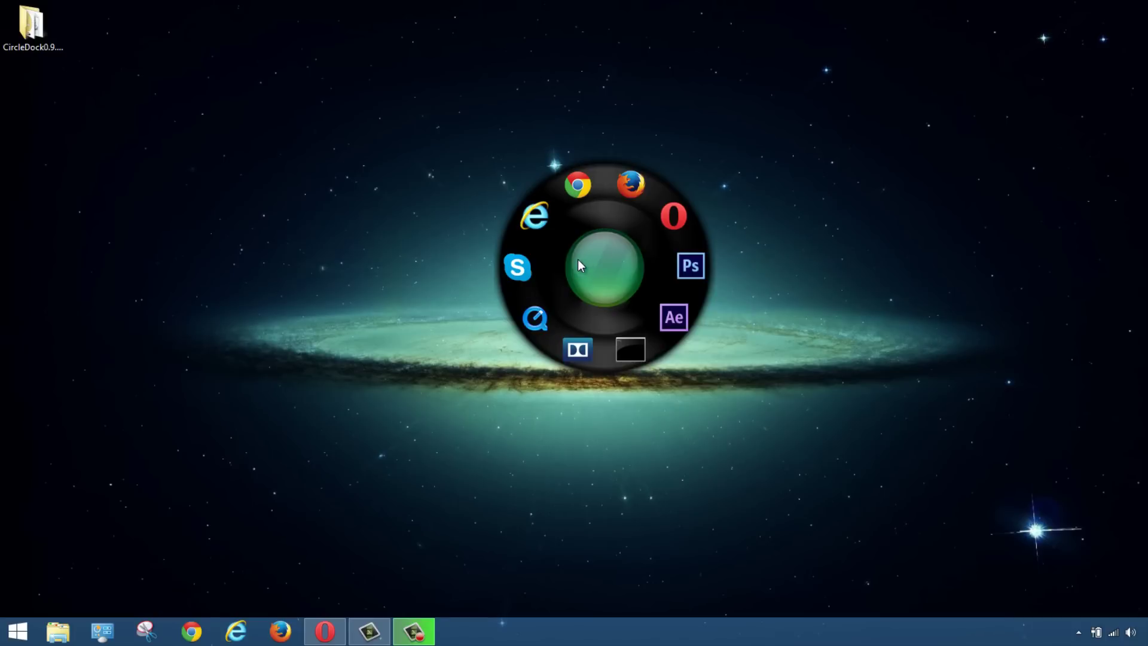
{"action": "left_click_drag", "start_coordinate": [579, 264], "coordinate": [559, 208]}
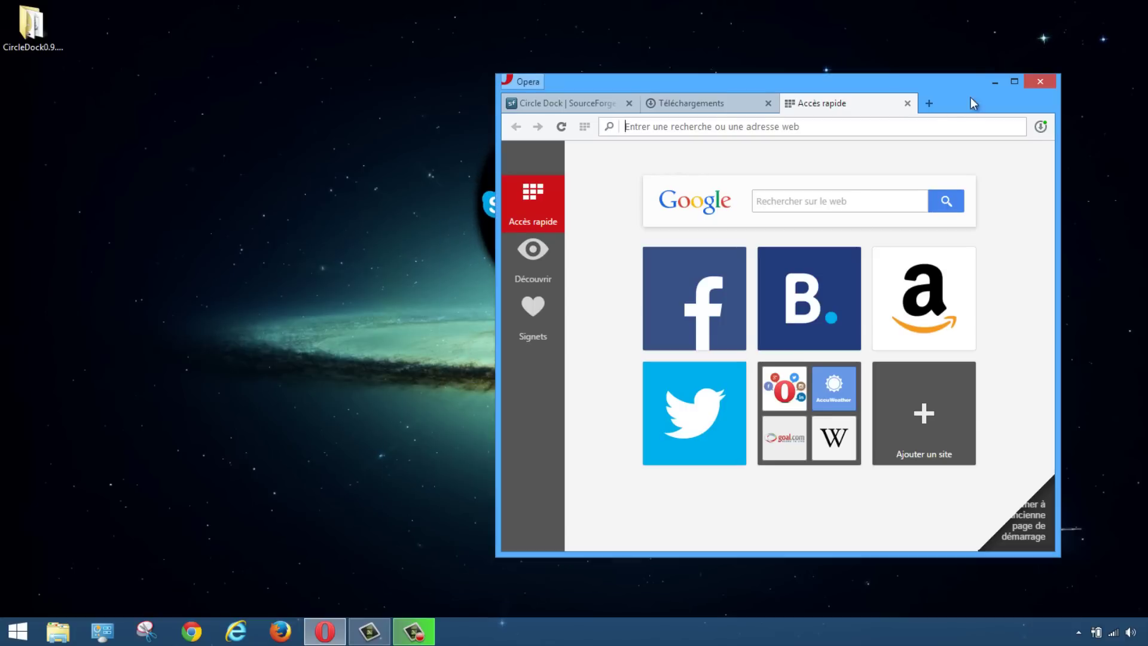
Maximise the Opera window and search Google Images for "jeux png"
{"action": "left_click_drag", "start_coordinate": [971, 99], "coordinate": [953, 0]}
{"action": "left_click", "coordinate": [559, 108]}
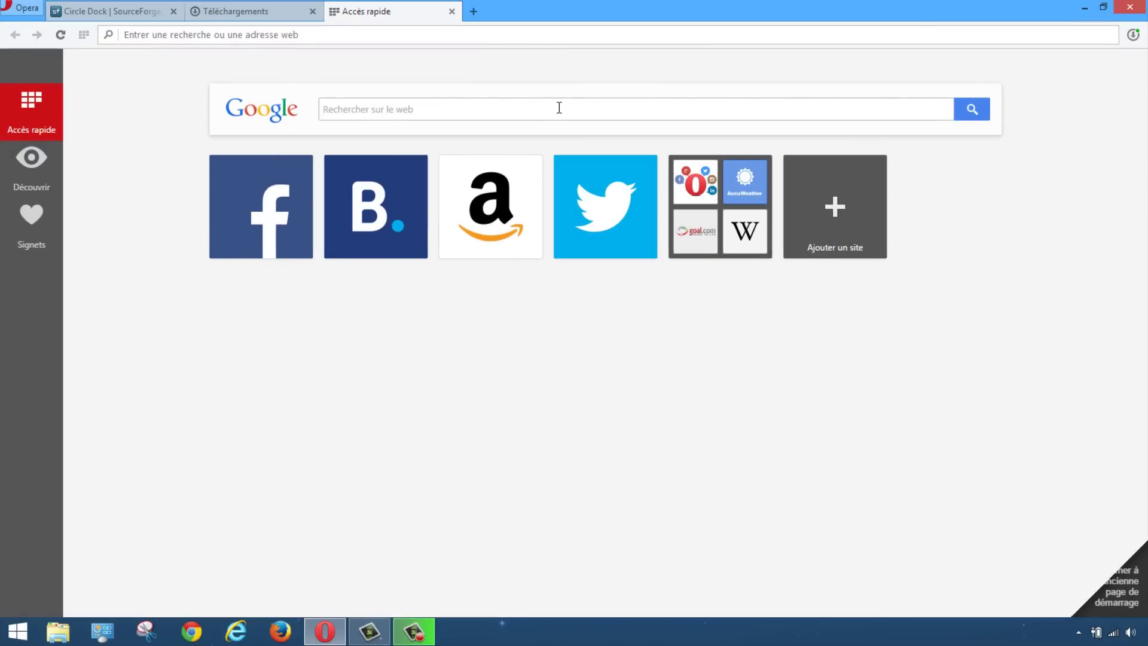
{"action": "type", "text": "jeux "}
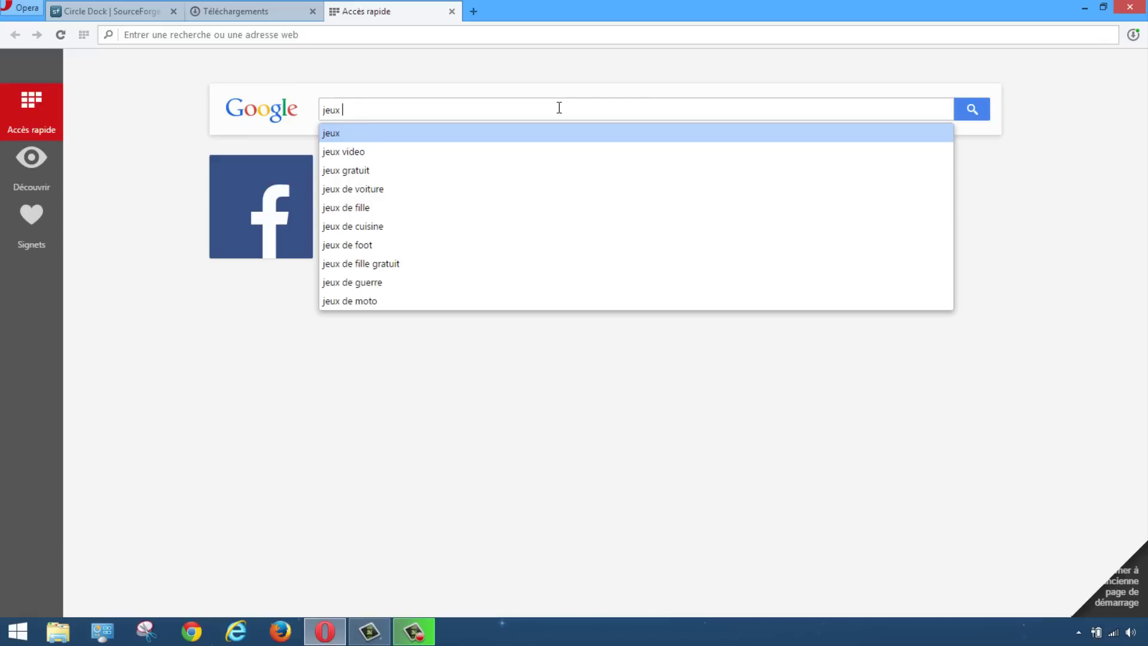
{"action": "type", "text": "png"}
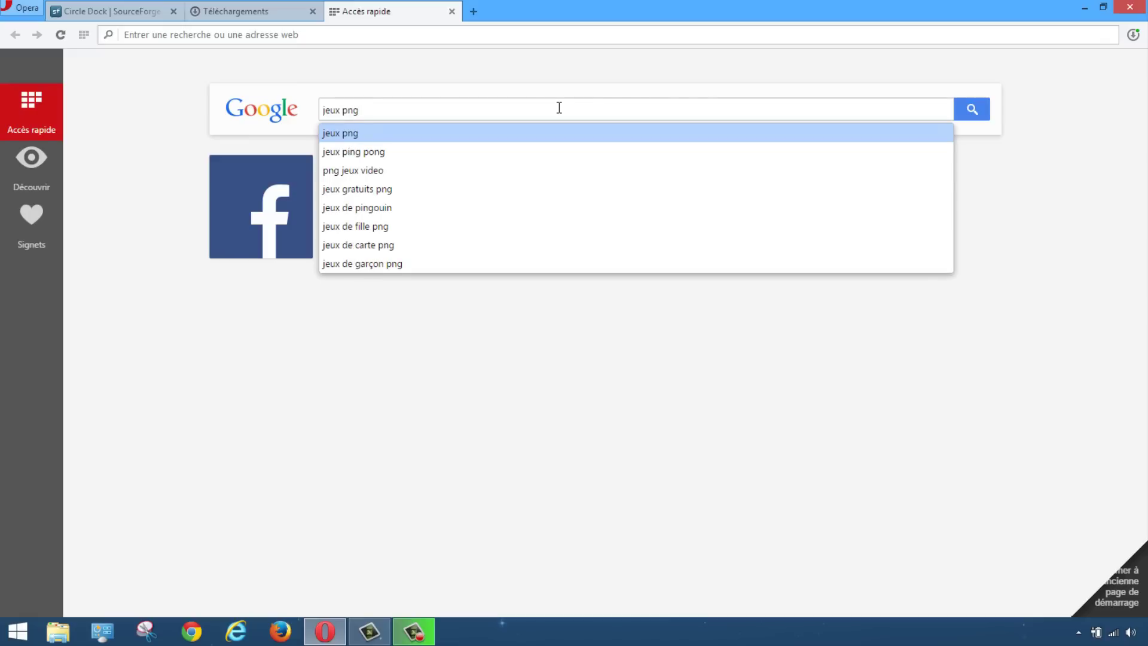
{"action": "key", "text": "Return"}
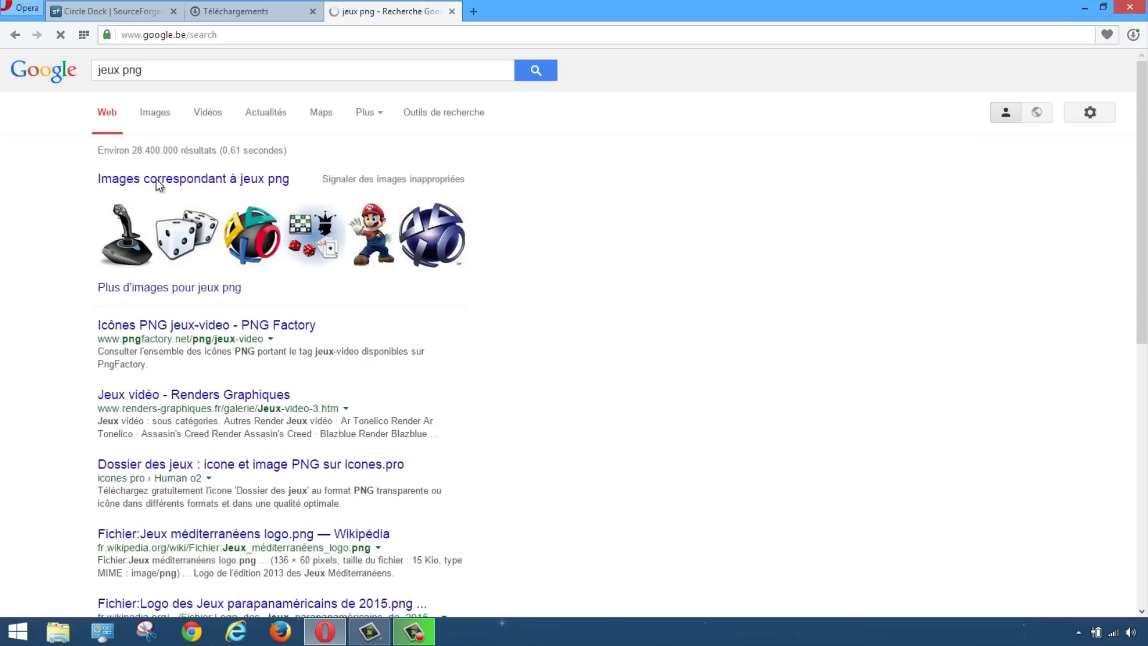
{"action": "left_click", "coordinate": [148, 113]}
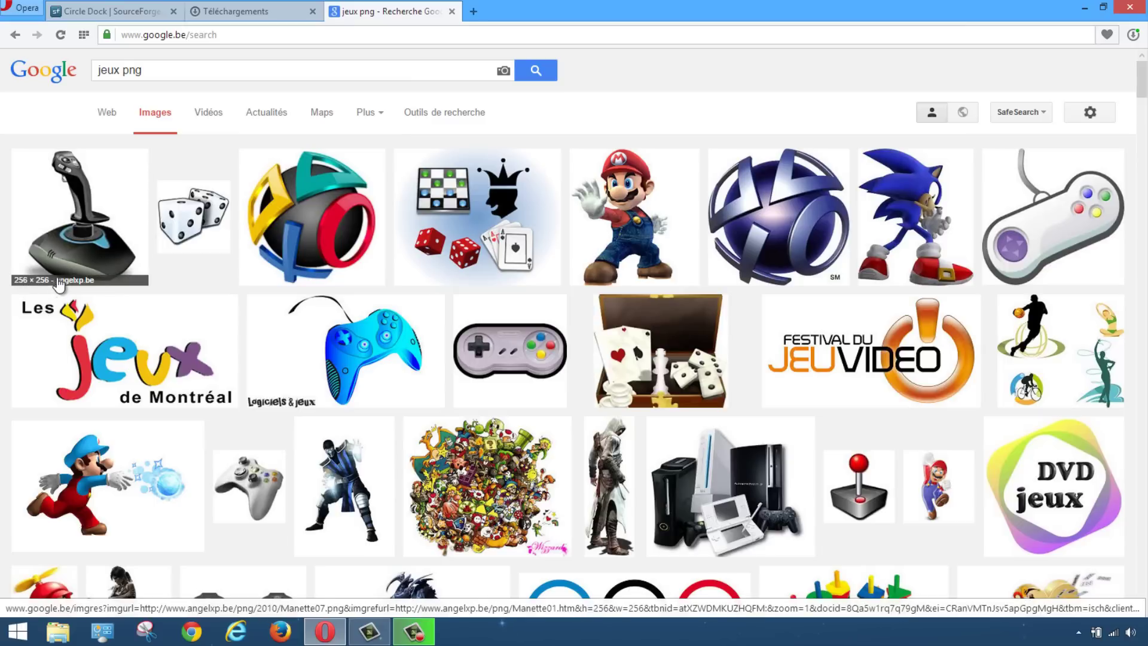
Open the joystick image Manette07.png at full size, save it onto the desktop and minimise Opera
{"action": "left_click", "coordinate": [72, 209]}
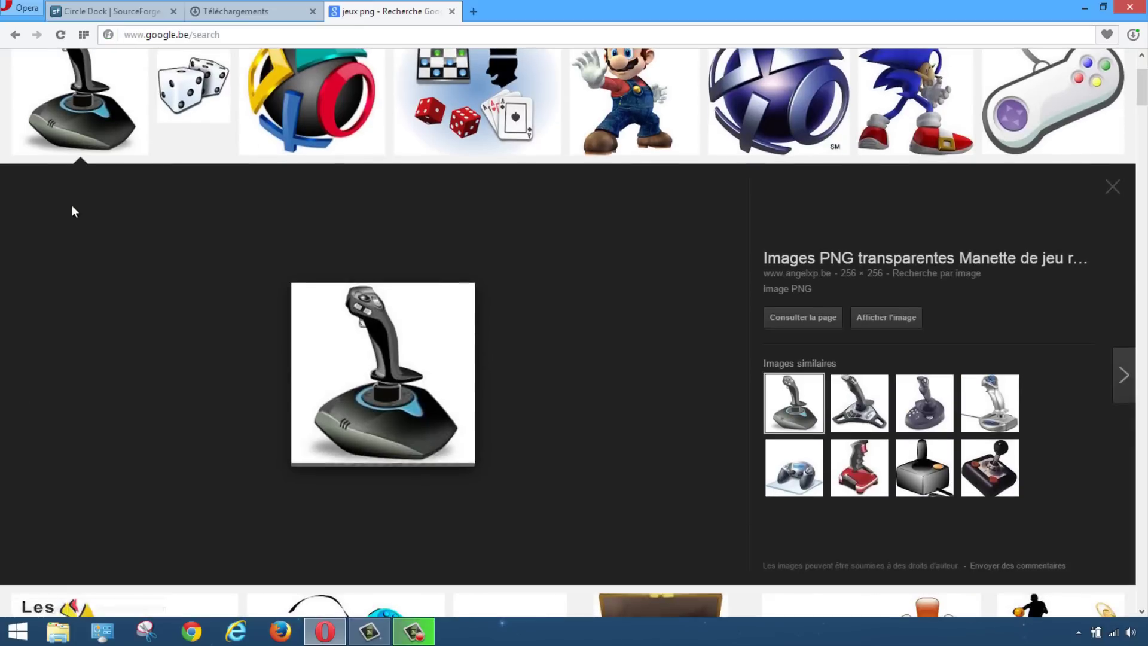
{"action": "left_click", "coordinate": [902, 322]}
{"action": "double_click", "coordinate": [633, 7]}
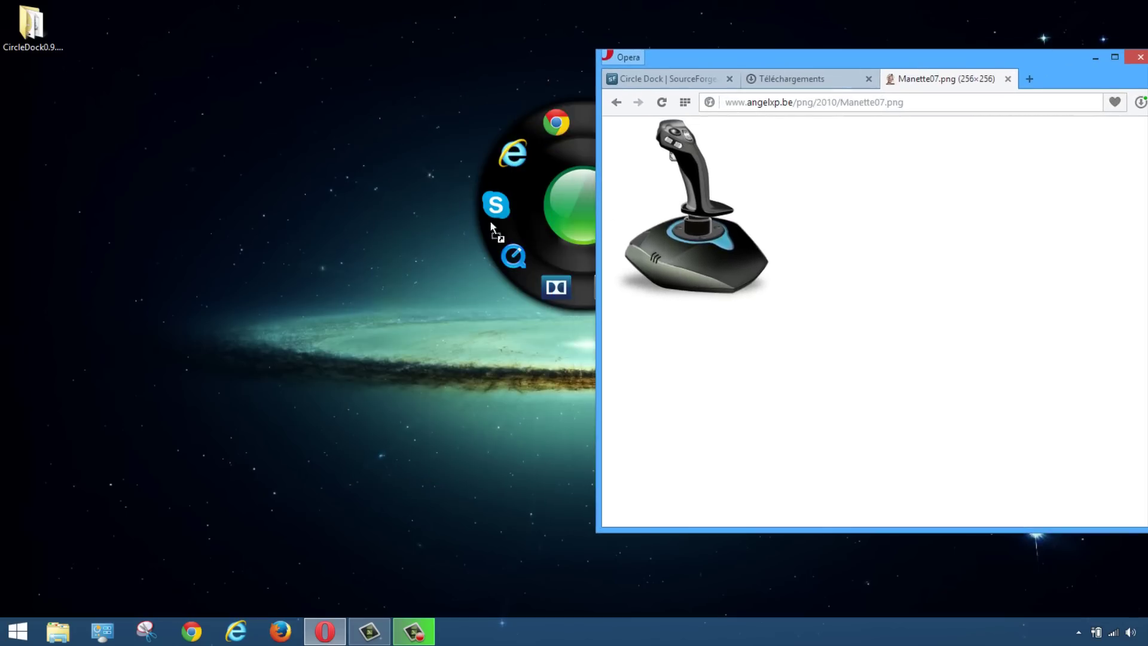
{"action": "left_click_drag", "start_coordinate": [490, 220], "coordinate": [301, 257]}
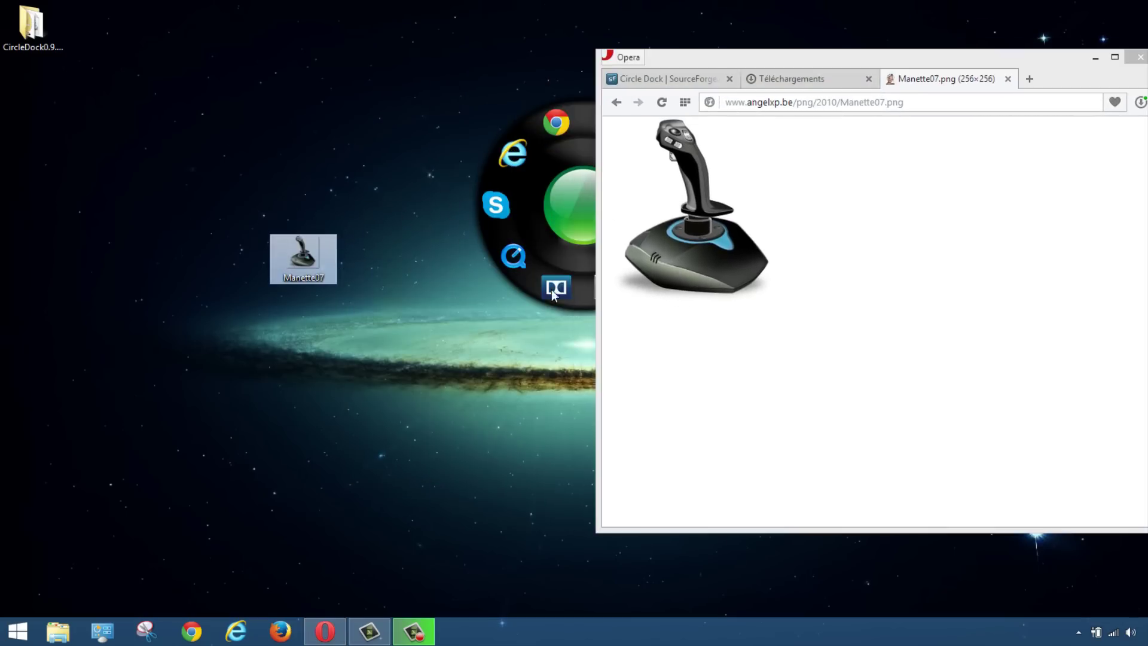
{"action": "left_click", "coordinate": [1096, 58]}
{"action": "left_click_drag", "start_coordinate": [302, 254], "coordinate": [235, 181]}
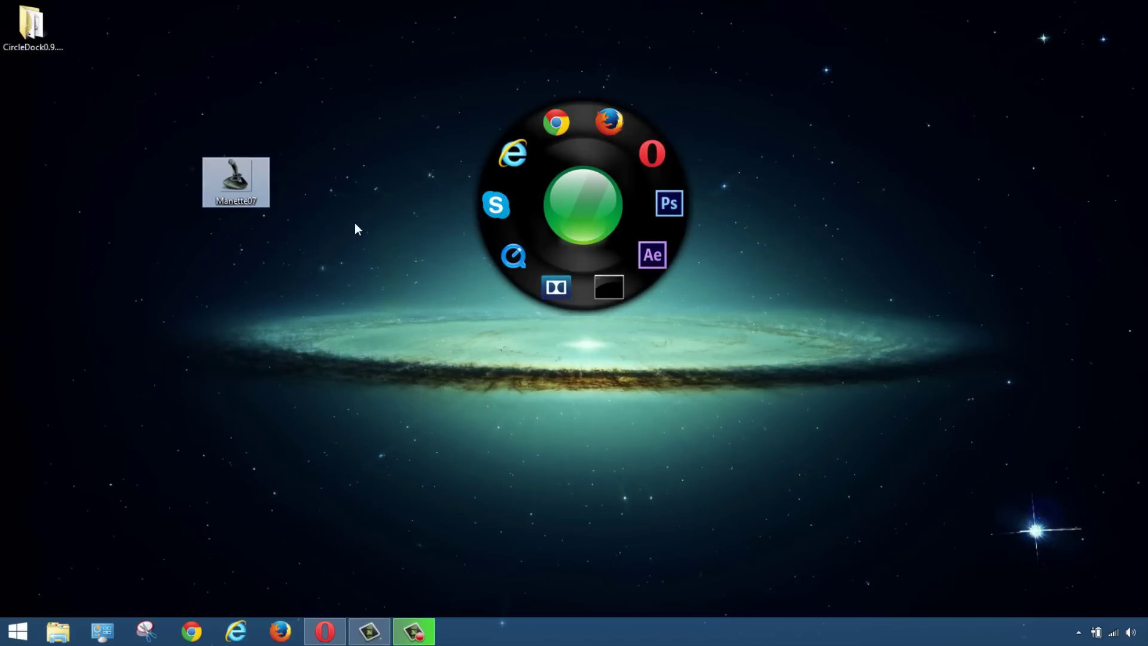
Move Manette07 from the desktop into the System\Icons folder of CircleDock0.9.2Alpha8.2 and close the folder window
{"action": "double_click", "coordinate": [28, 29]}
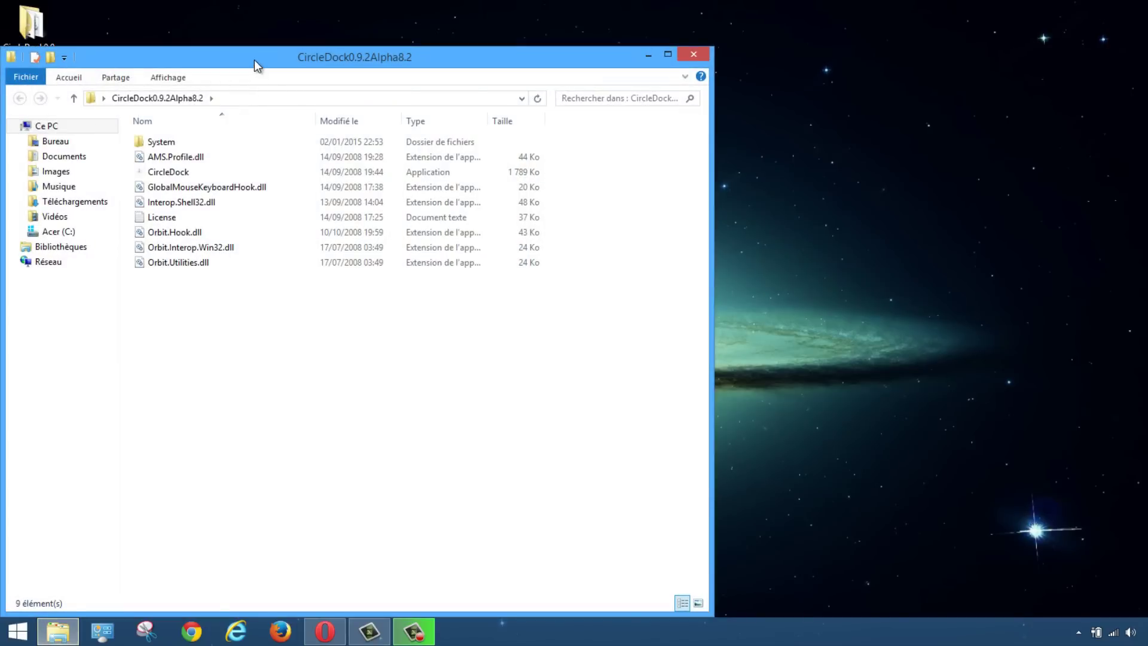
{"action": "left_click_drag", "start_coordinate": [254, 60], "coordinate": [571, 51]}
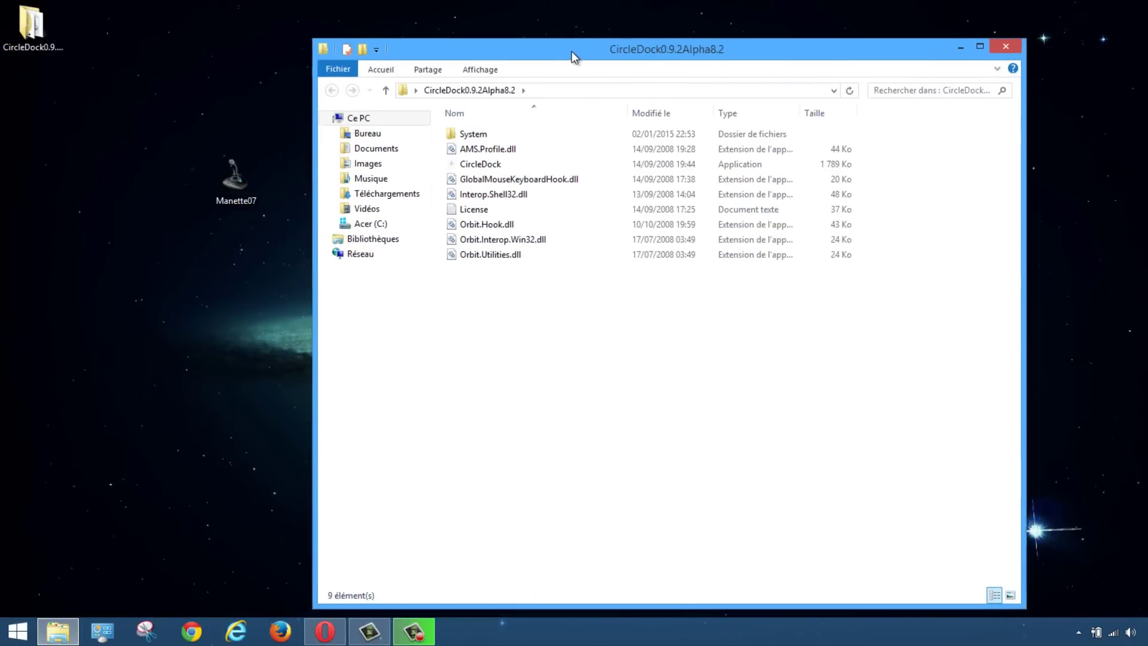
{"action": "double_click", "coordinate": [501, 131]}
{"action": "double_click", "coordinate": [501, 162]}
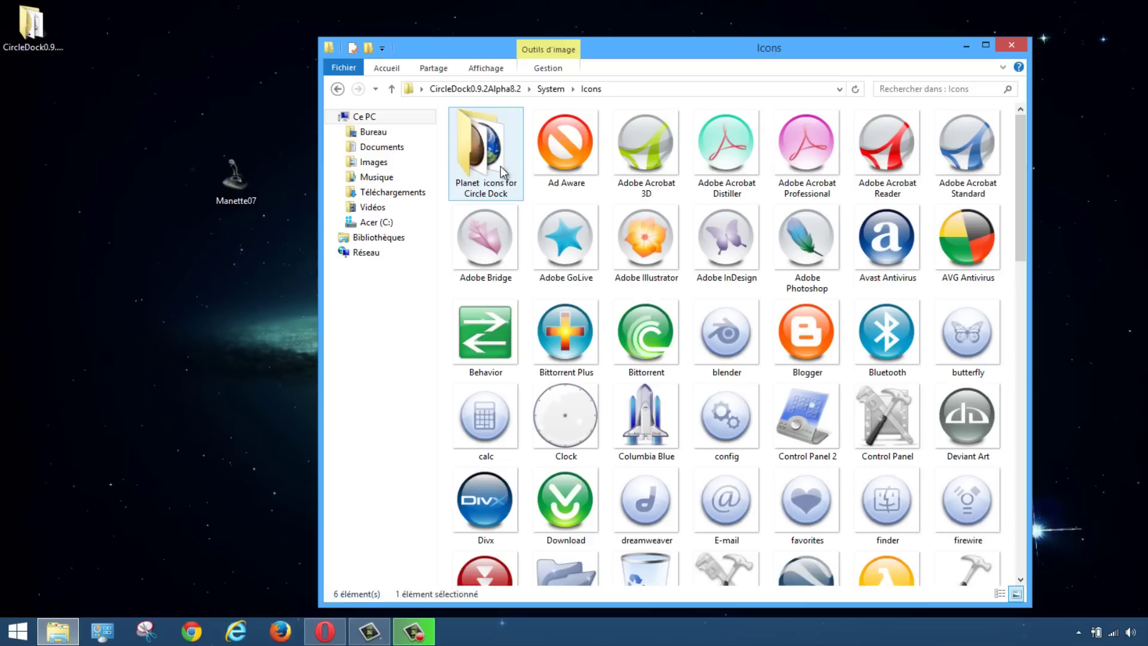
{"action": "left_click_drag", "start_coordinate": [231, 183], "coordinate": [607, 302]}
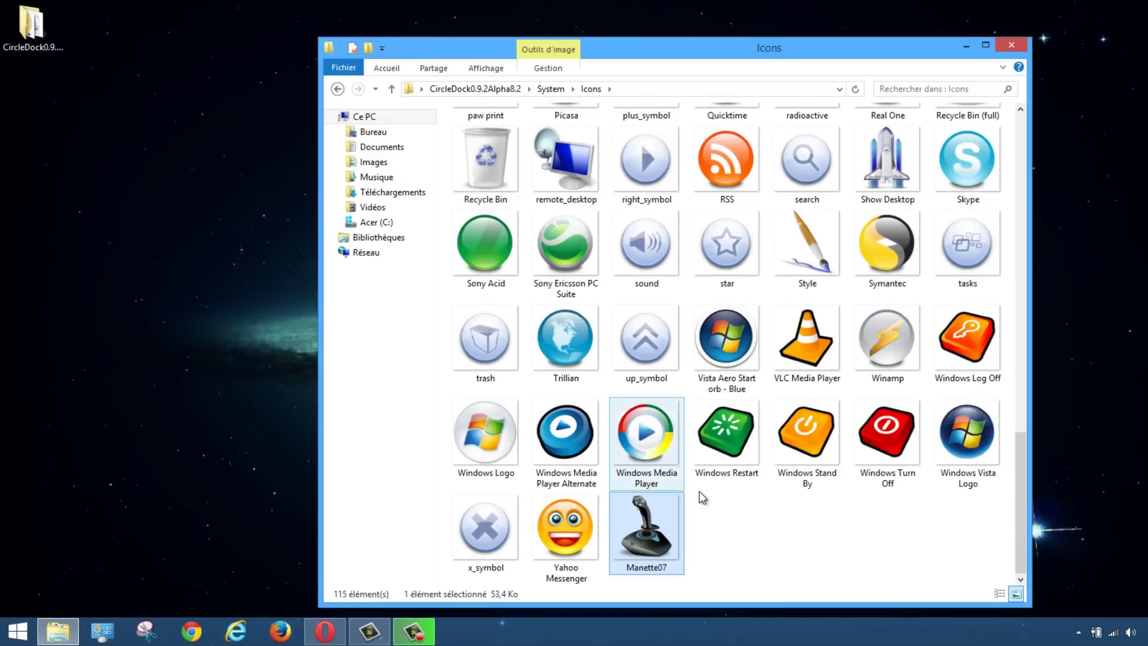
{"action": "left_click", "coordinate": [1011, 45]}
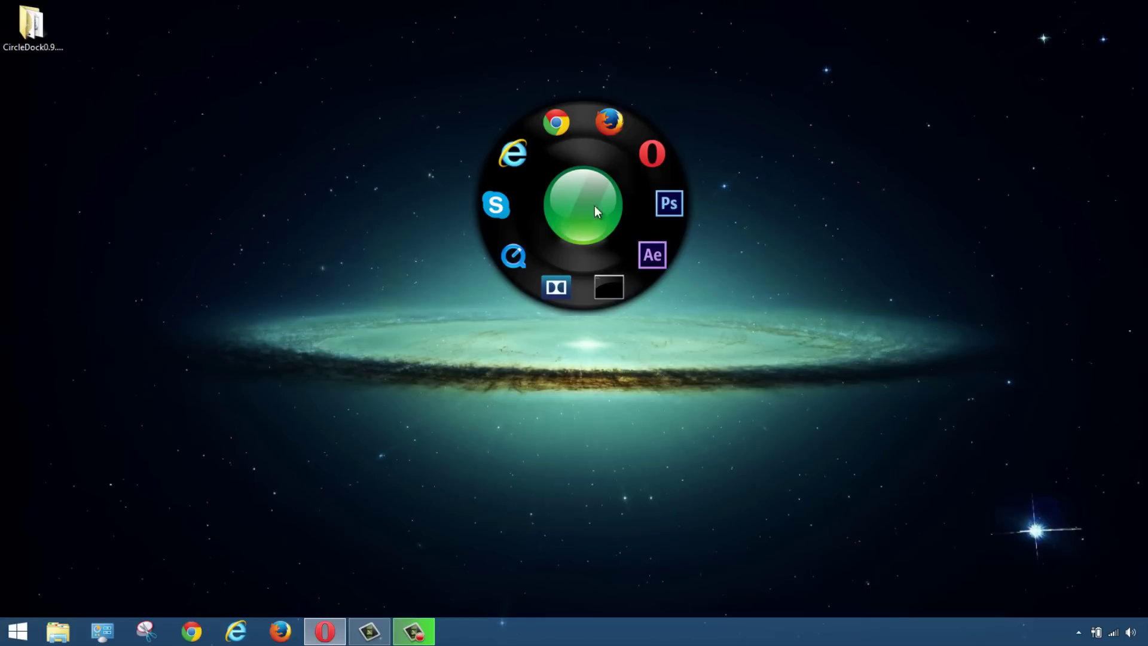
Change the Firefox entry's dock icon to the Manette07 image and move the dock higher on the desktop
{"action": "right_click", "coordinate": [607, 125]}
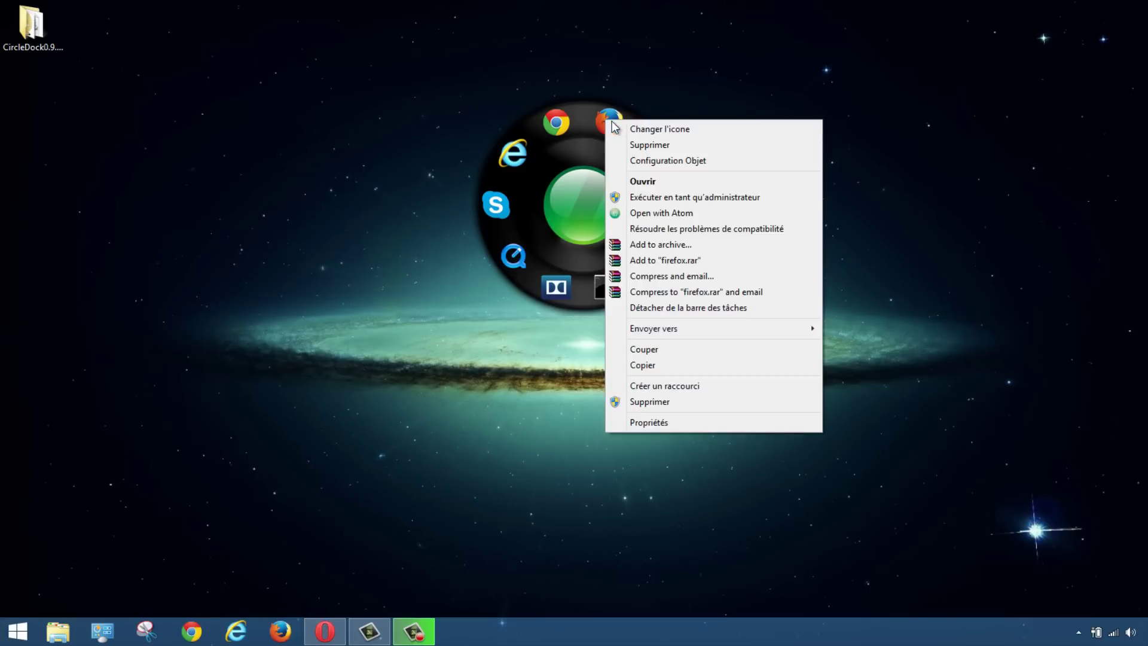
{"action": "left_click", "coordinate": [681, 131]}
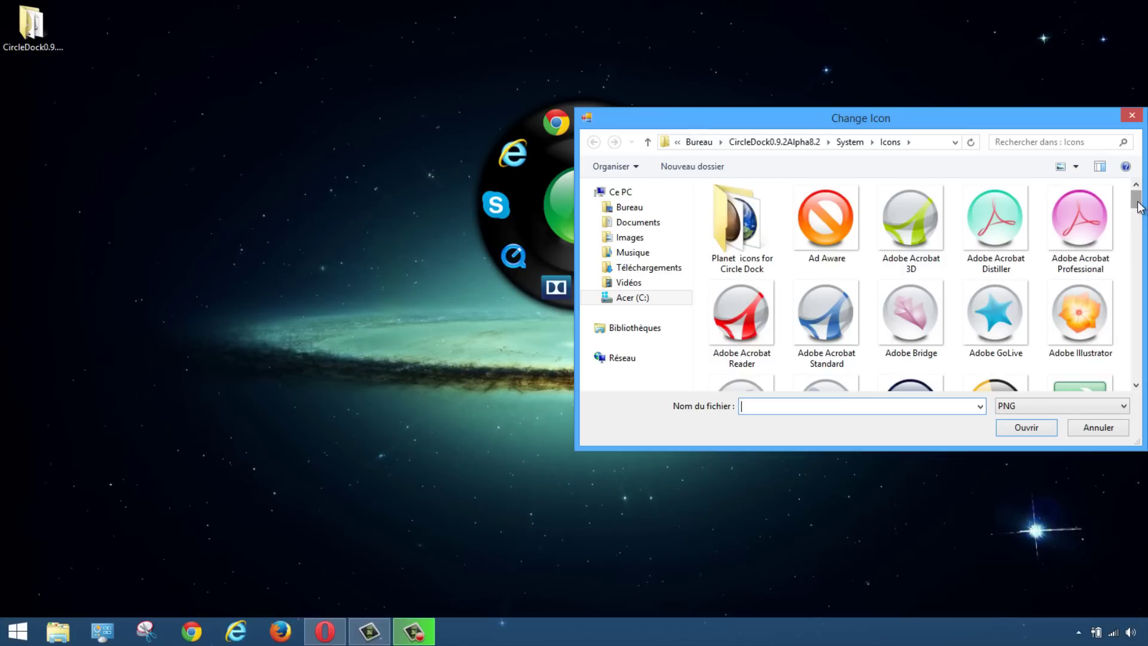
{"action": "left_click_drag", "start_coordinate": [1140, 203], "coordinate": [1144, 282]}
{"action": "left_click", "coordinate": [911, 284]}
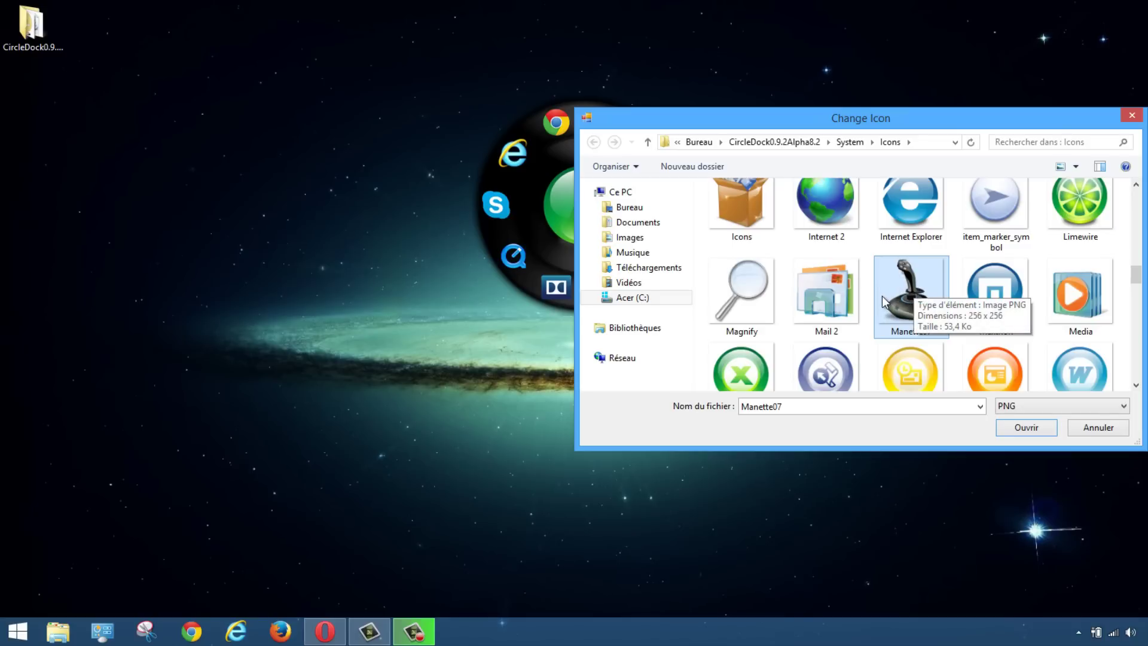
{"action": "left_click", "coordinate": [1021, 427]}
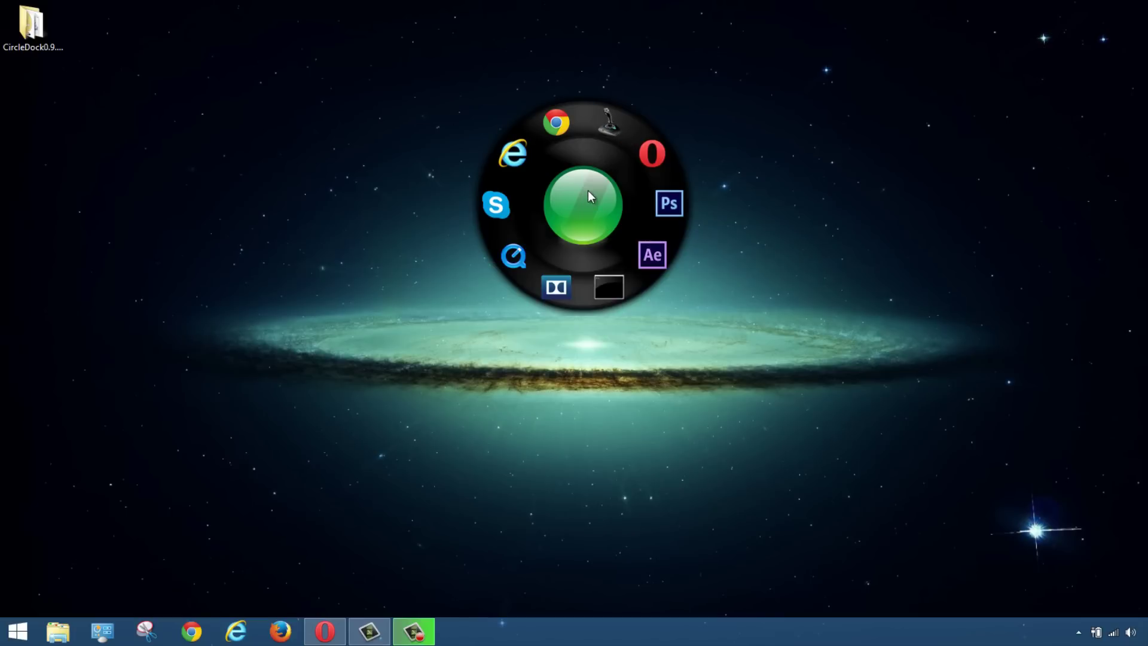
{"action": "left_click_drag", "start_coordinate": [583, 203], "coordinate": [599, 142]}
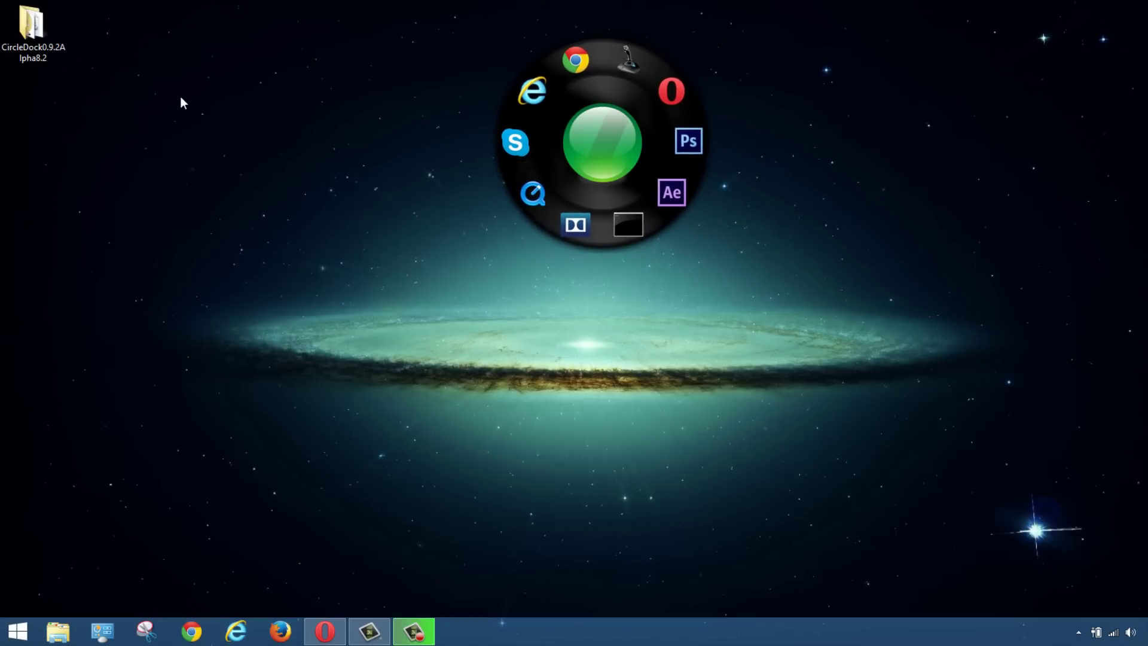
Quit Circle Dock from the dock's green central button
{"action": "left_click", "coordinate": [34, 33]}
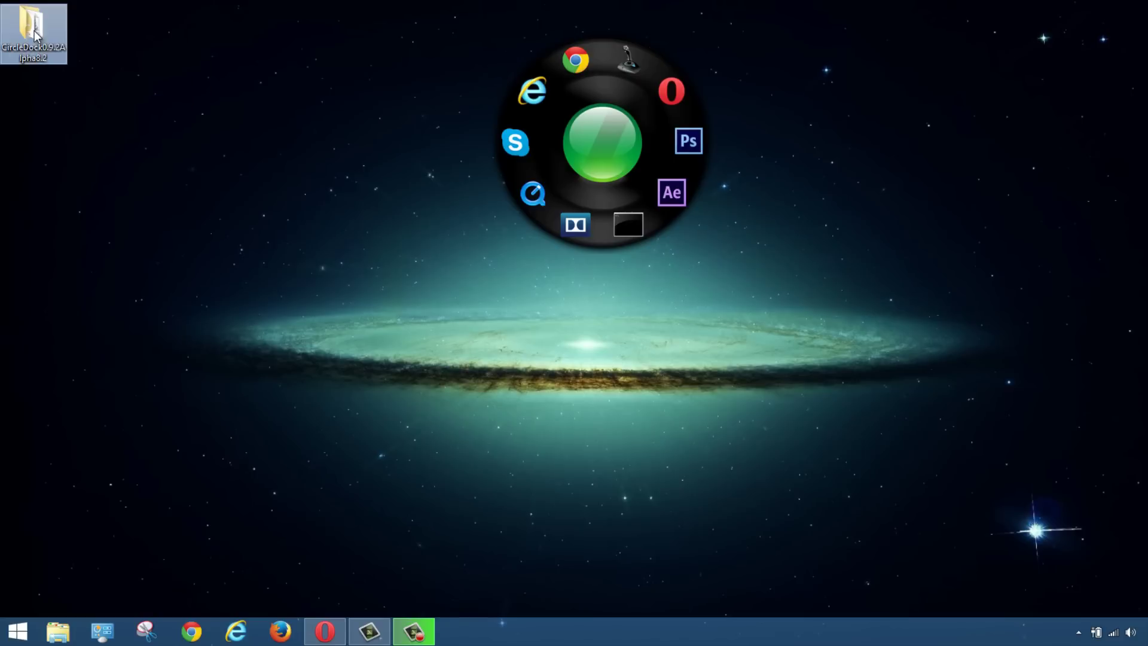
{"action": "left_click", "coordinate": [108, 90]}
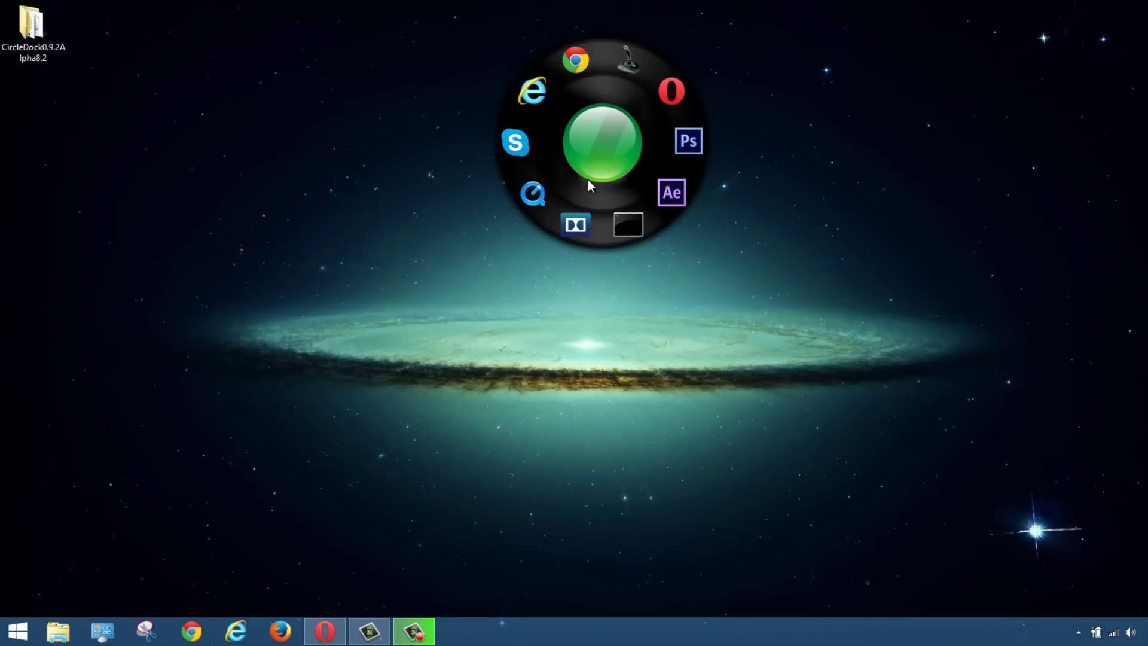
{"action": "right_click", "coordinate": [601, 140]}
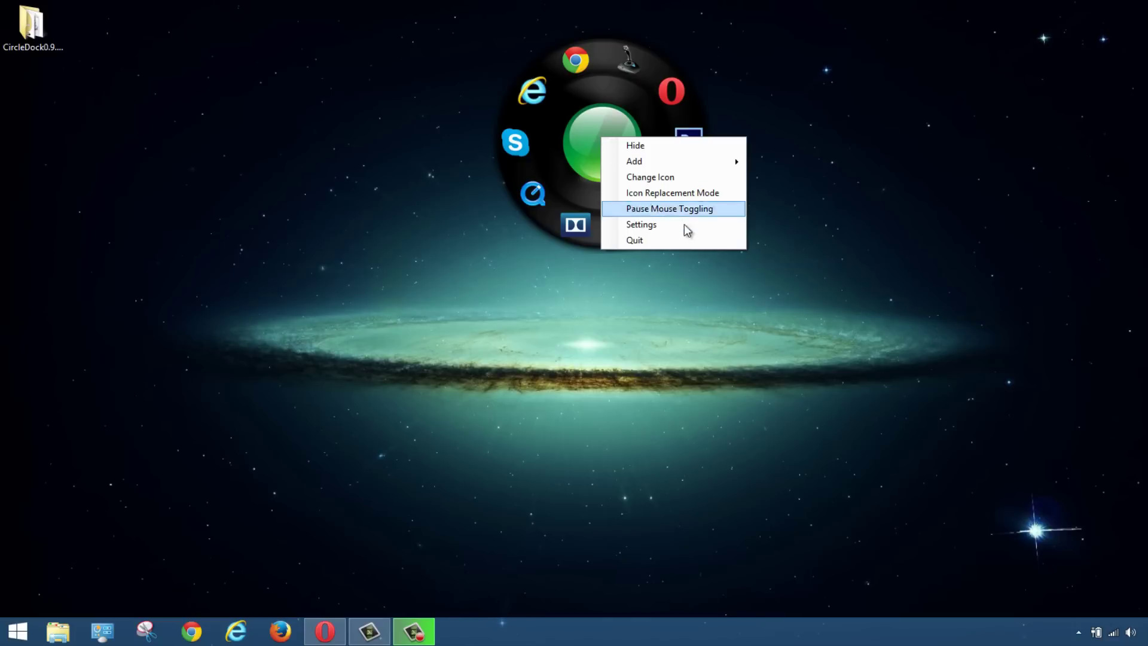
{"action": "left_click", "coordinate": [644, 241]}
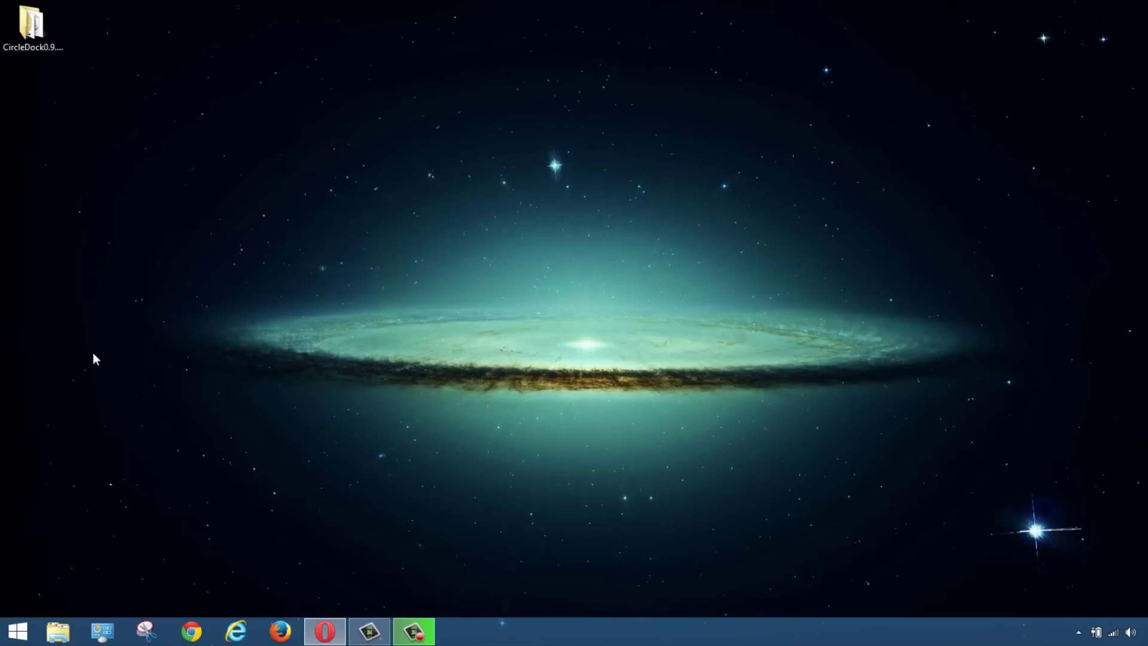
Move the CircleDock0.9.2Alpha8.2 folder from the desktop into the Documents folder
{"action": "left_click", "coordinate": [58, 633]}
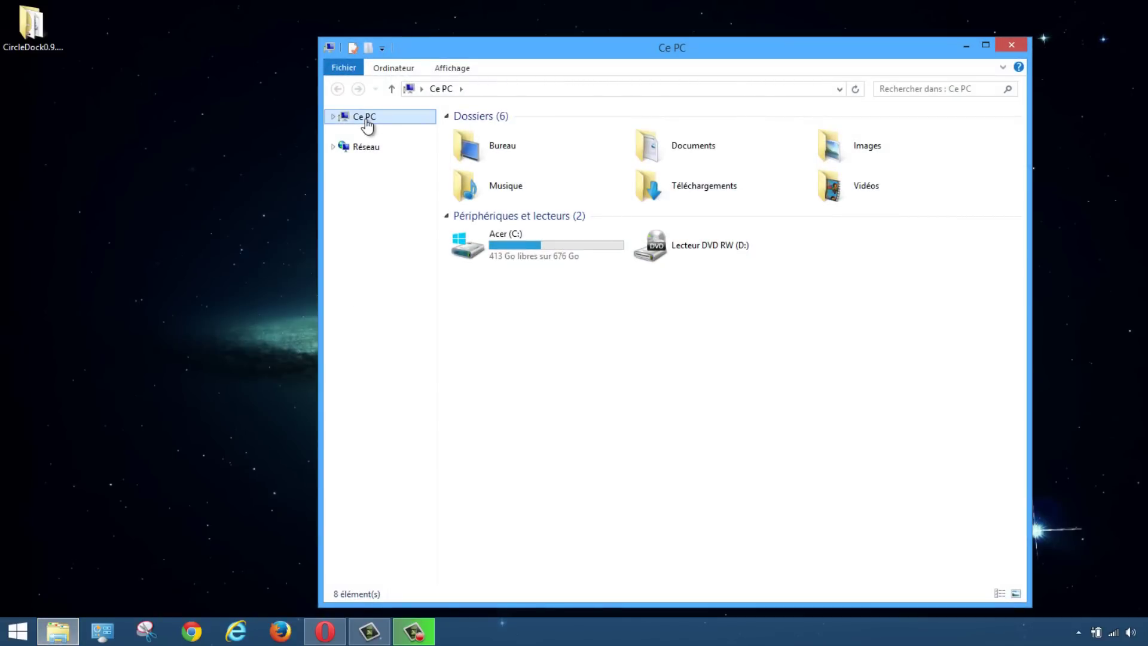
{"action": "double_click", "coordinate": [696, 151]}
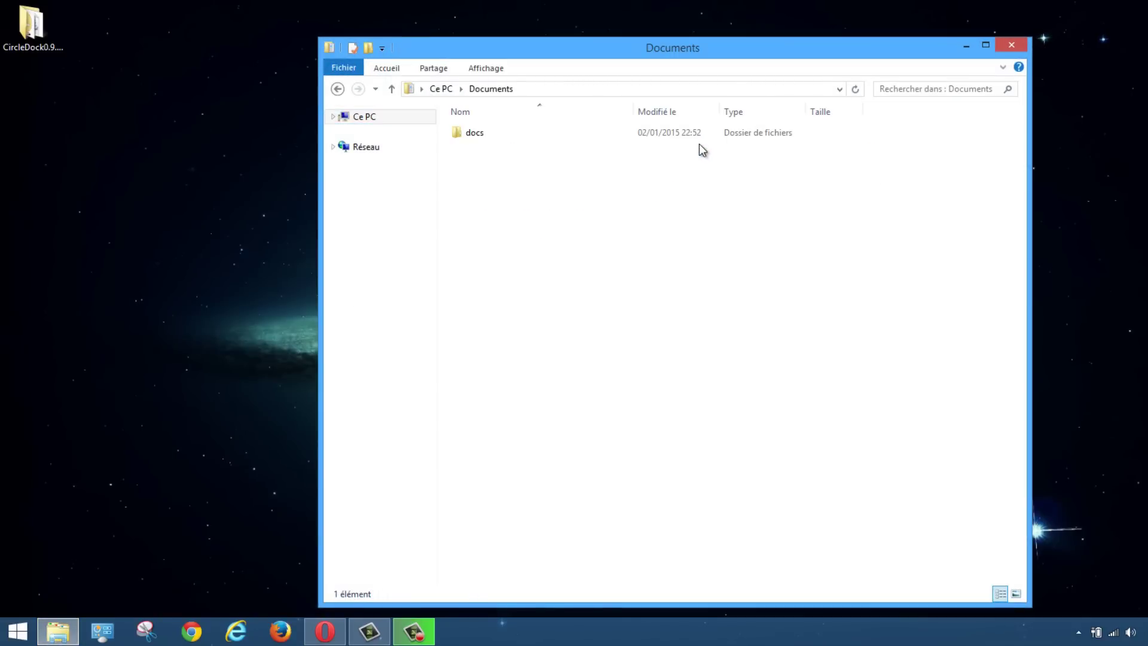
{"action": "left_click_drag", "start_coordinate": [23, 48], "coordinate": [533, 206]}
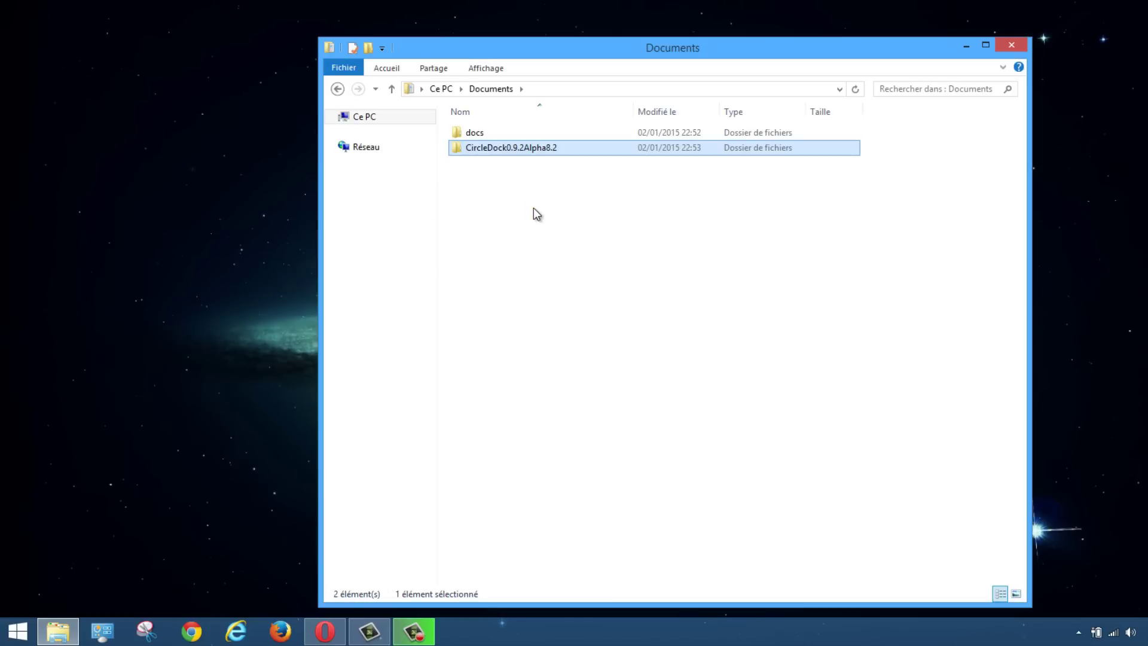
Create a desktop shortcut to the CircleDock application inside the CircleDock0.9.2Alpha8.2 folder and close the folder window
{"action": "double_click", "coordinate": [487, 150]}
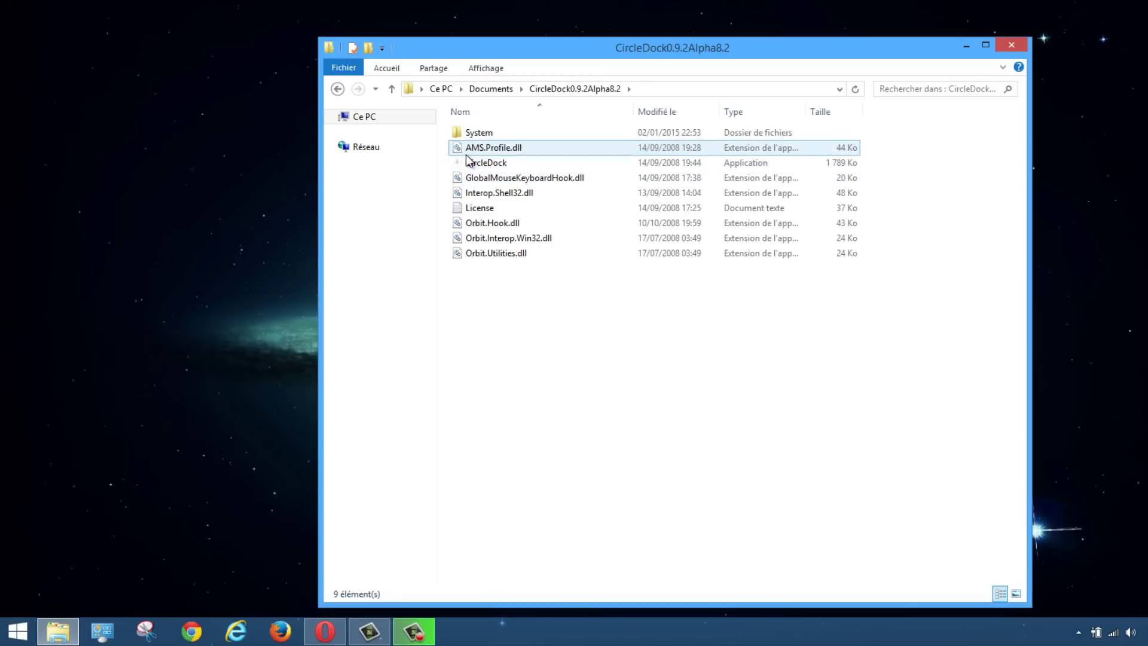
{"action": "mouse_move", "coordinate": [515, 166]}
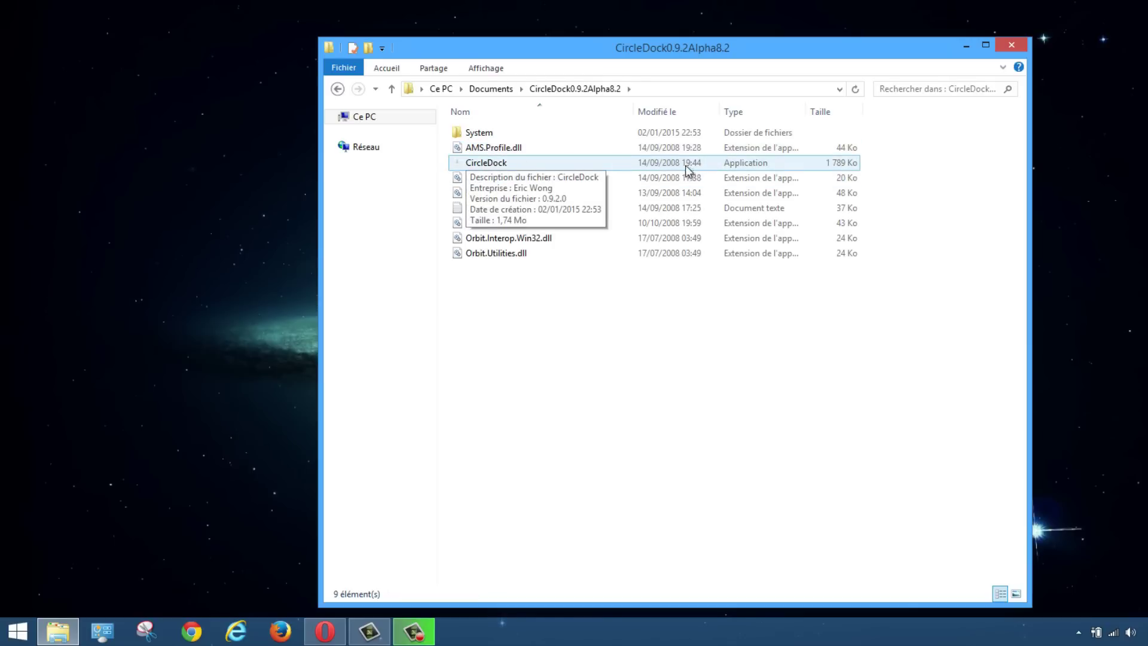
{"action": "right_click", "coordinate": [530, 166]}
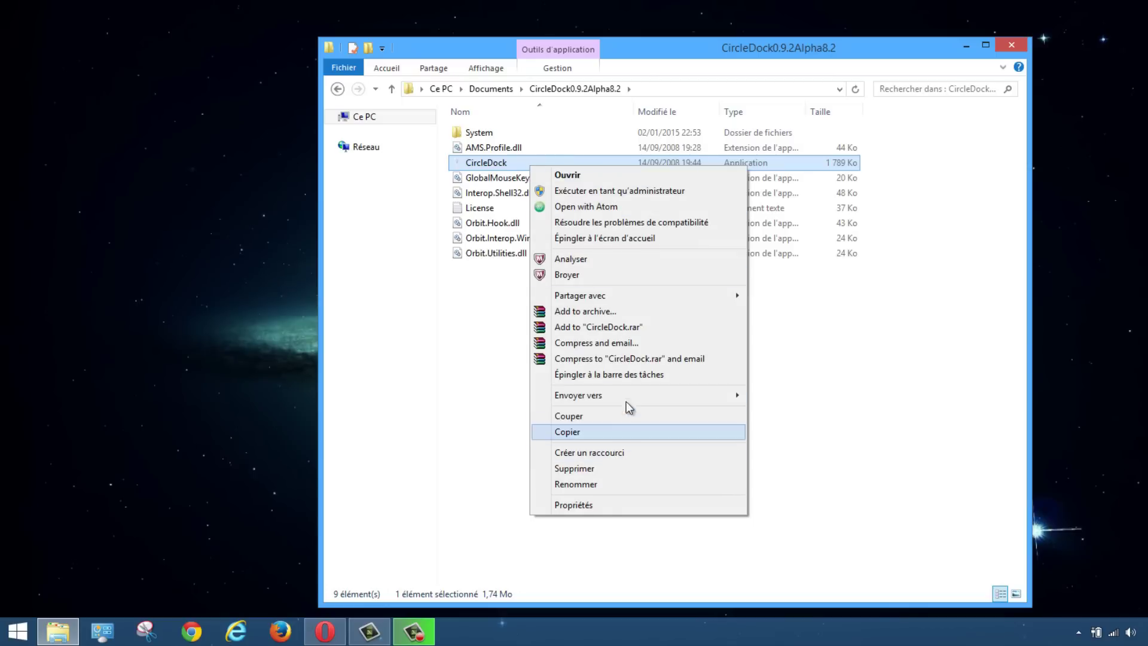
{"action": "mouse_move", "coordinate": [648, 396]}
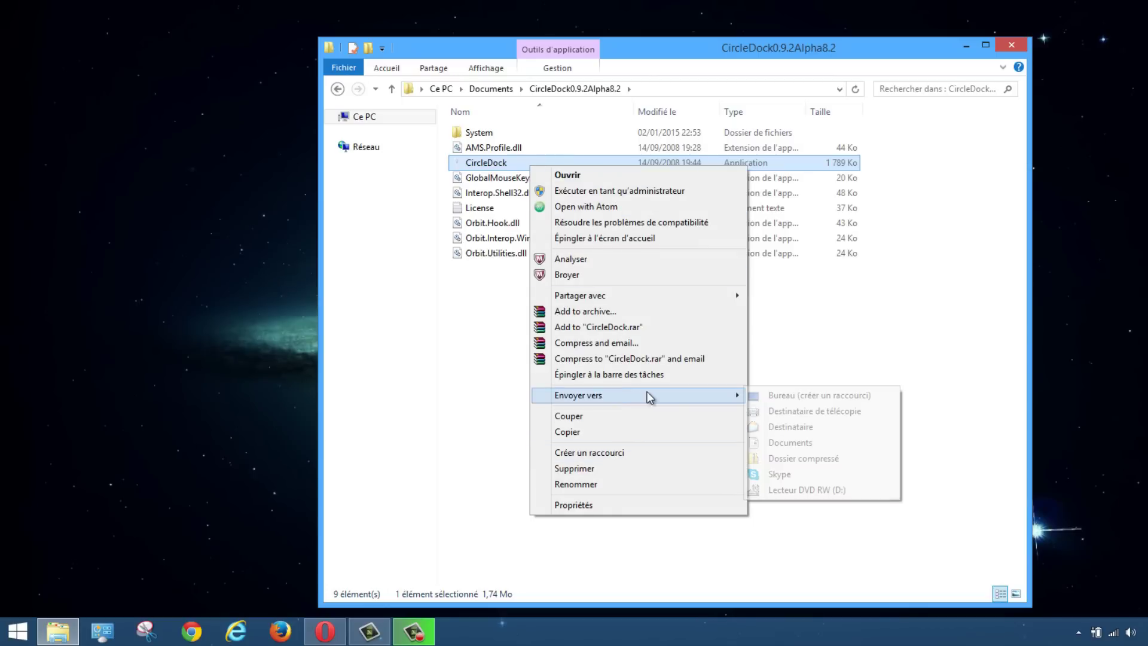
{"action": "left_click", "coordinate": [813, 395]}
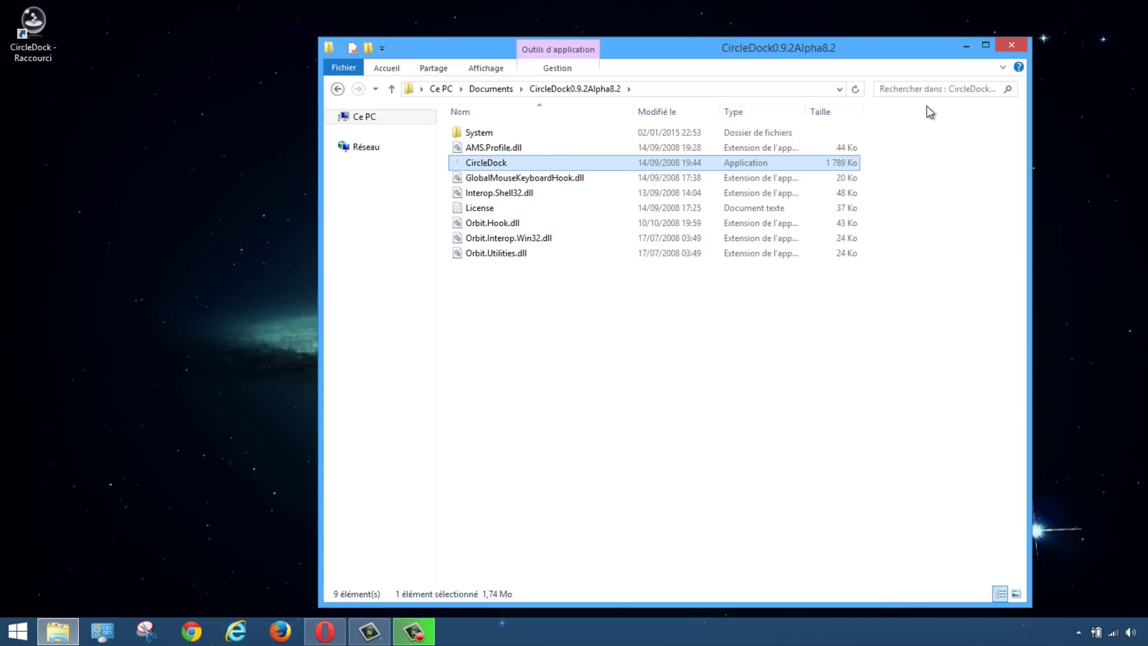
{"action": "left_click", "coordinate": [1011, 45]}
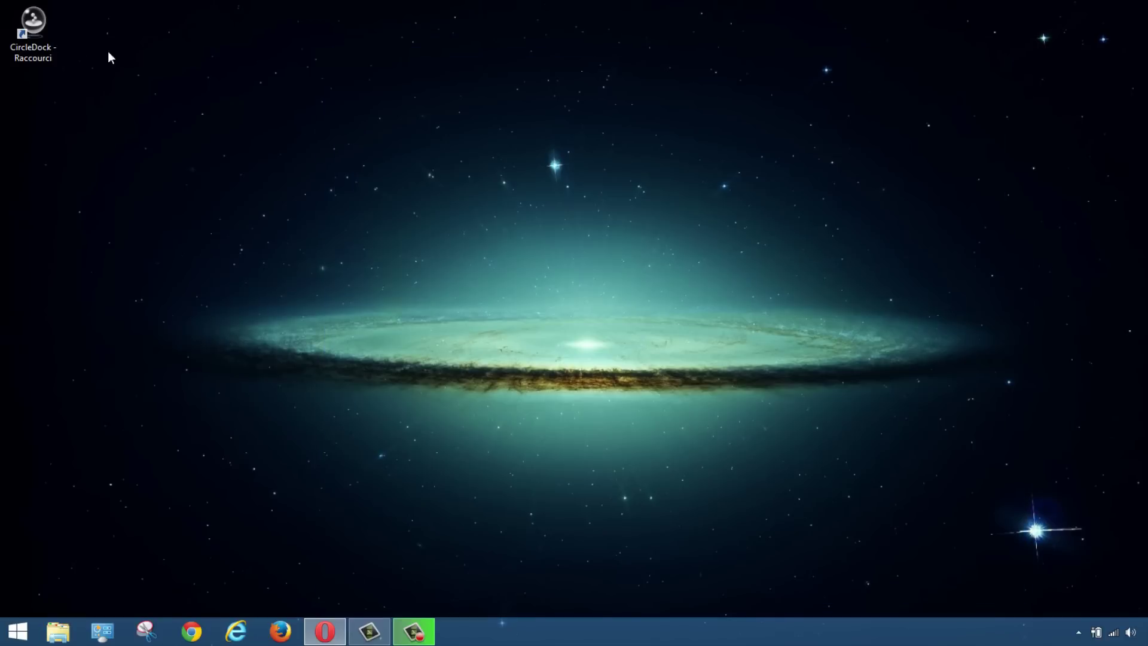
Start Circle Dock from its desktop shortcut and pin that shortcut to the taskbar
{"action": "double_click", "coordinate": [34, 28]}
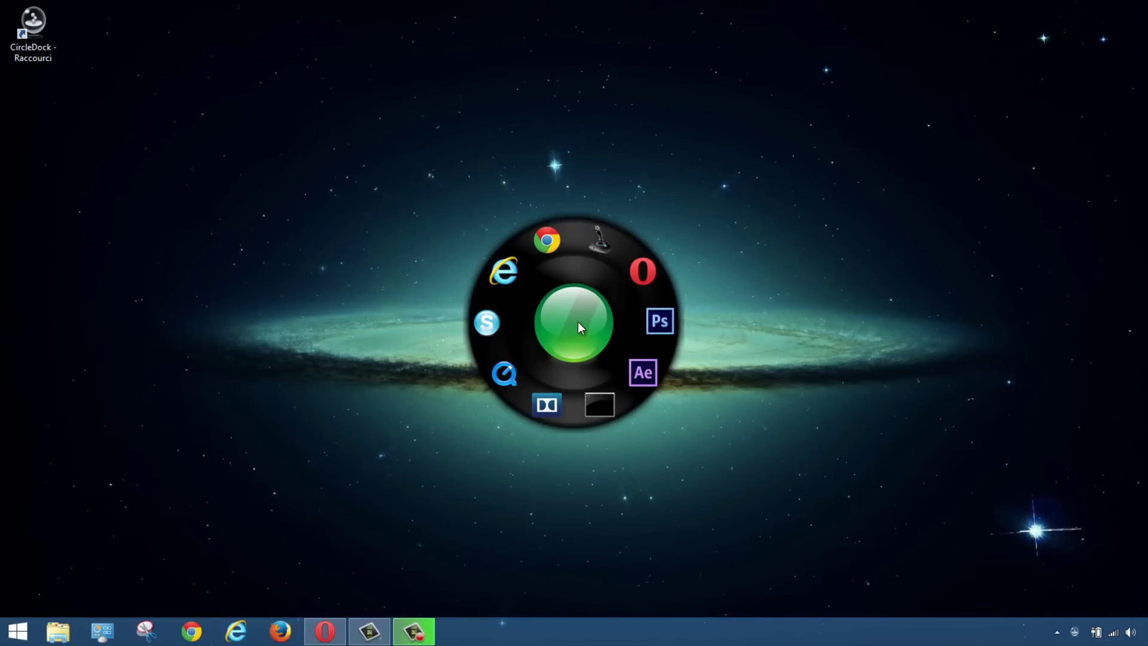
{"action": "left_click_drag", "start_coordinate": [578, 323], "coordinate": [821, 148]}
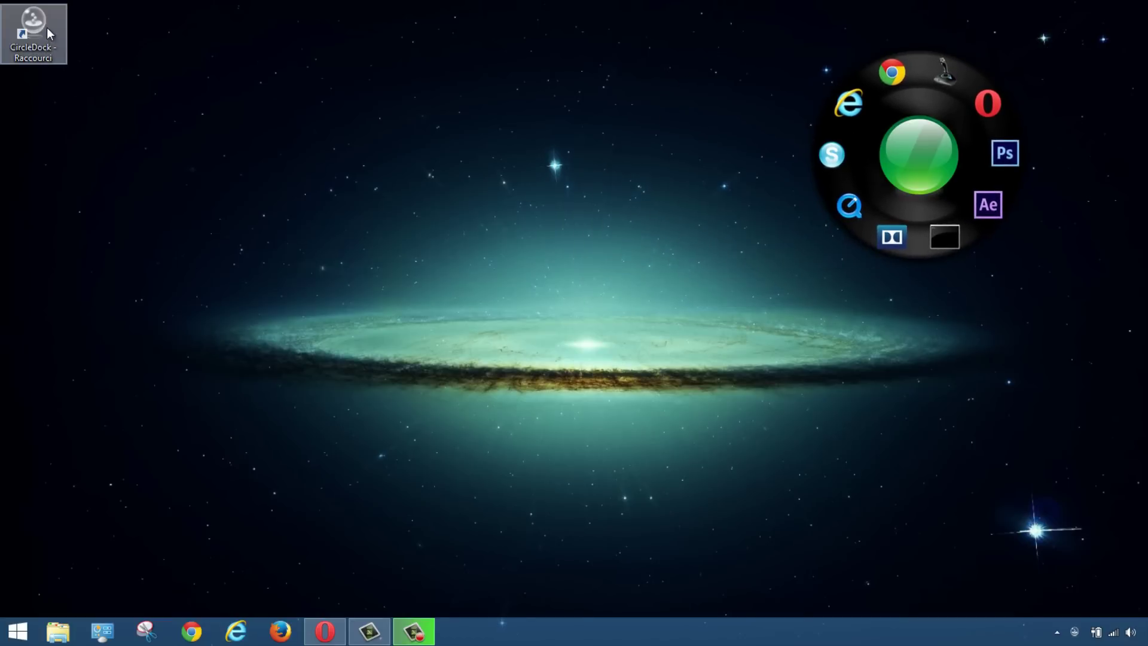
{"action": "left_click_drag", "start_coordinate": [42, 35], "coordinate": [474, 630]}
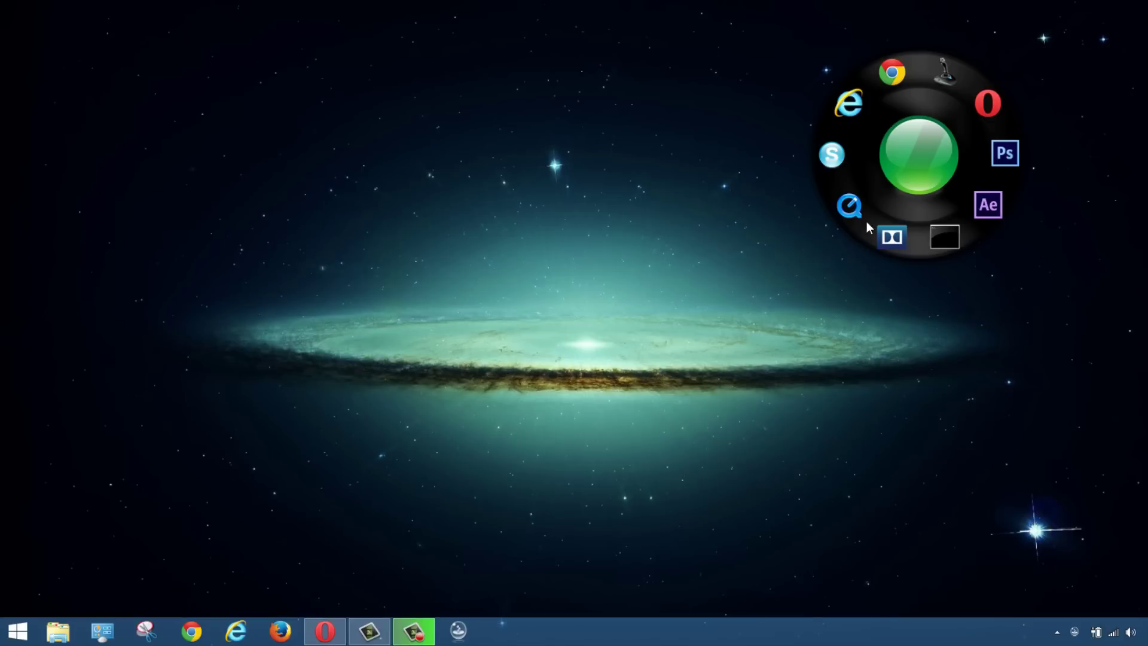
Move the dock to the upper-left area of the desktop
{"action": "left_click_drag", "start_coordinate": [920, 181], "coordinate": [583, 161]}
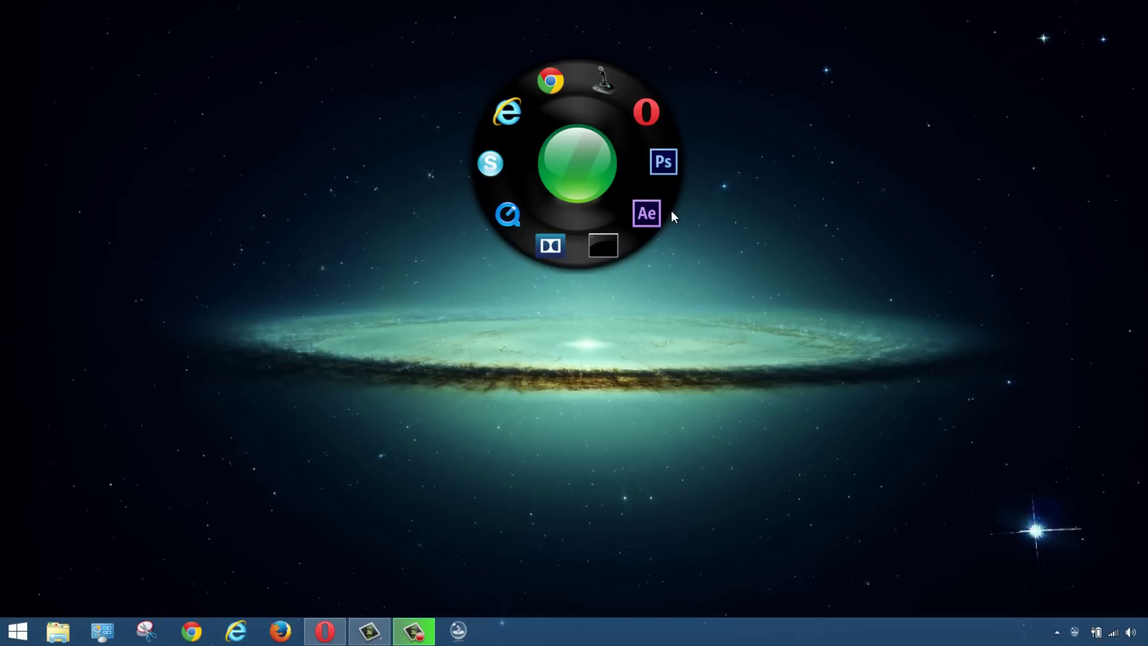
{"action": "left_click_drag", "start_coordinate": [591, 158], "coordinate": [372, 235]}
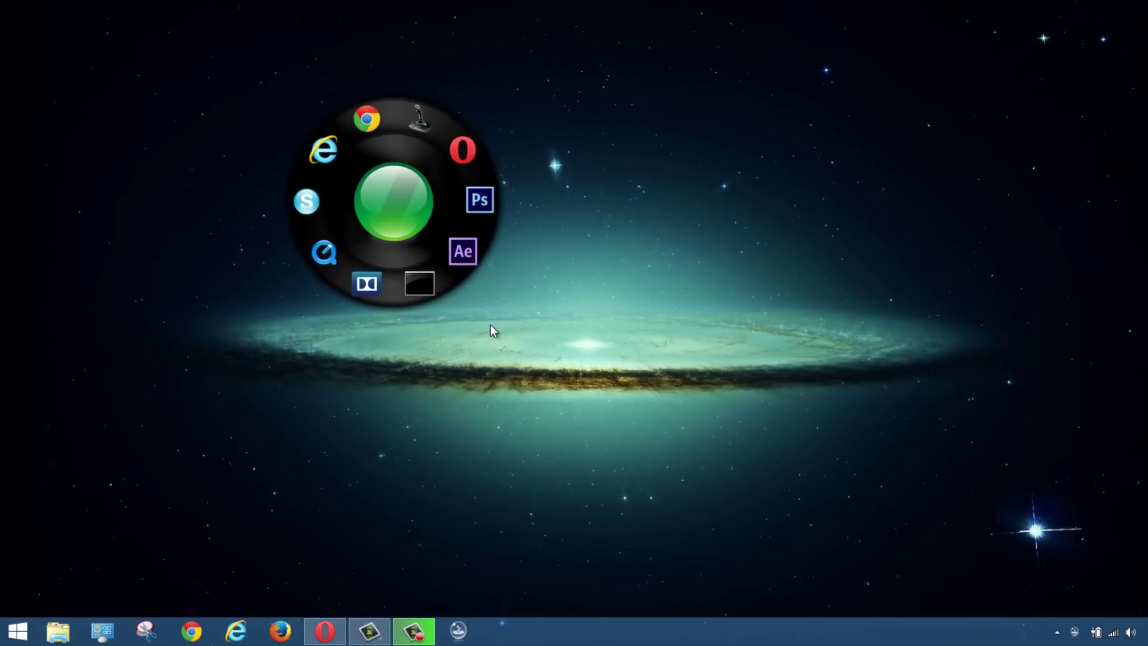